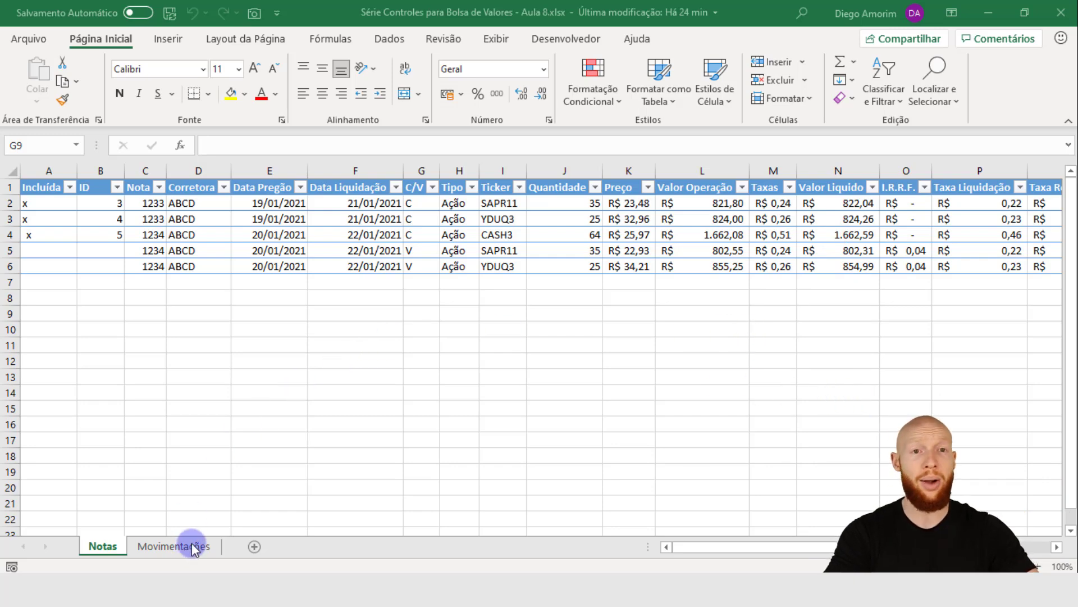
- Compare the trade rows on the Notas sheet with the records on the Movimentações sheet, focusing on the rows not yet marked in Incluída
{"action": "left_click", "coordinate": [175, 546]}
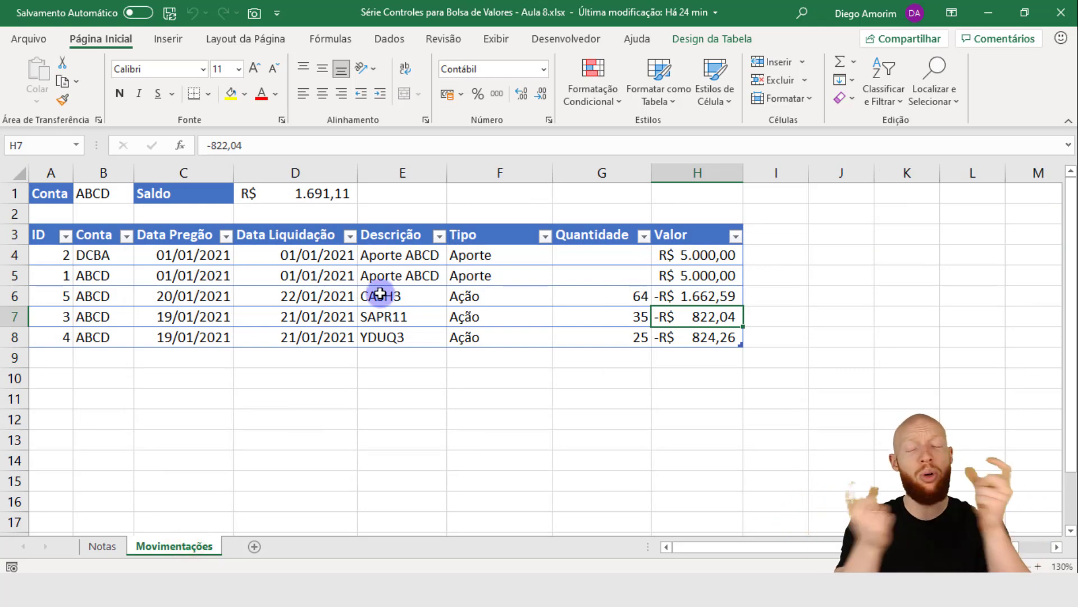
{"action": "left_click", "coordinate": [107, 548]}
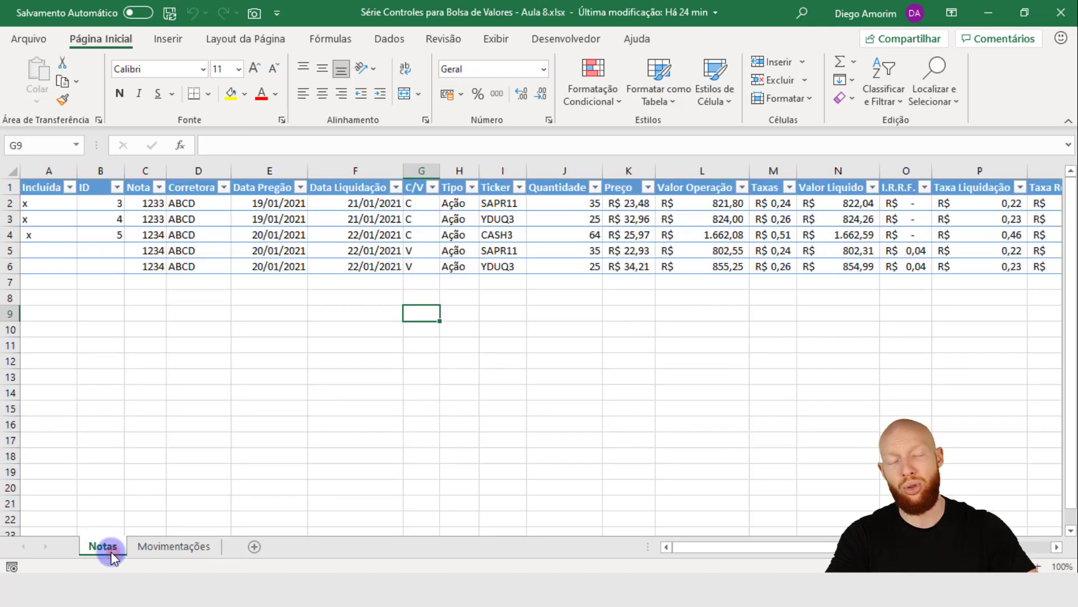
{"action": "left_click", "coordinate": [175, 550]}
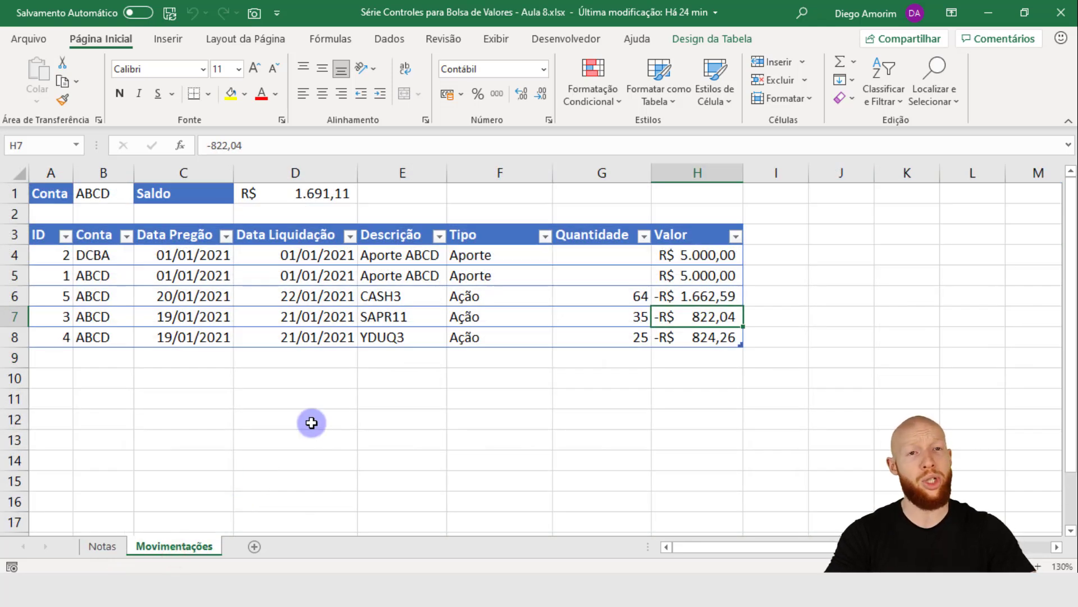
{"action": "left_click", "coordinate": [102, 546]}
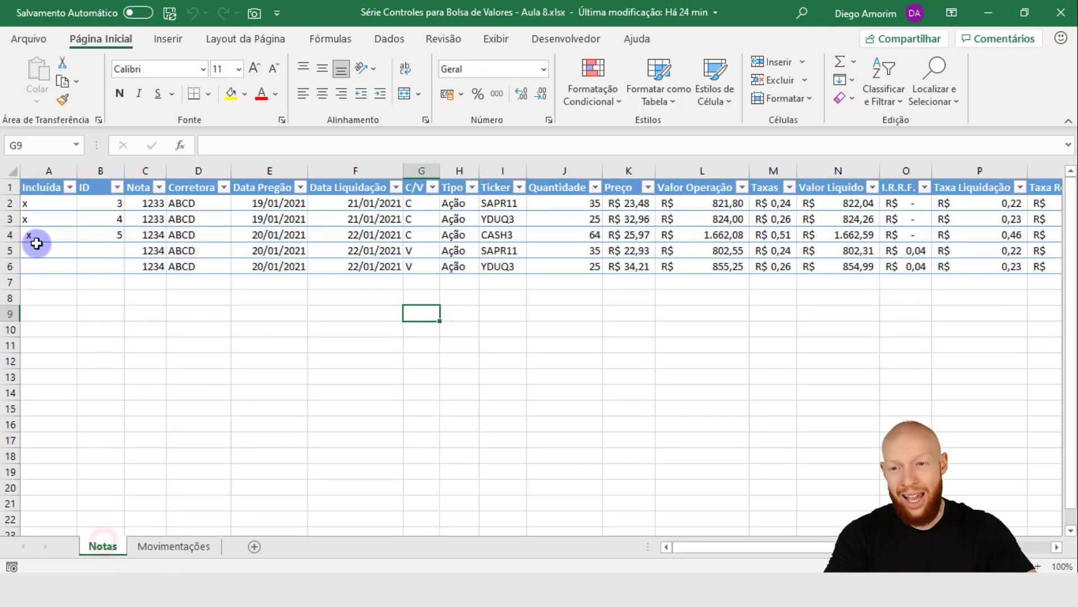
{"action": "left_click_drag", "start_coordinate": [22, 234], "coordinate": [9, 282]}
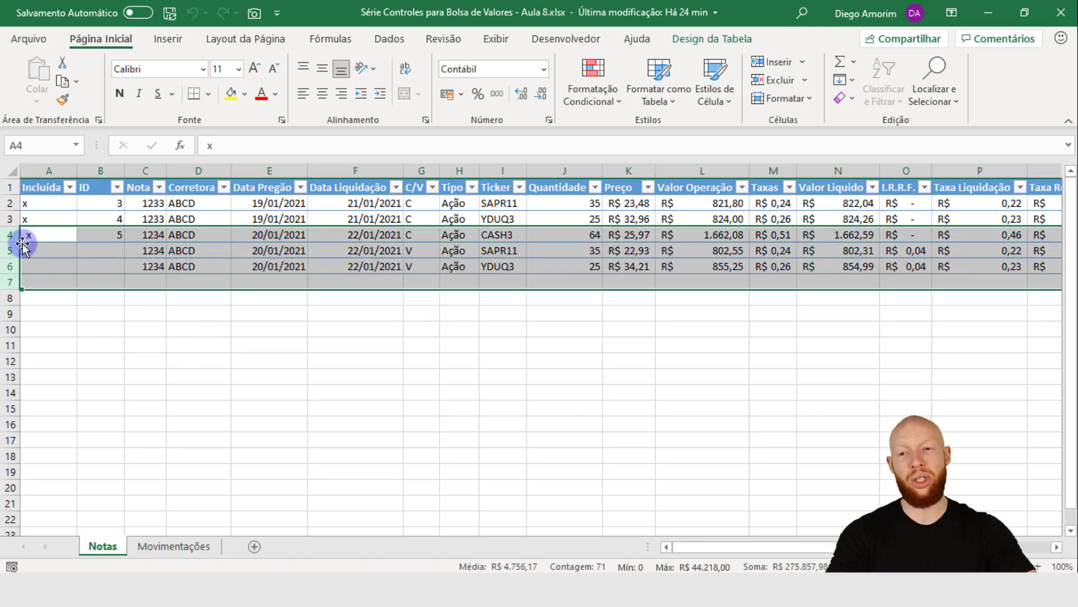
{"action": "left_click_drag", "start_coordinate": [12, 235], "coordinate": [12, 265]}
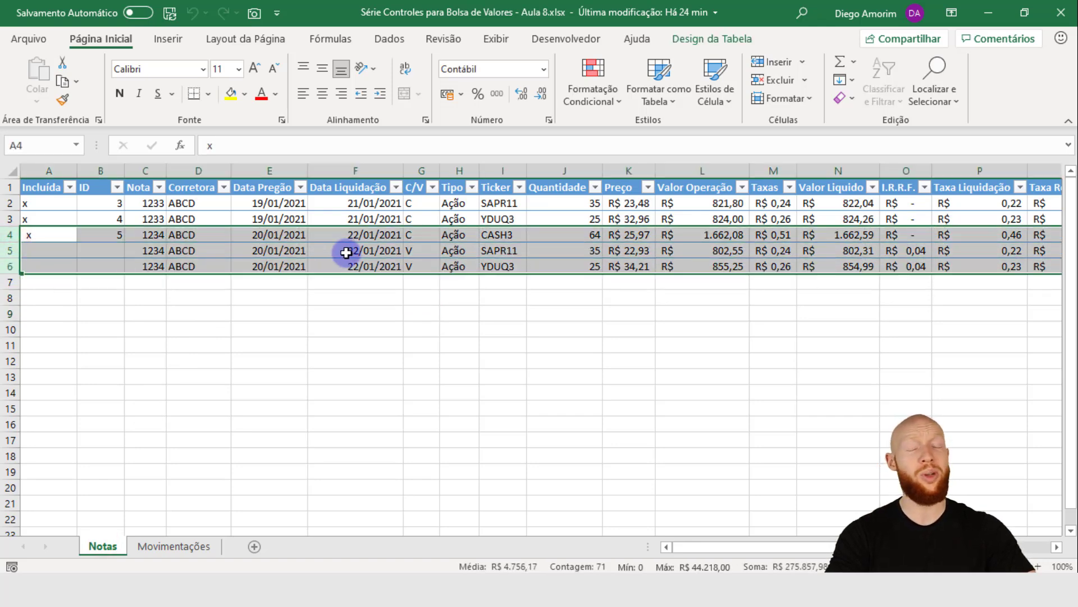
{"action": "left_click", "coordinate": [346, 252]}
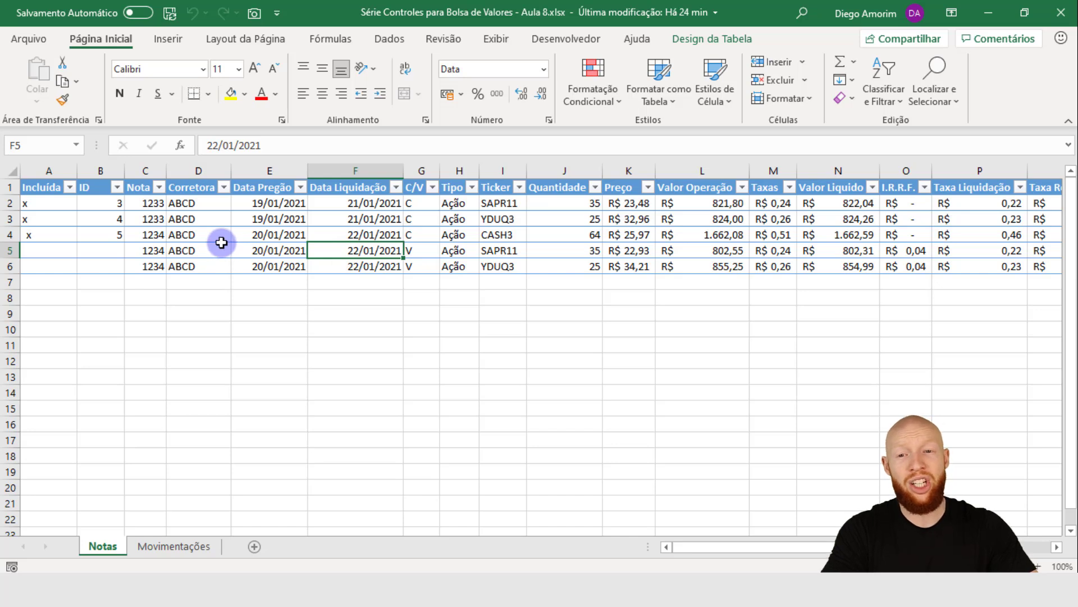
{"action": "left_click_drag", "start_coordinate": [1, 248], "coordinate": [8, 265]}
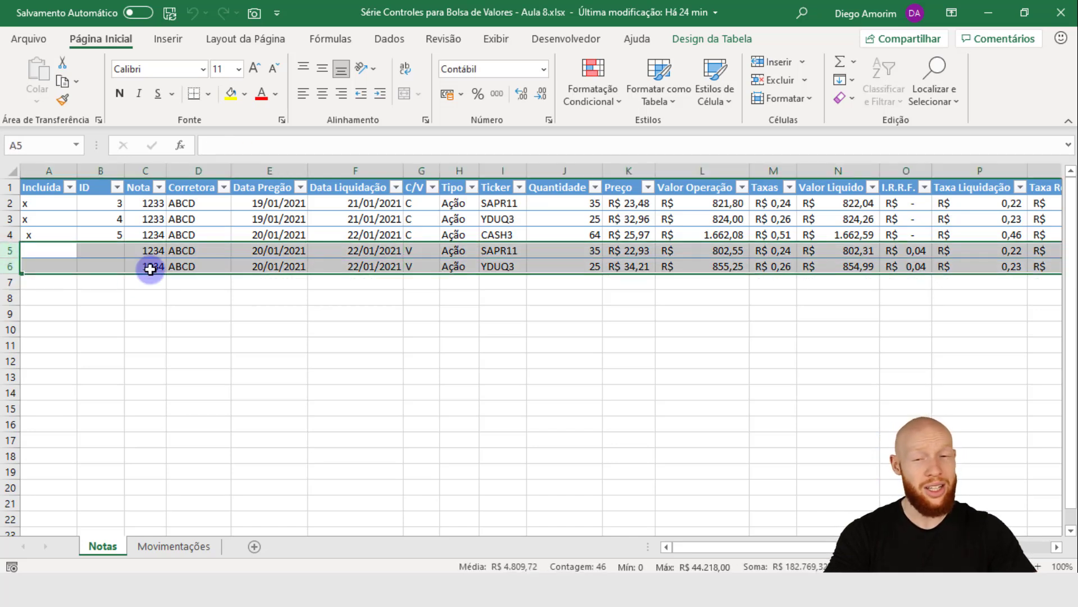
{"action": "left_click_drag", "start_coordinate": [9, 203], "coordinate": [7, 219]}
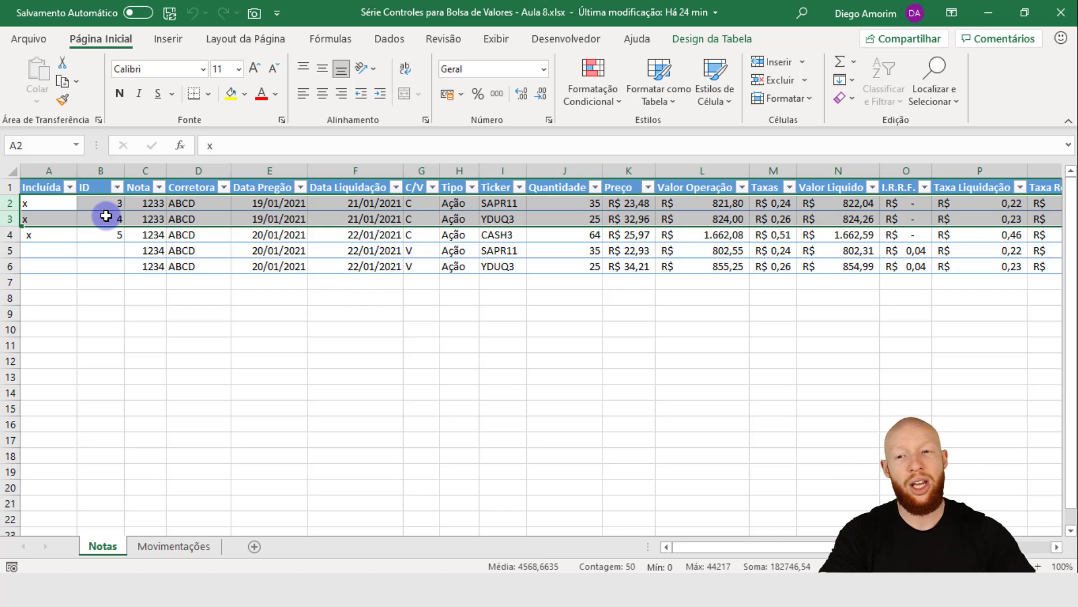
{"action": "left_click_drag", "start_coordinate": [7, 204], "coordinate": [5, 224]}
{"action": "left_click", "coordinate": [174, 546]}
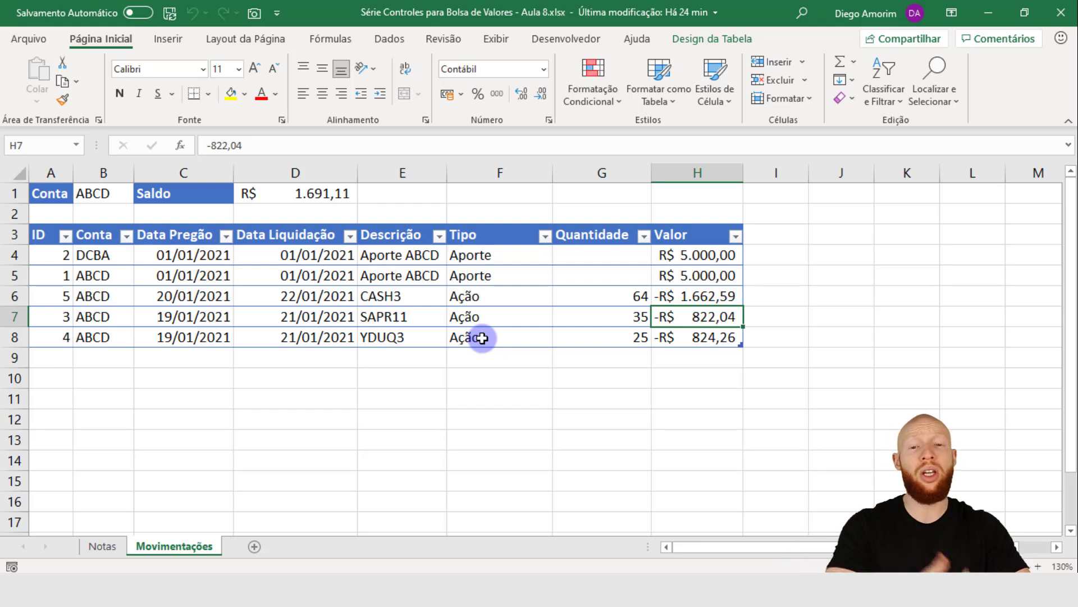
{"action": "left_click", "coordinate": [105, 546]}
{"action": "left_click_drag", "start_coordinate": [11, 250], "coordinate": [10, 265]}
{"action": "left_click", "coordinate": [168, 548]}
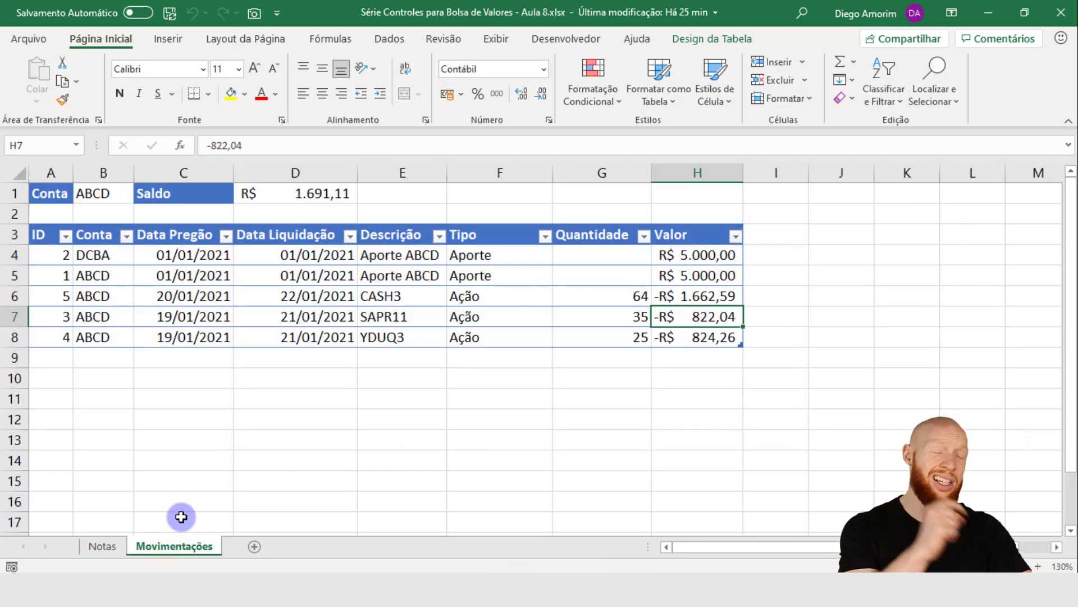
{"action": "left_click", "coordinate": [107, 546]}
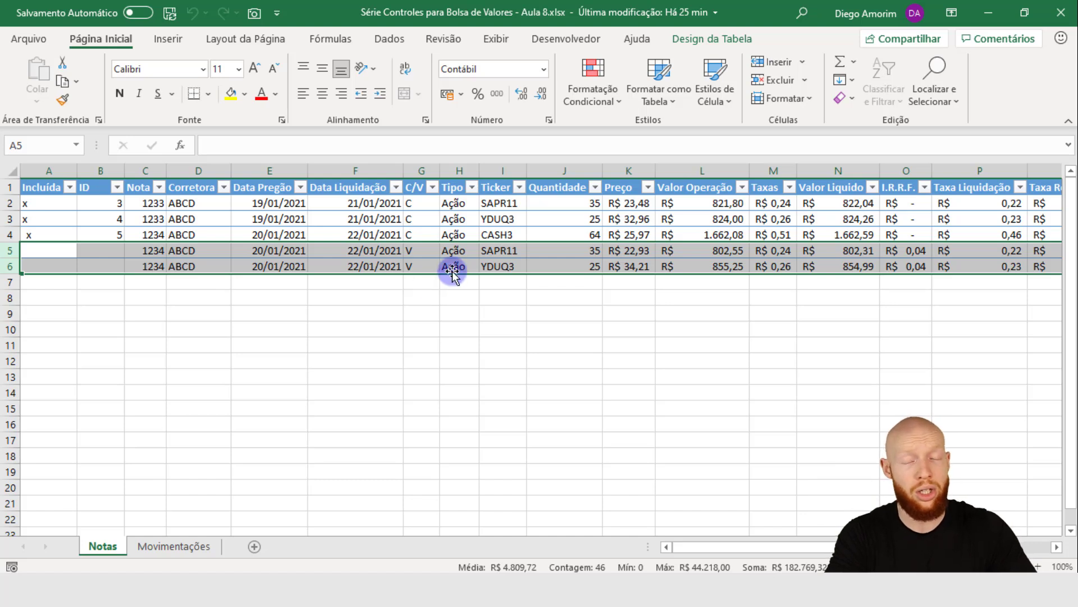
- Rename the table on the Notas sheet as TabelaNotas
{"action": "left_click", "coordinate": [460, 205]}
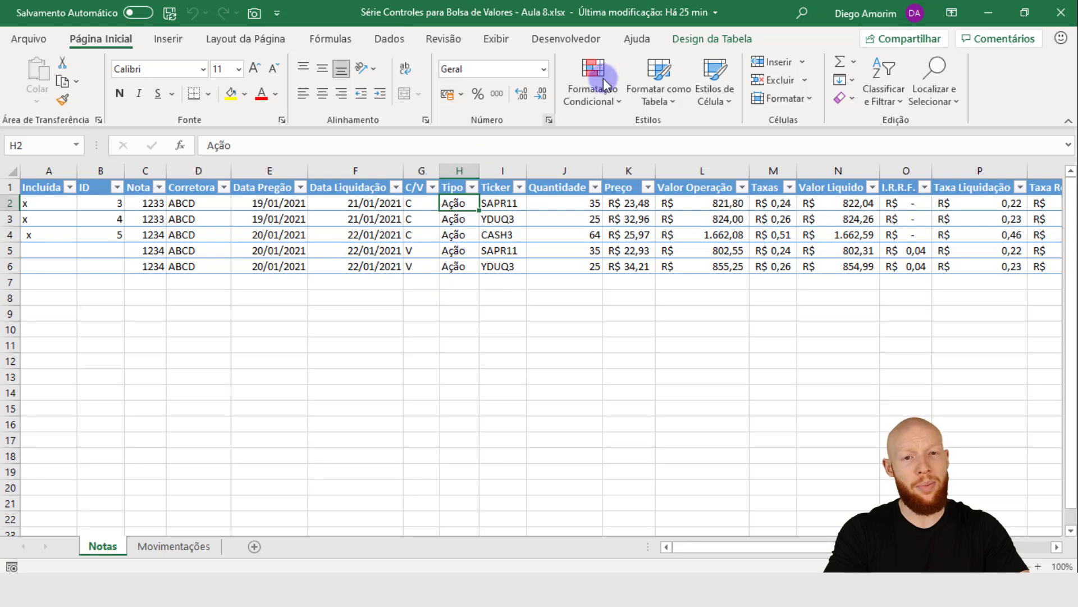
{"action": "left_click", "coordinate": [689, 38]}
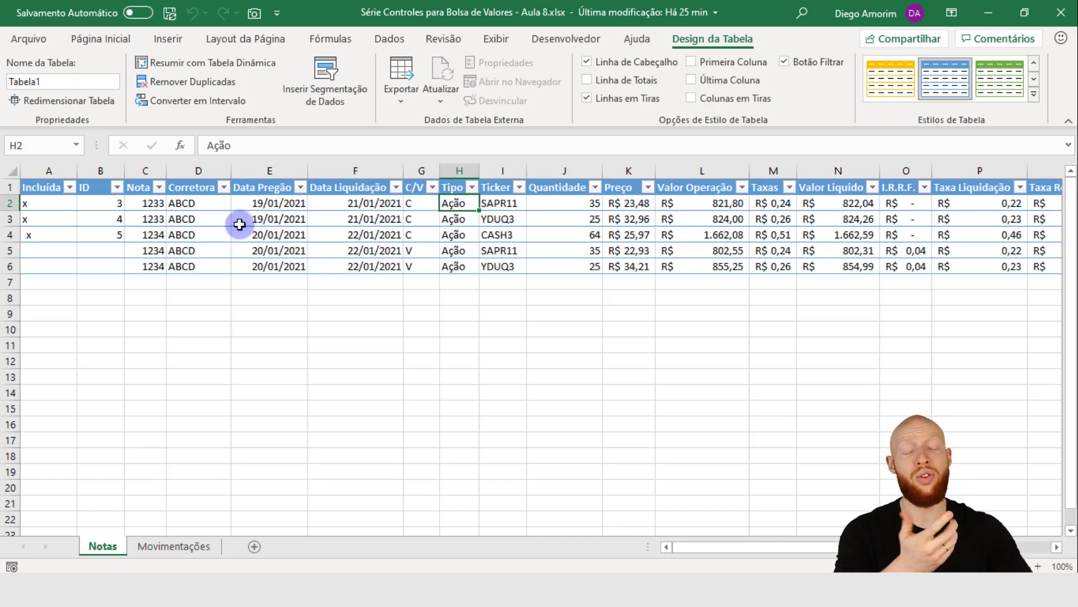
{"action": "left_click", "coordinate": [84, 83]}
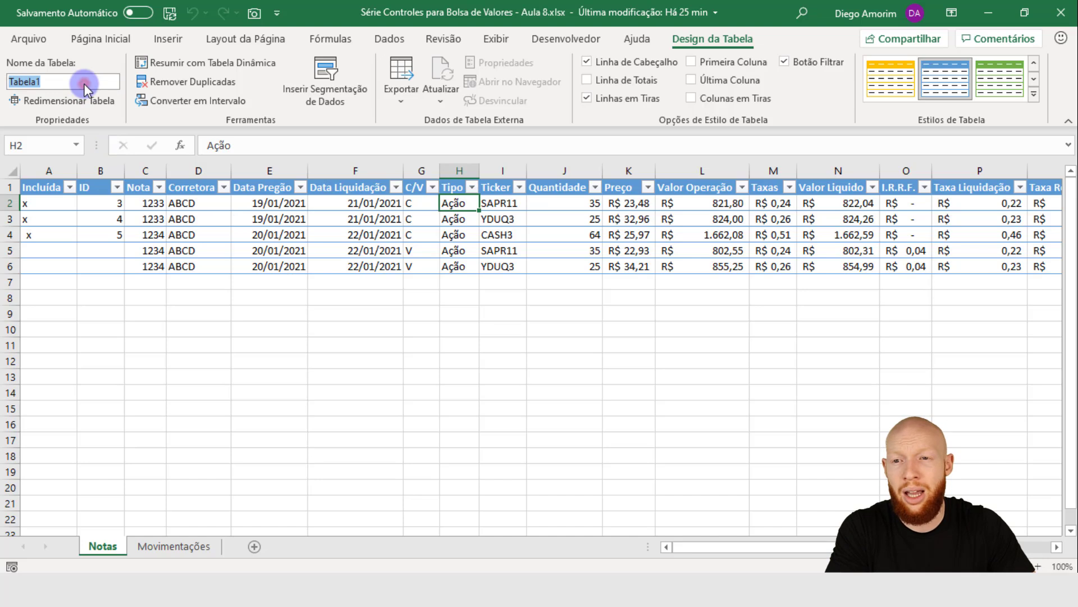
{"action": "left_click", "coordinate": [534, 267]}
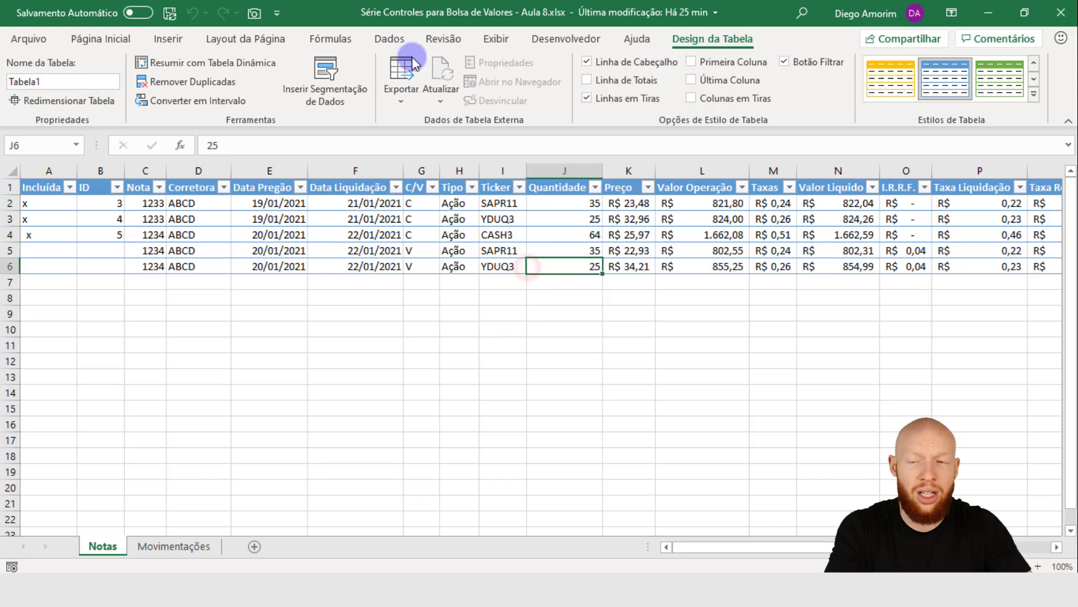
{"action": "left_click", "coordinate": [67, 79]}
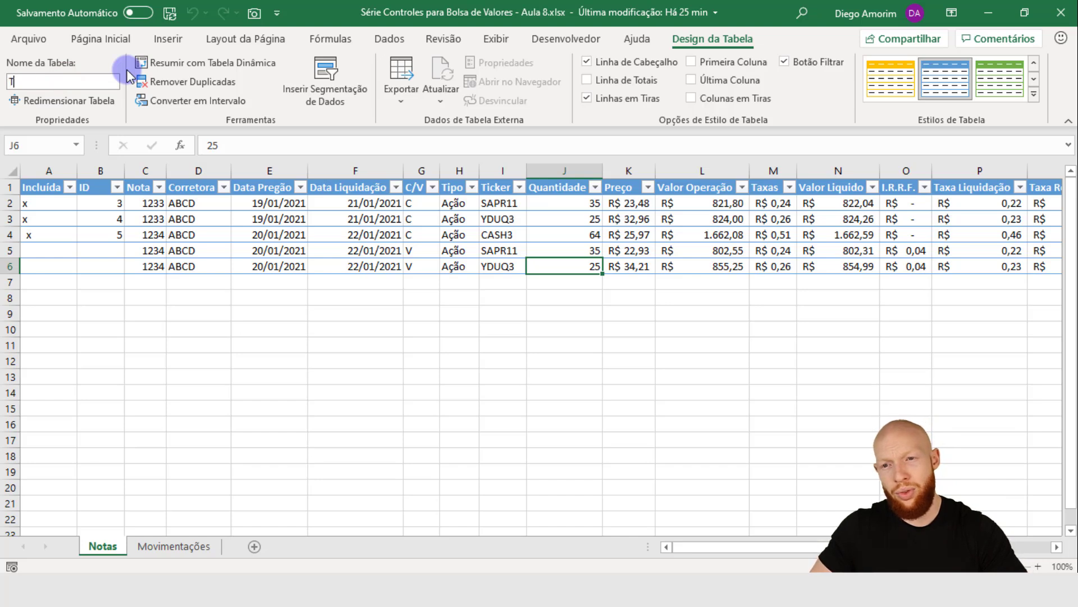
{"action": "type", "text": "TabelaNotas"}
{"action": "key", "text": "Return"}
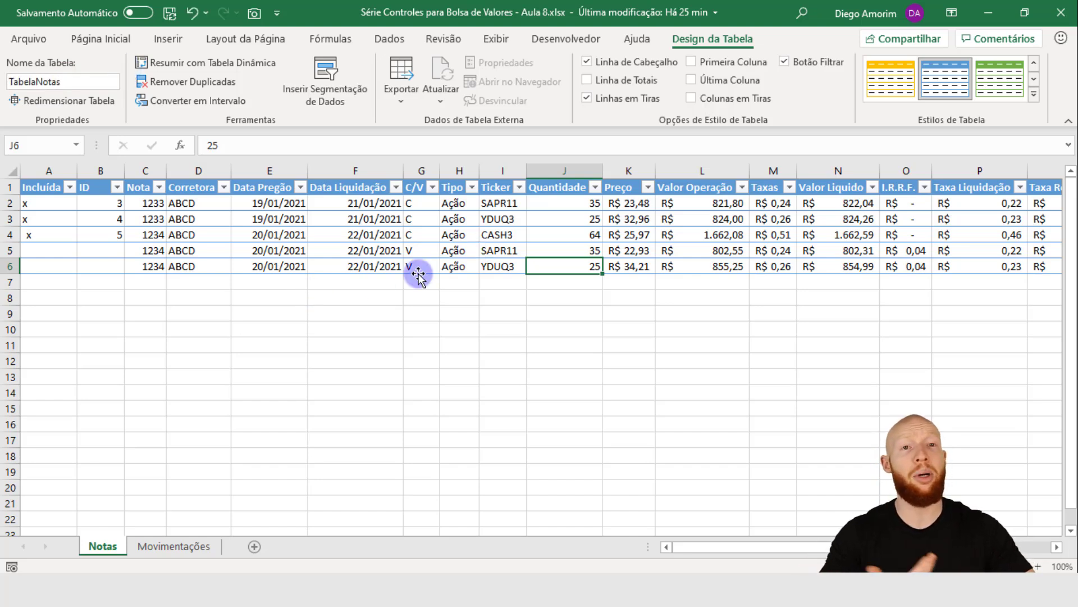
- Rename the table on the Movimentações sheet as TabelaMovimentacoes
{"action": "left_click", "coordinate": [175, 546]}
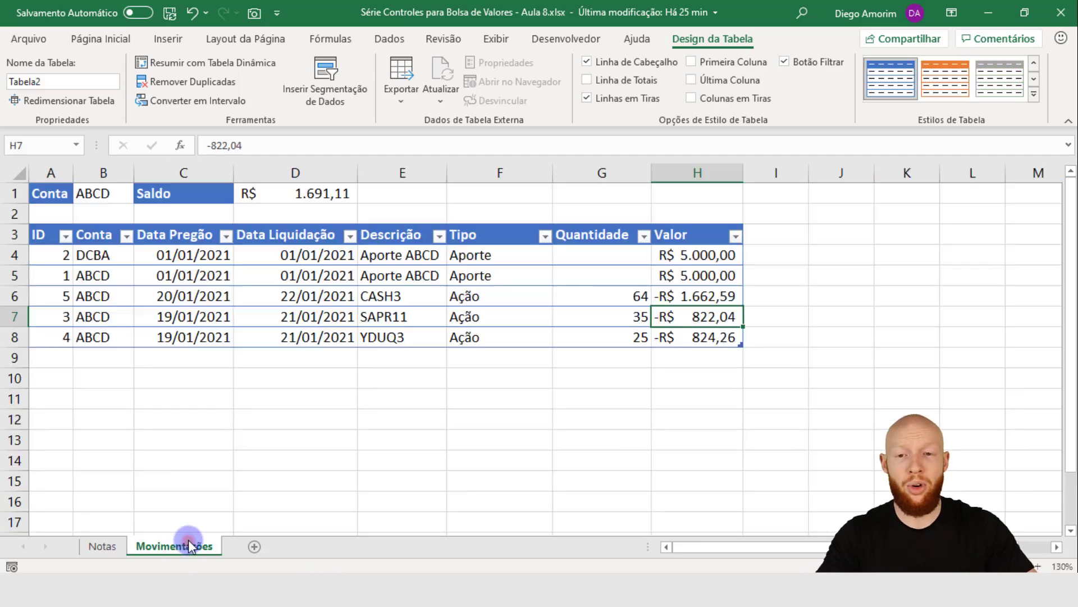
{"action": "left_click", "coordinate": [351, 298]}
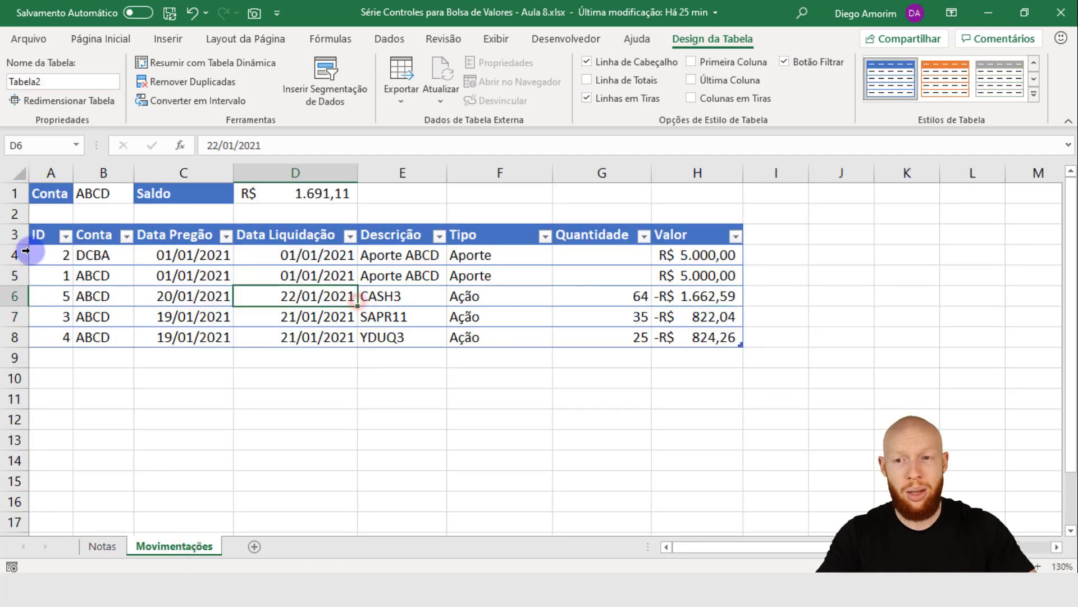
{"action": "left_click", "coordinate": [67, 82]}
{"action": "type", "text": "Tabe"}
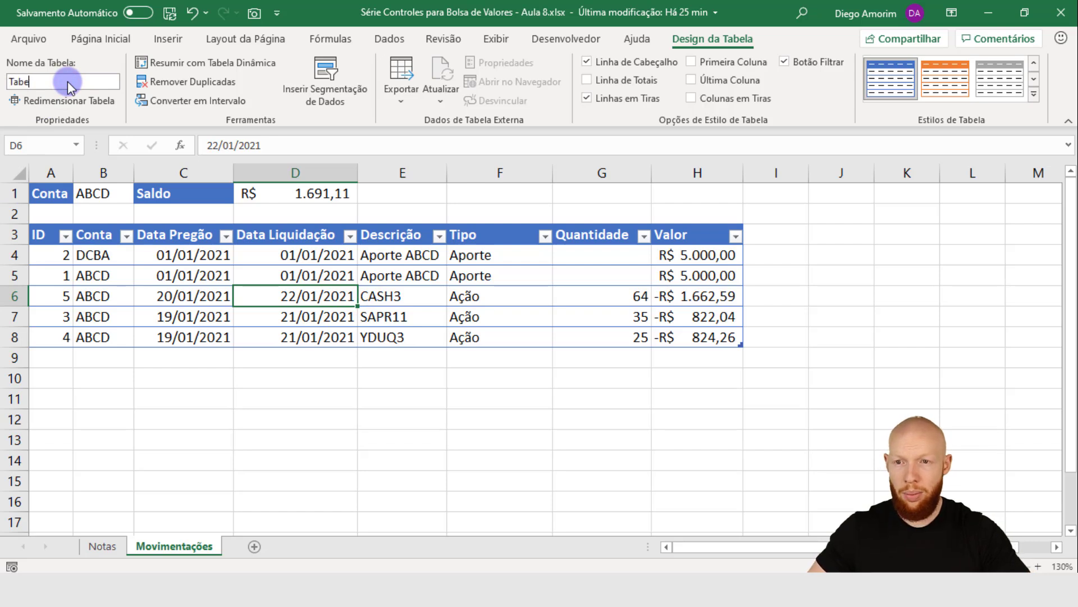
{"action": "type", "text": "laMovimentacoes"}
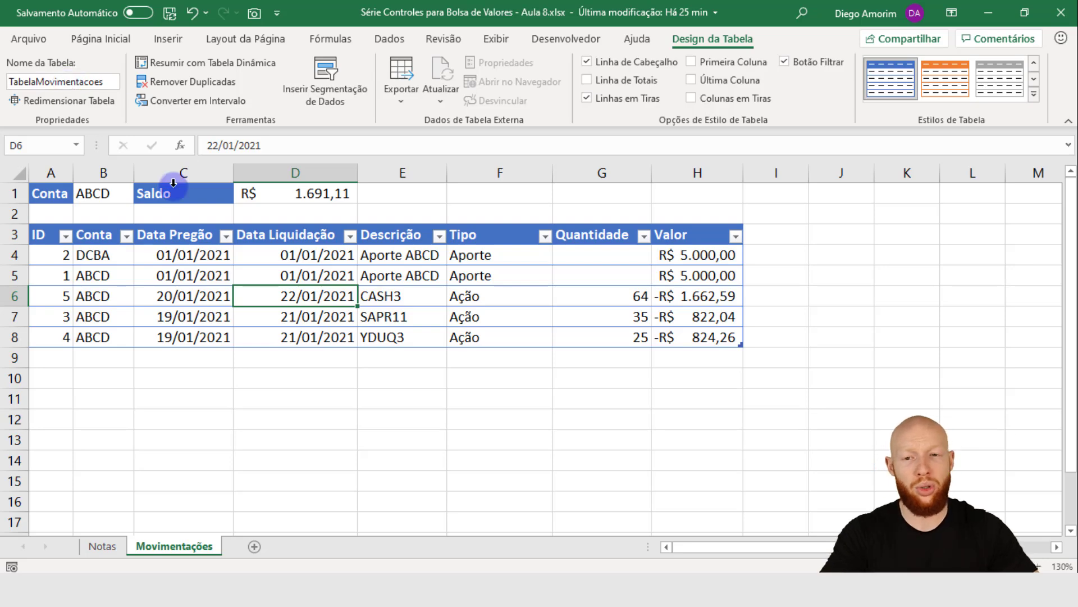
- On the Notas sheet, change the Tipo entry in cell H6 to the unaccented spelling Acao
{"action": "left_click", "coordinate": [102, 546]}
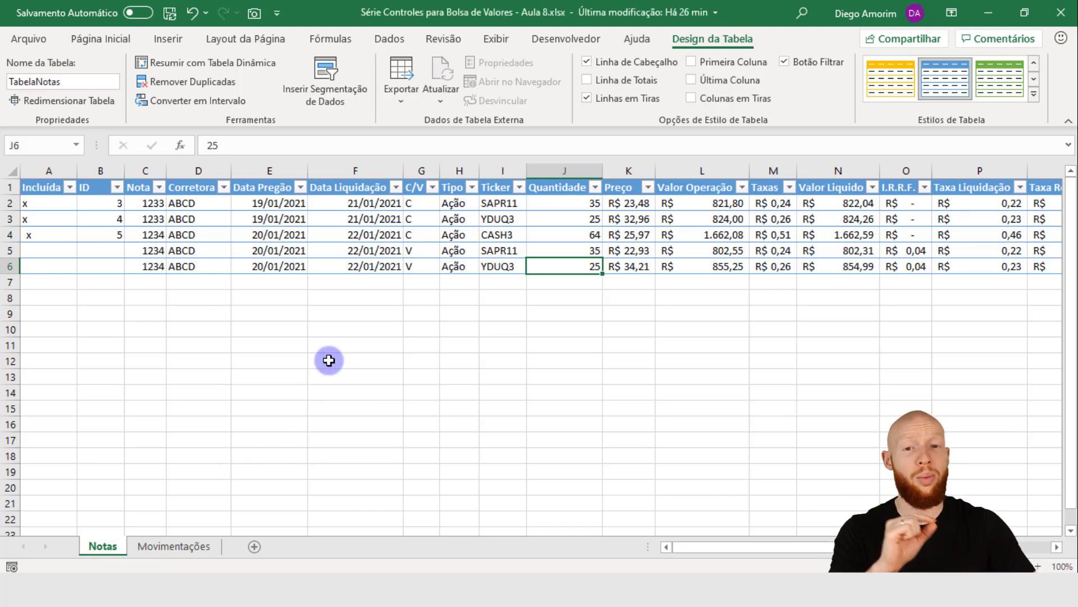
{"action": "left_click_drag", "start_coordinate": [452, 203], "coordinate": [457, 266]}
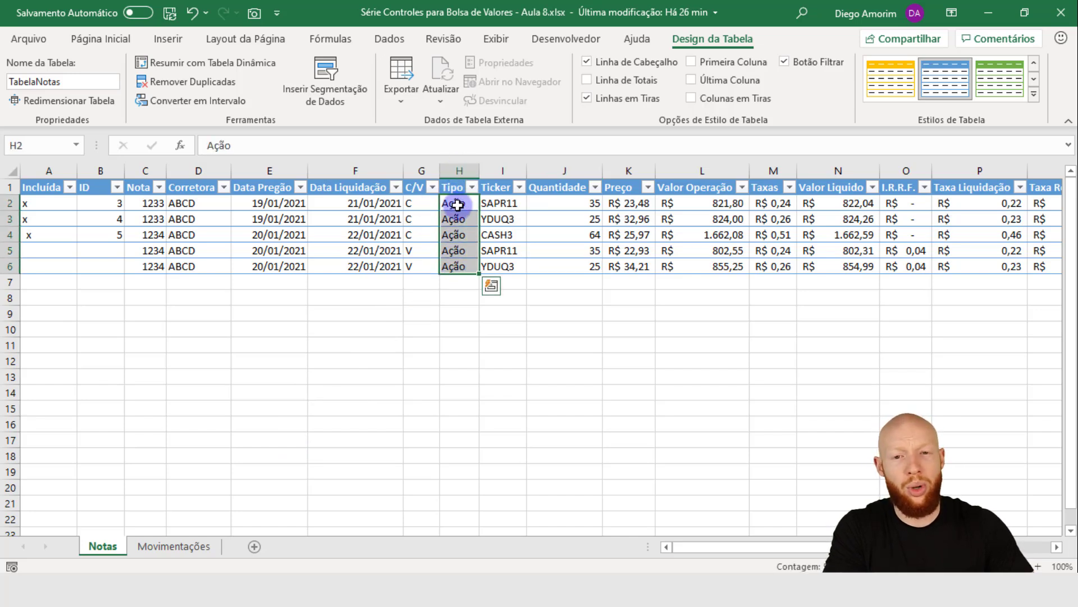
{"action": "left_click", "coordinate": [455, 205]}
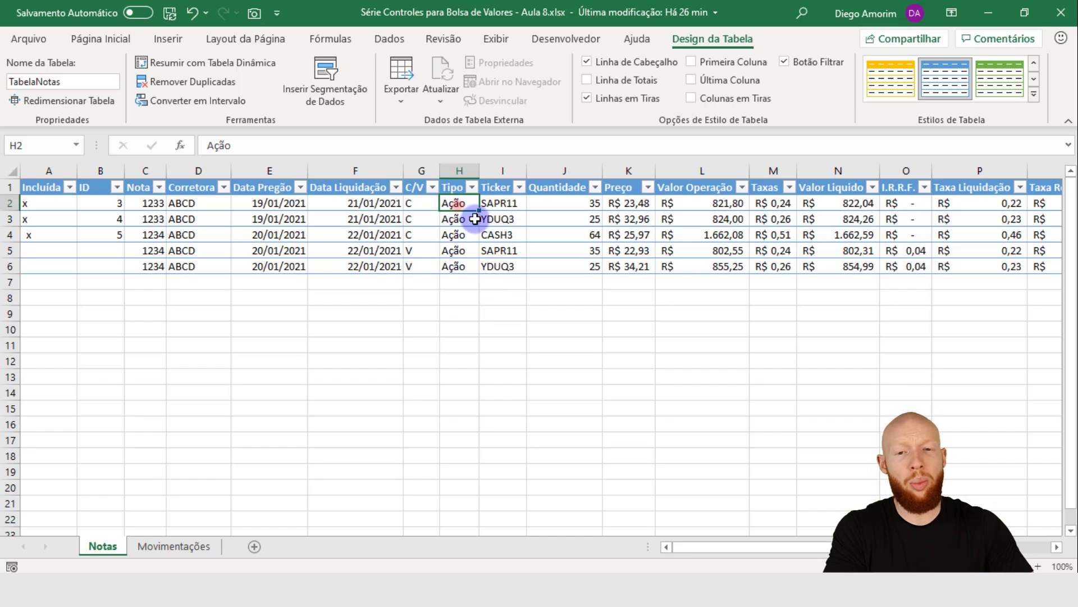
{"action": "left_click", "coordinate": [454, 263]}
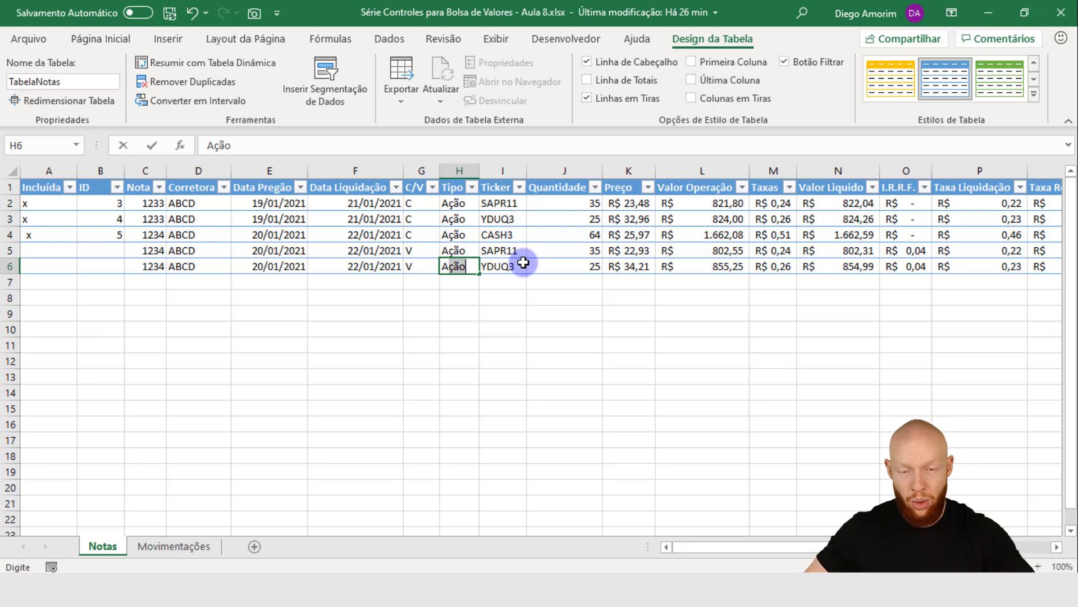
{"action": "key", "text": "BackSpace"}
{"action": "key", "text": "BackSpace"}
{"action": "key", "text": "BackSpace"}
{"action": "type", "text": "cao"}
{"action": "key", "text": "Return"}
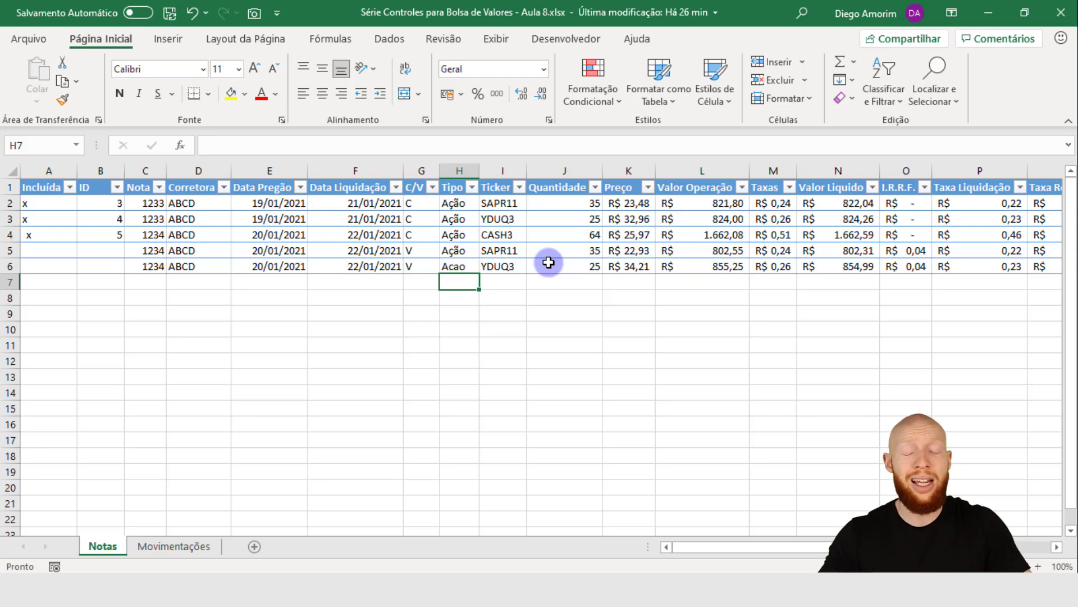
- Compare the spelling of the Tipo entries on the Movimentações sheet with those on the Notas sheet
{"action": "left_click", "coordinate": [452, 265]}
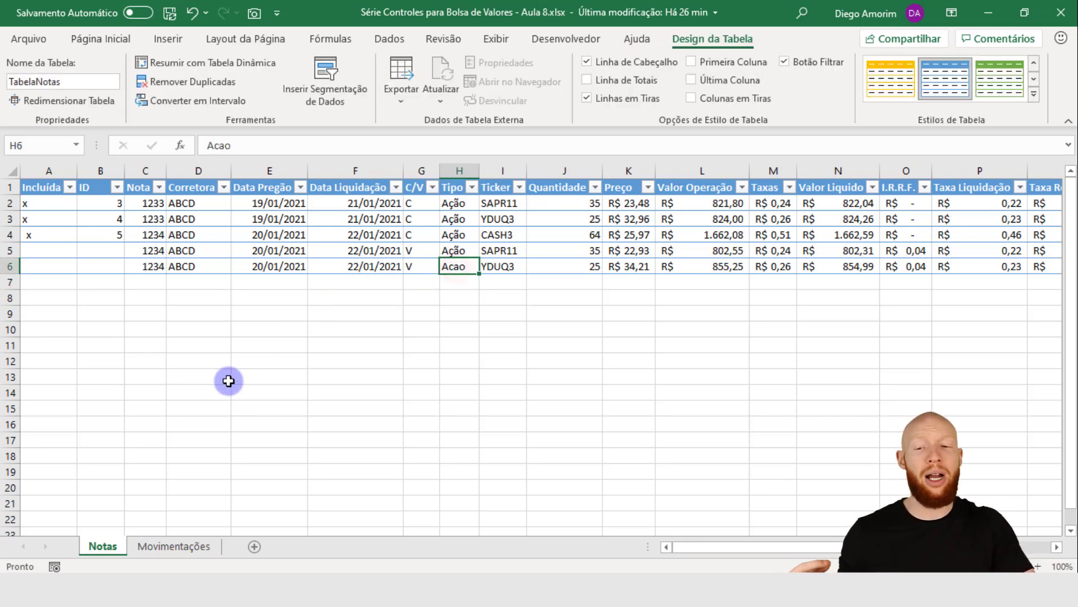
{"action": "left_click", "coordinate": [189, 545]}
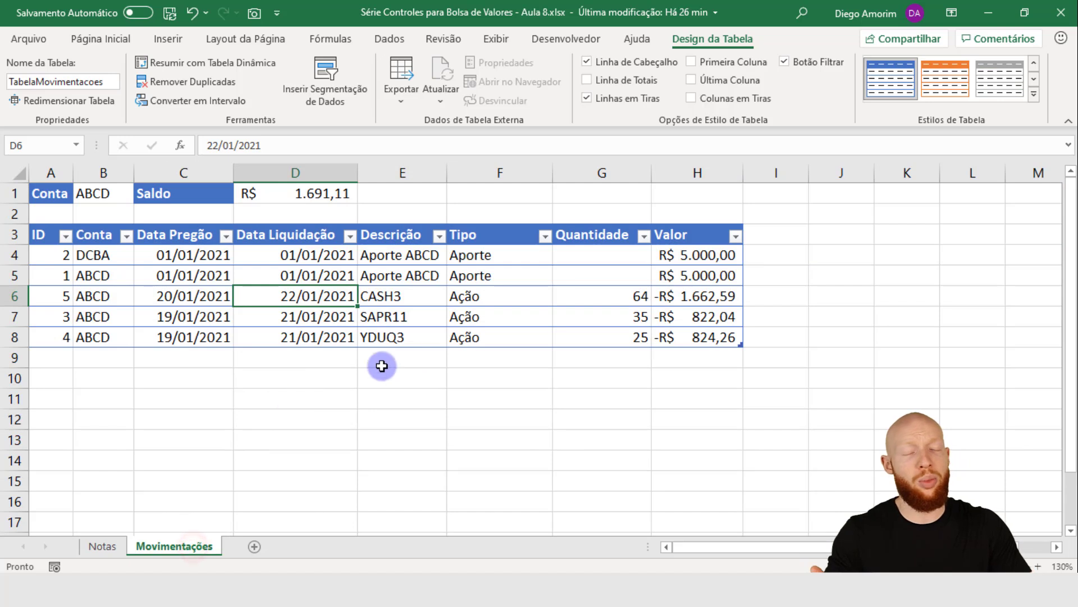
{"action": "left_click", "coordinate": [477, 342]}
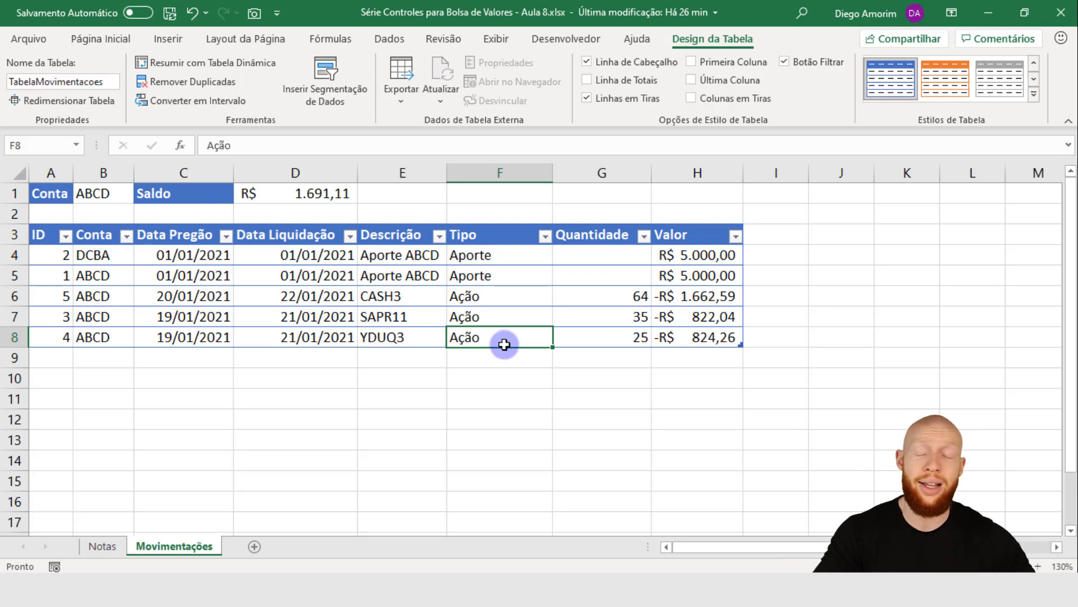
{"action": "left_click", "coordinate": [102, 546]}
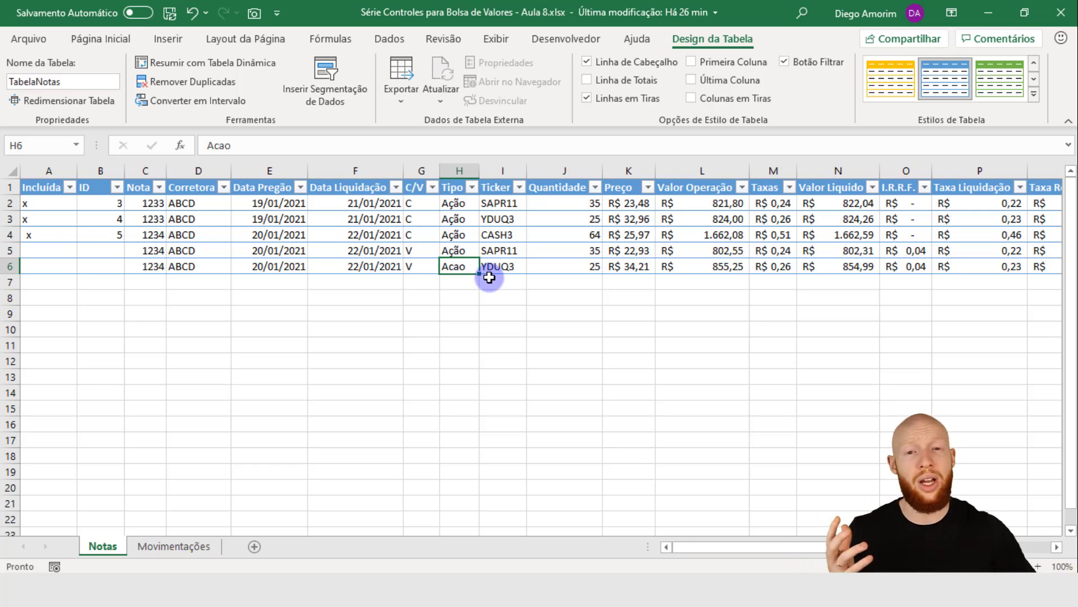
{"action": "left_click_drag", "start_coordinate": [469, 204], "coordinate": [465, 277]}
{"action": "key", "text": "ctrl+a"}
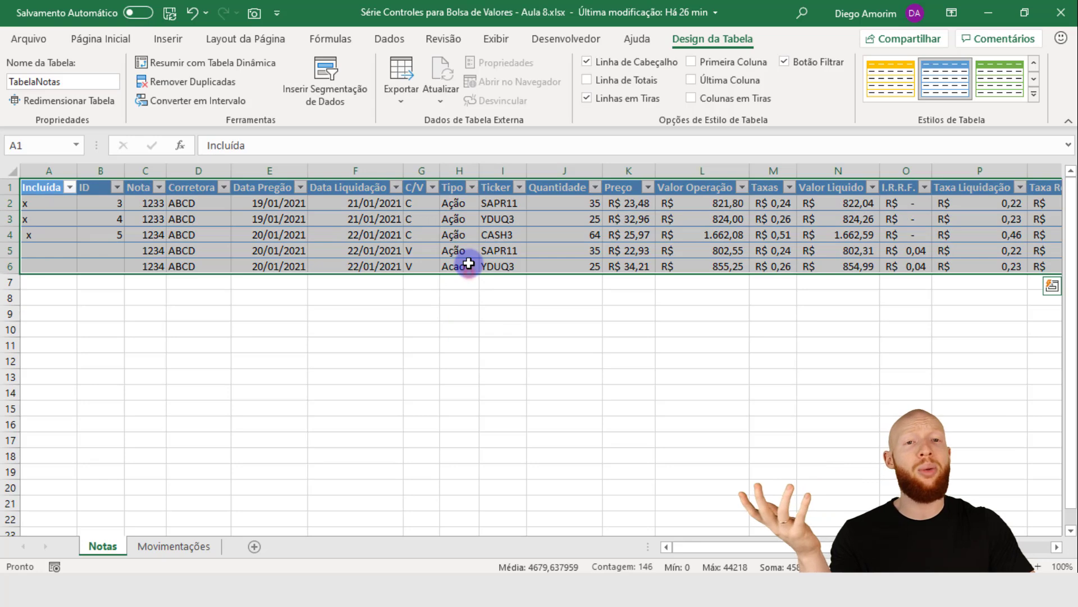
- Correct the Tipo entry in H6 of the Notas sheet by filling down Ação from the cell above
{"action": "left_click", "coordinate": [469, 264]}
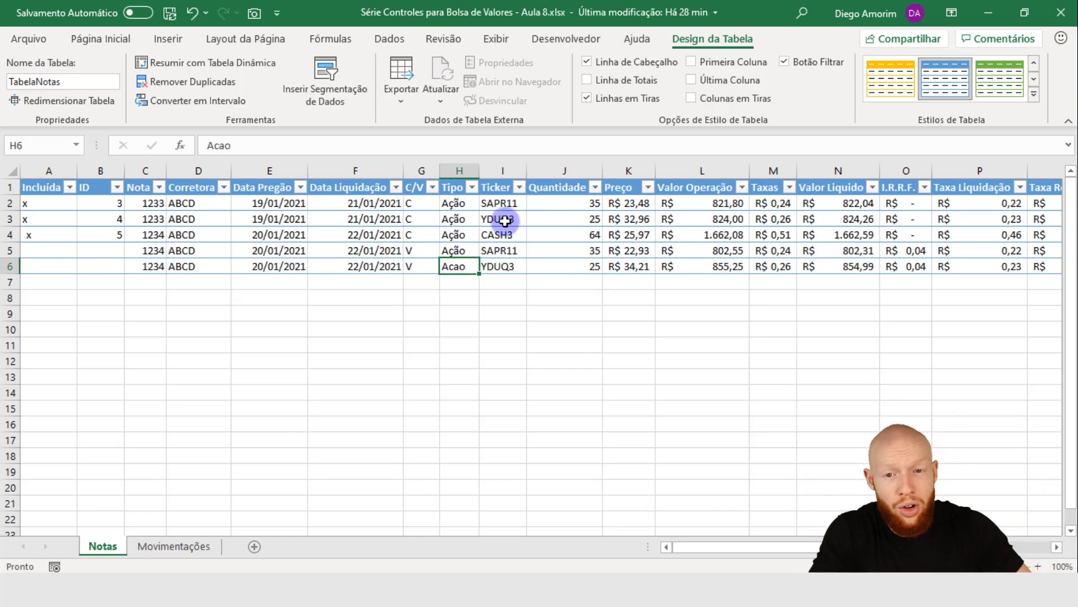
{"action": "left_click_drag", "start_coordinate": [457, 203], "coordinate": [454, 266]}
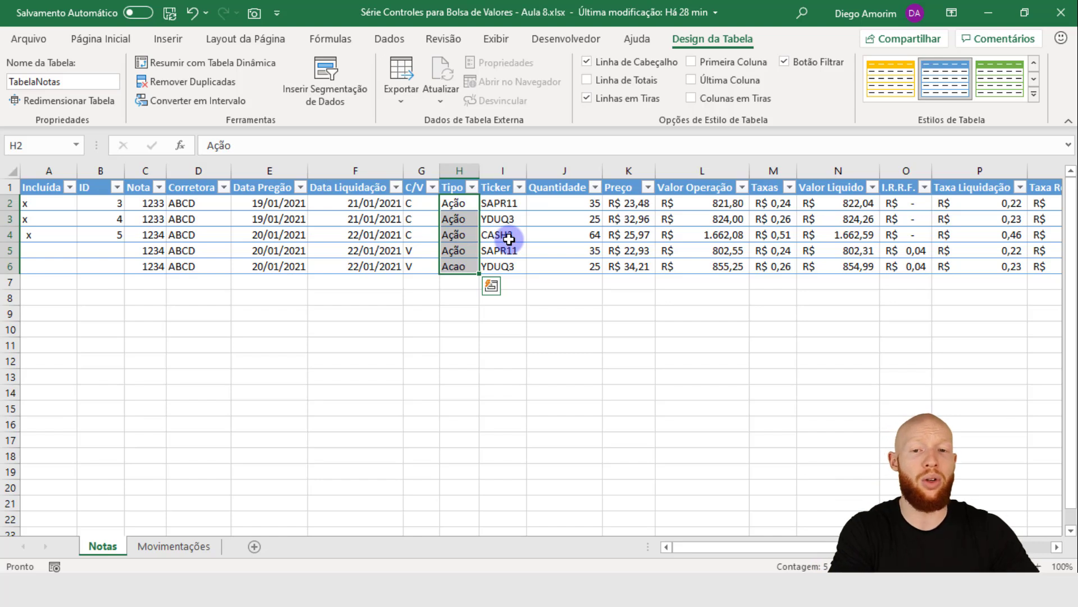
{"action": "left_click", "coordinate": [457, 265]}
{"action": "key", "text": "ctrl+d"}
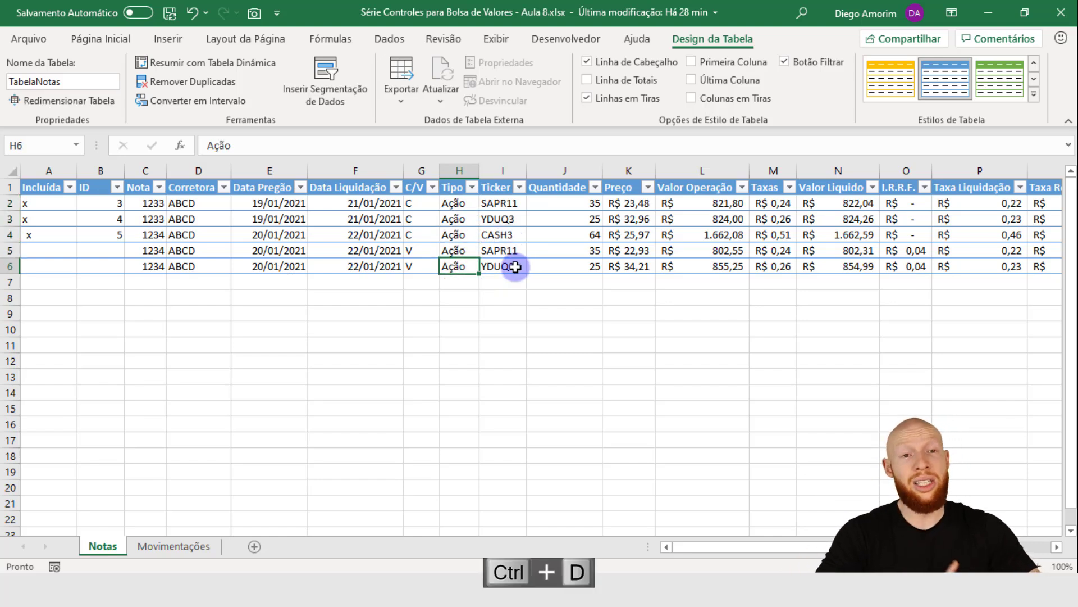
- Add a new worksheet after the Movimentações sheet and name it Opções
{"action": "left_click", "coordinate": [255, 545]}
{"action": "left_click_drag", "start_coordinate": [161, 549], "coordinate": [306, 547]}
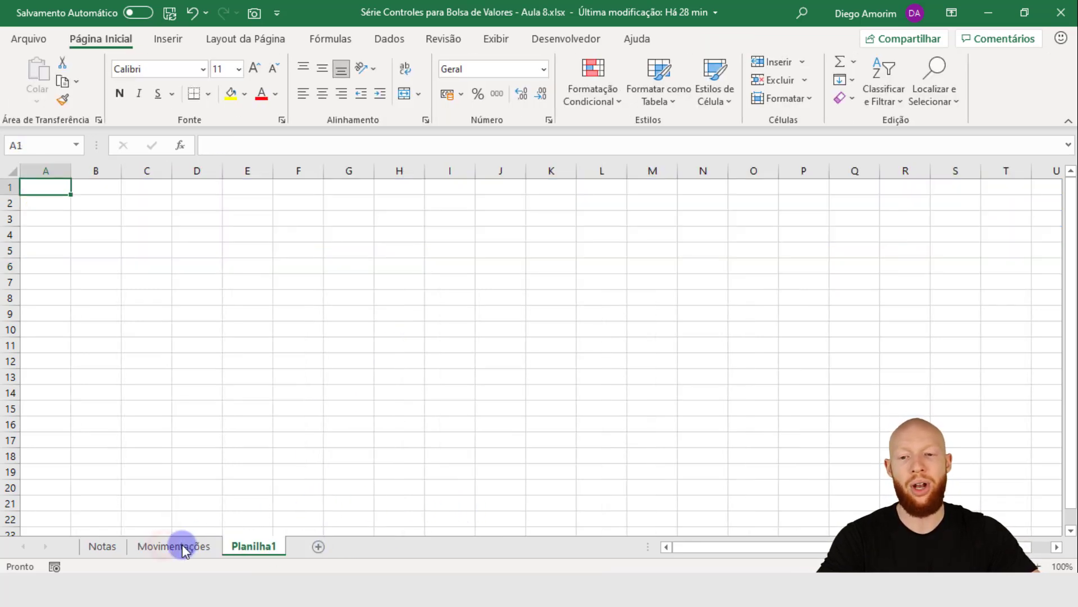
{"action": "double_click", "coordinate": [264, 545]}
{"action": "type", "text": "Opções"}
{"action": "key", "text": "Return"}
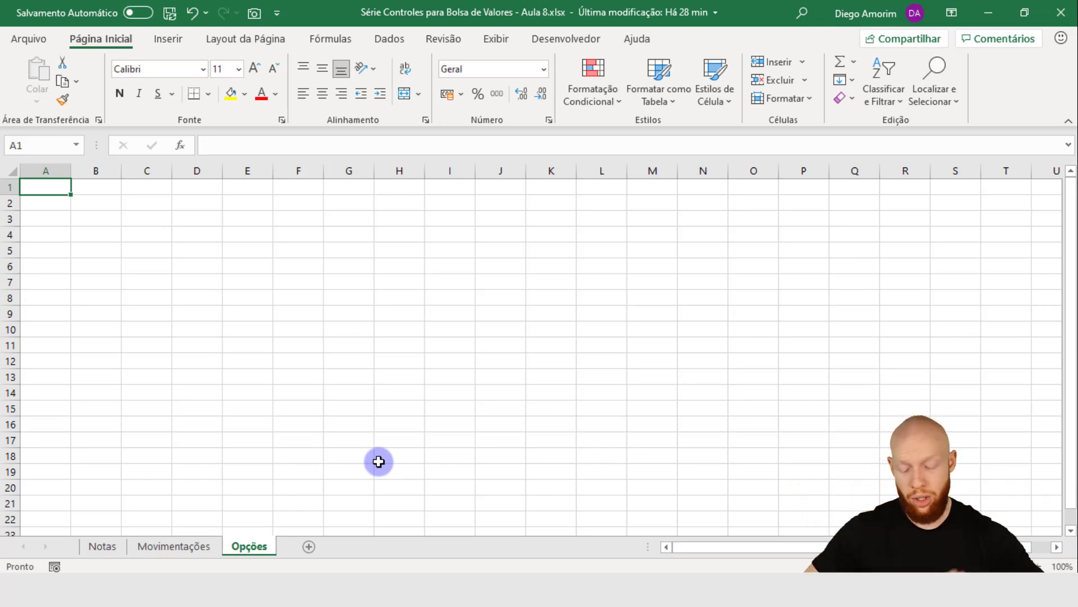
- On the Opções sheet, enter the header Tipo in A1 and list Ação, ETF, FII, BDR and Opção in A2:A6
{"action": "type", "text": "Tipo"}
{"action": "key", "text": "Return"}
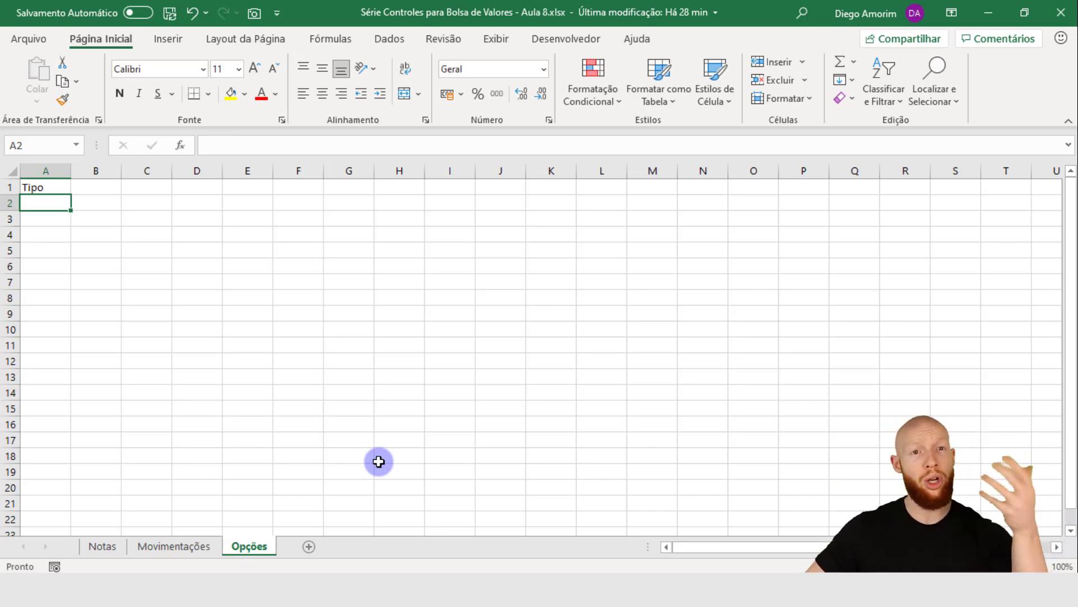
{"action": "type", "text": "Ação"}
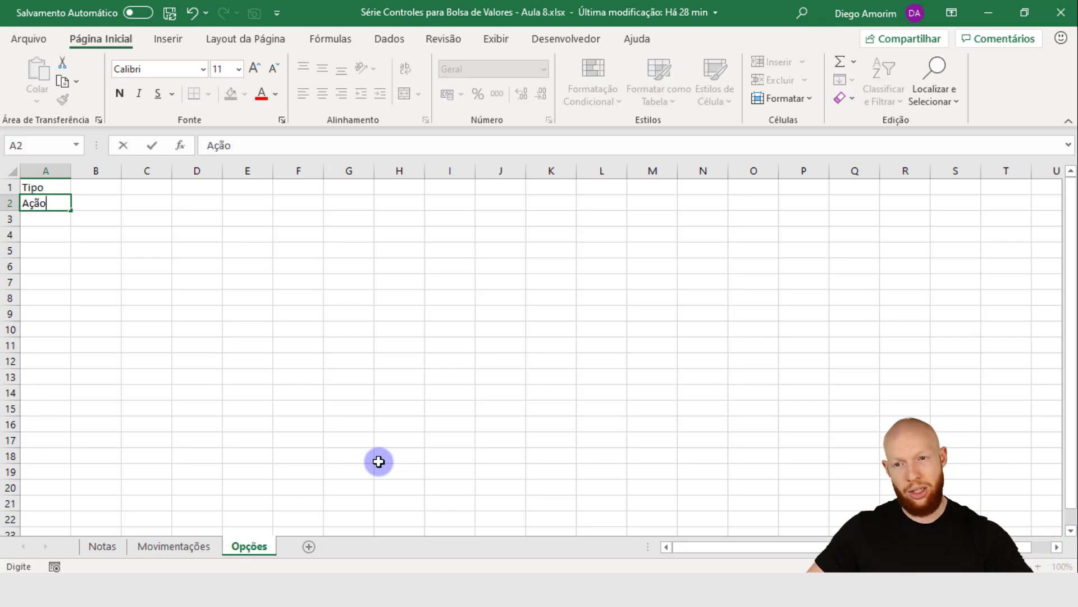
{"action": "key", "text": "Return"}
{"action": "type", "text": "ETF"}
{"action": "key", "text": "Return"}
{"action": "type", "text": "FII"}
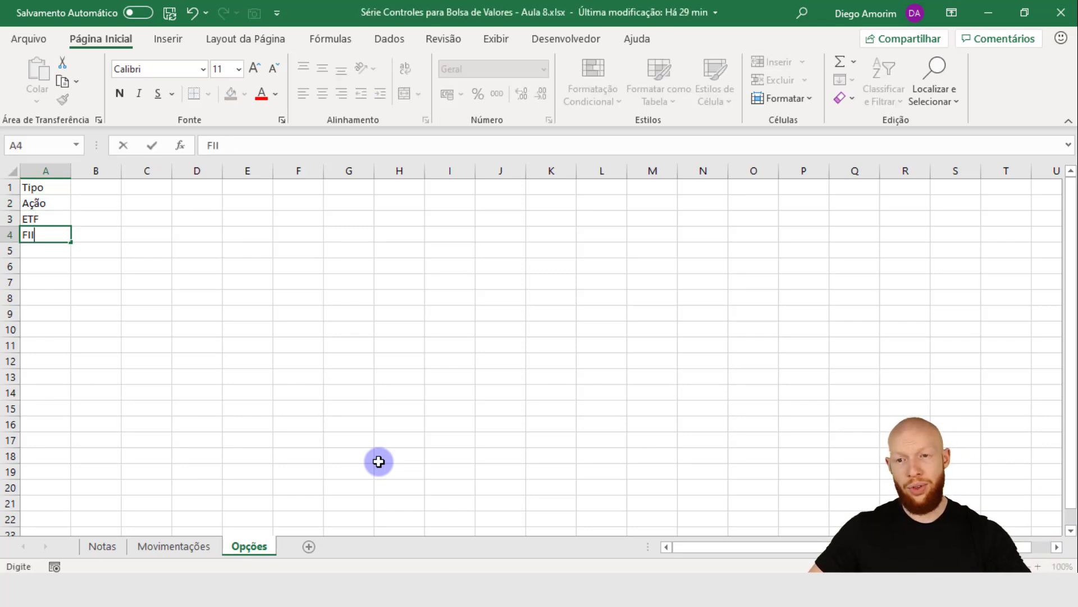
{"action": "key", "text": "Return"}
{"action": "type", "text": "BRD"}
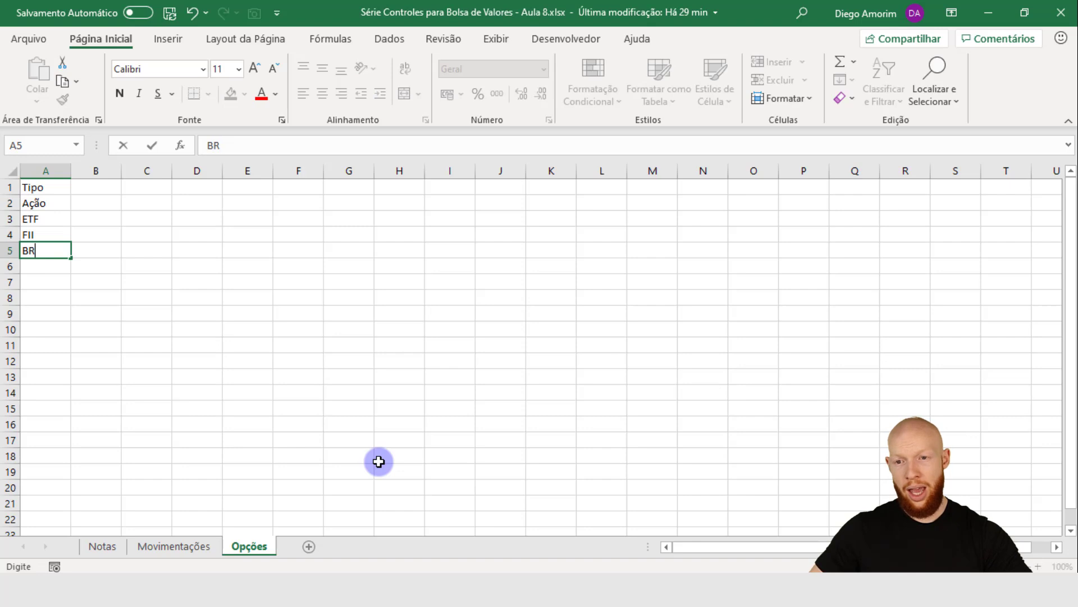
{"action": "key", "text": "BackSpace"}
{"action": "key", "text": "BackSpace"}
{"action": "type", "text": "DR"}
{"action": "key", "text": "Return"}
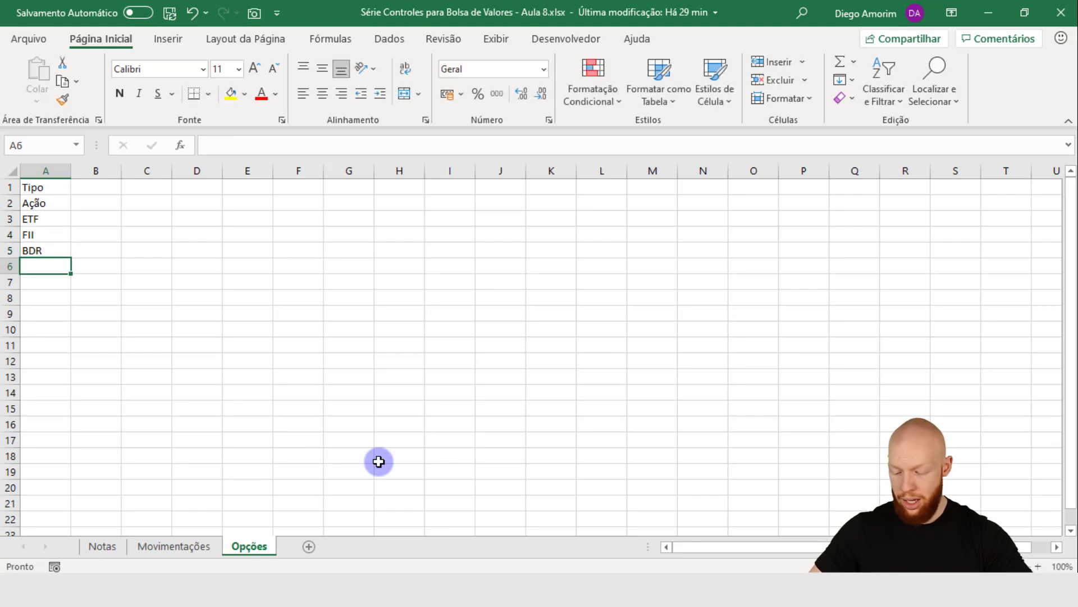
{"action": "type", "text": "Opção"}
{"action": "key", "text": "Return"}
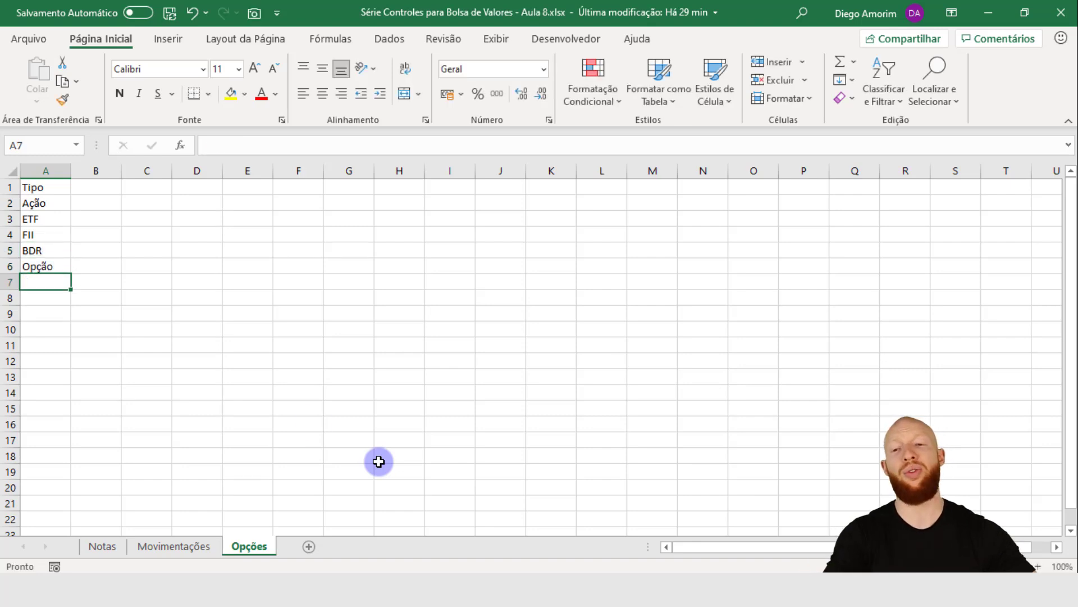
- Convert the range A1:A6 on the Opções sheet into a table with headers
{"action": "left_click_drag", "start_coordinate": [53, 202], "coordinate": [48, 268]}
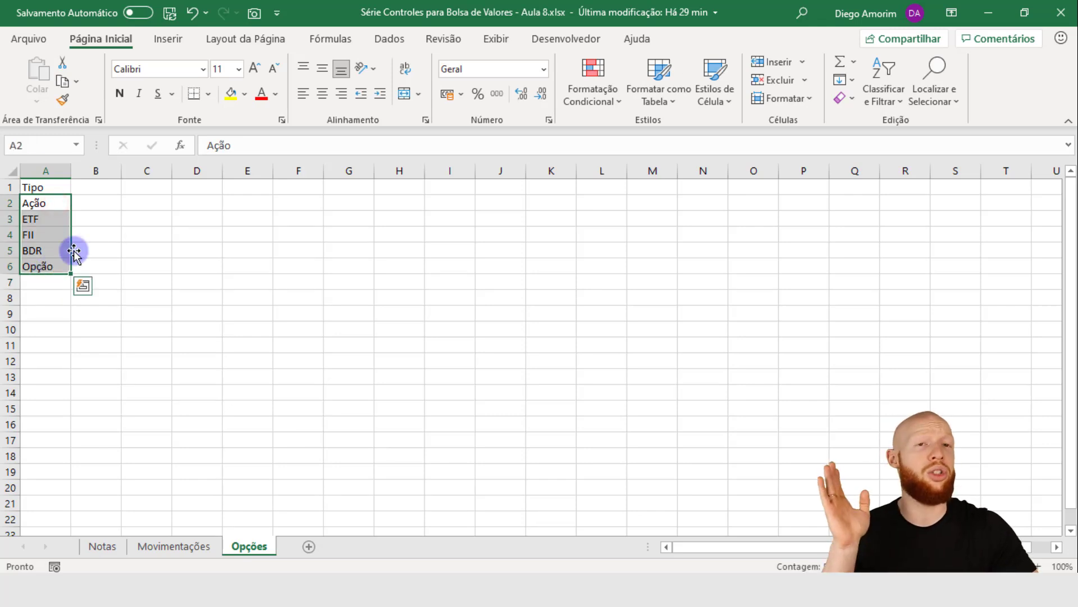
{"action": "left_click_drag", "start_coordinate": [48, 187], "coordinate": [46, 266]}
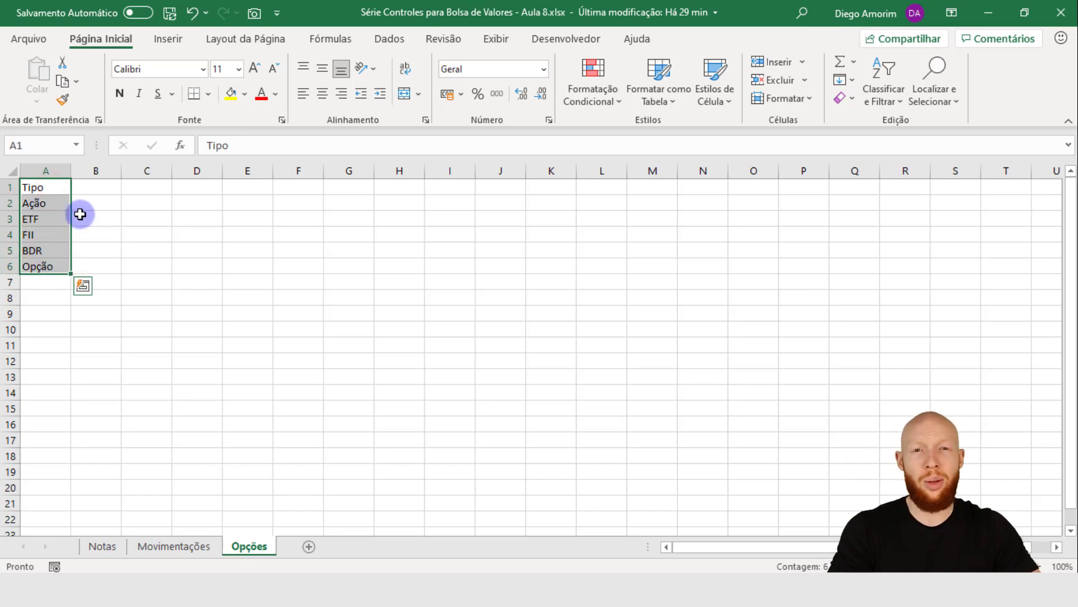
{"action": "left_click", "coordinate": [168, 40]}
{"action": "left_click", "coordinate": [154, 76]}
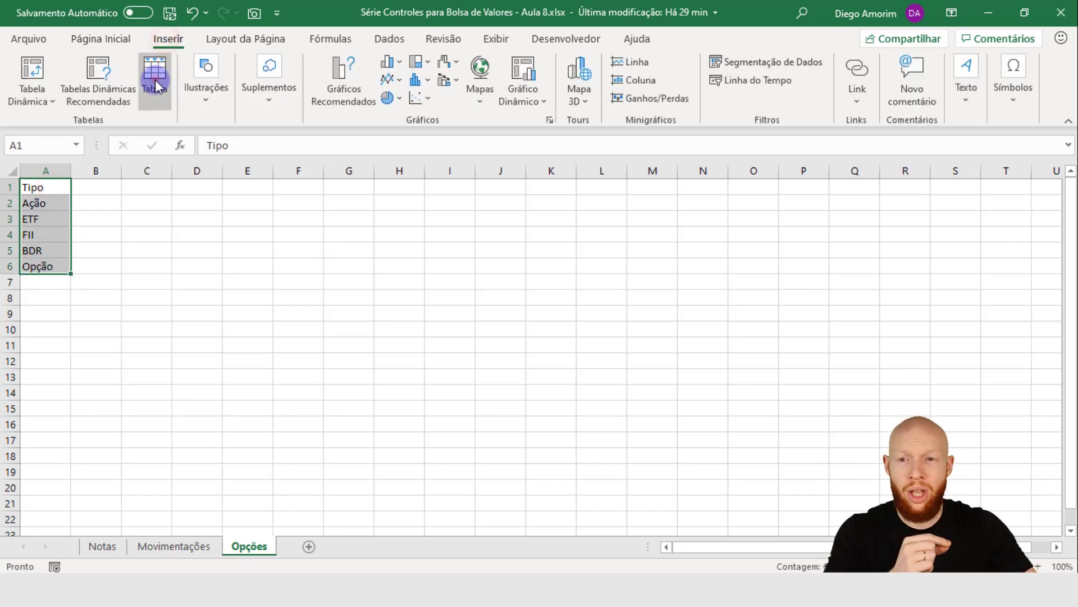
{"action": "left_click", "coordinate": [374, 319]}
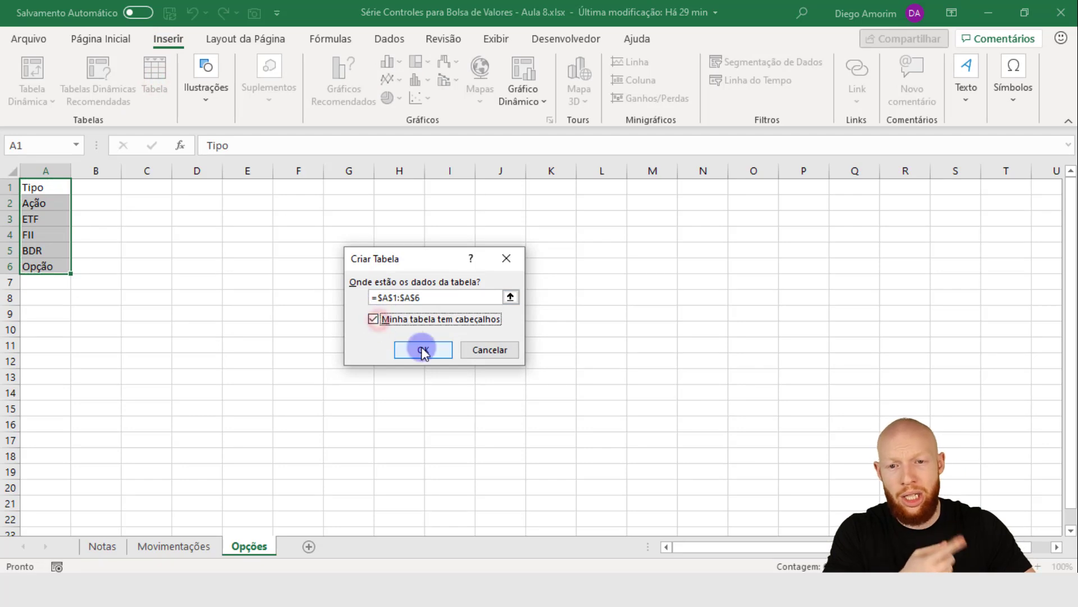
{"action": "left_click", "coordinate": [423, 349]}
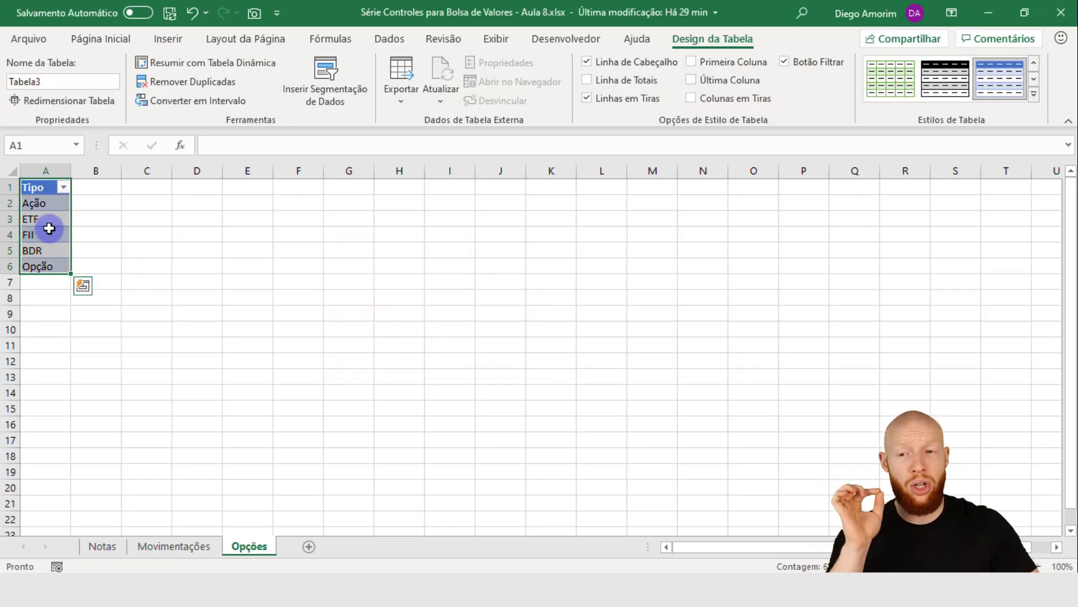
- Rename the Tipo list table on the Opções sheet as TabelaOpcoes
{"action": "left_click", "coordinate": [49, 230]}
{"action": "left_click", "coordinate": [75, 85]}
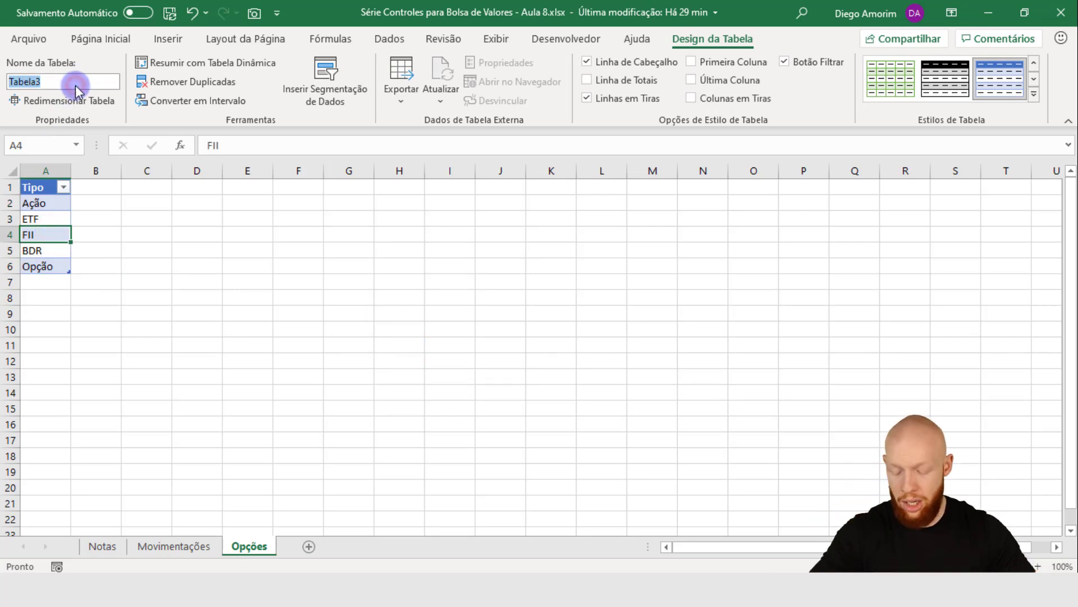
{"action": "type", "text": "TabelaOpcoes"}
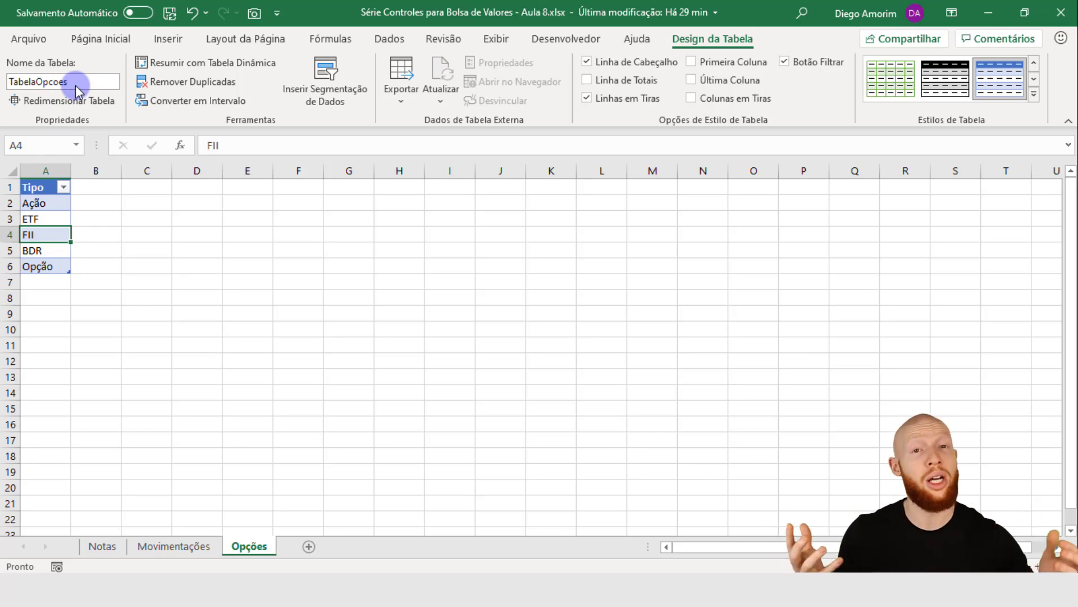
{"action": "left_click", "coordinate": [170, 247]}
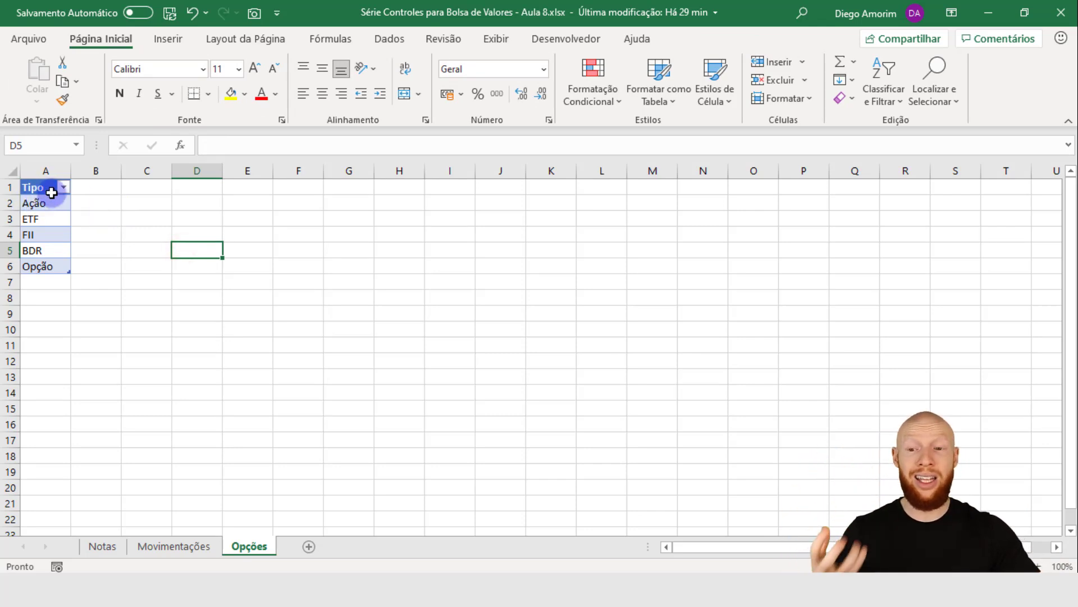
{"action": "left_click_drag", "start_coordinate": [51, 204], "coordinate": [45, 267]}
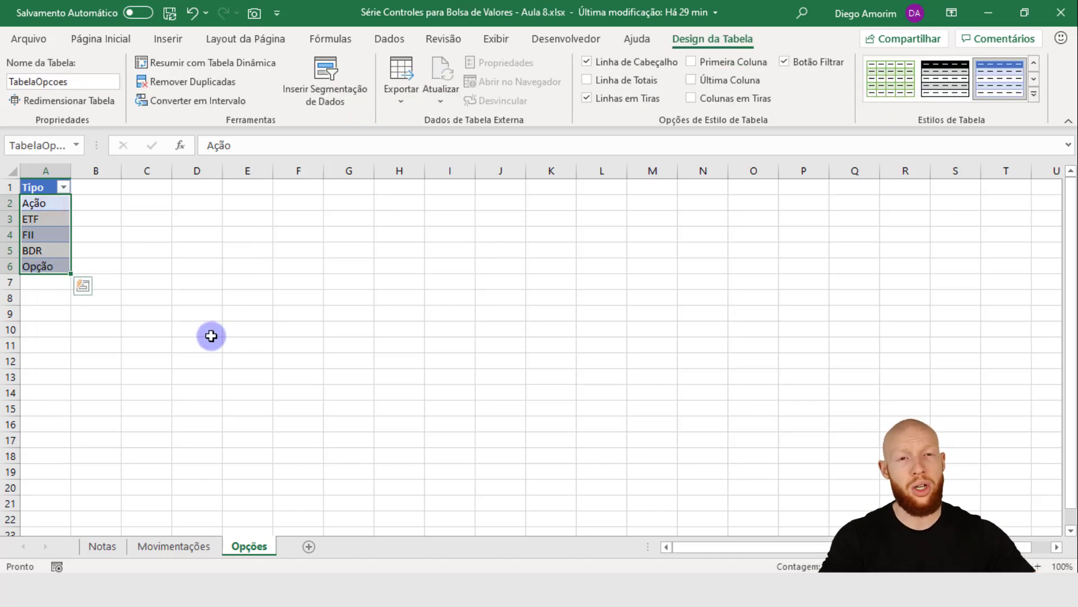
- On the Notas sheet, start a data validation rule for the Tipo cells H2:H6 that allows a list (Lista)
{"action": "left_click", "coordinate": [101, 544]}
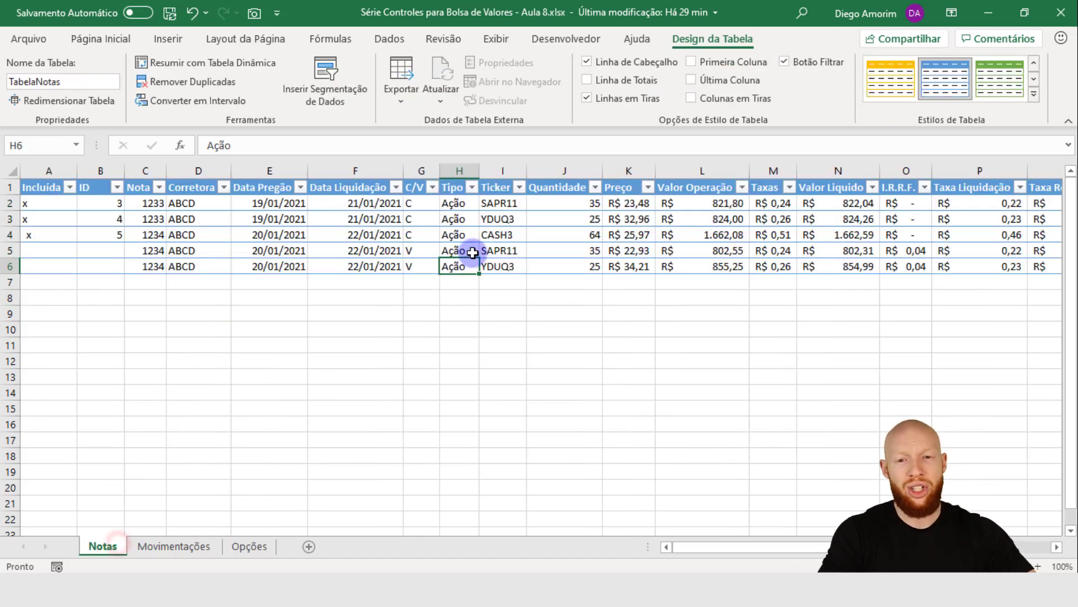
{"action": "left_click_drag", "start_coordinate": [455, 204], "coordinate": [453, 264]}
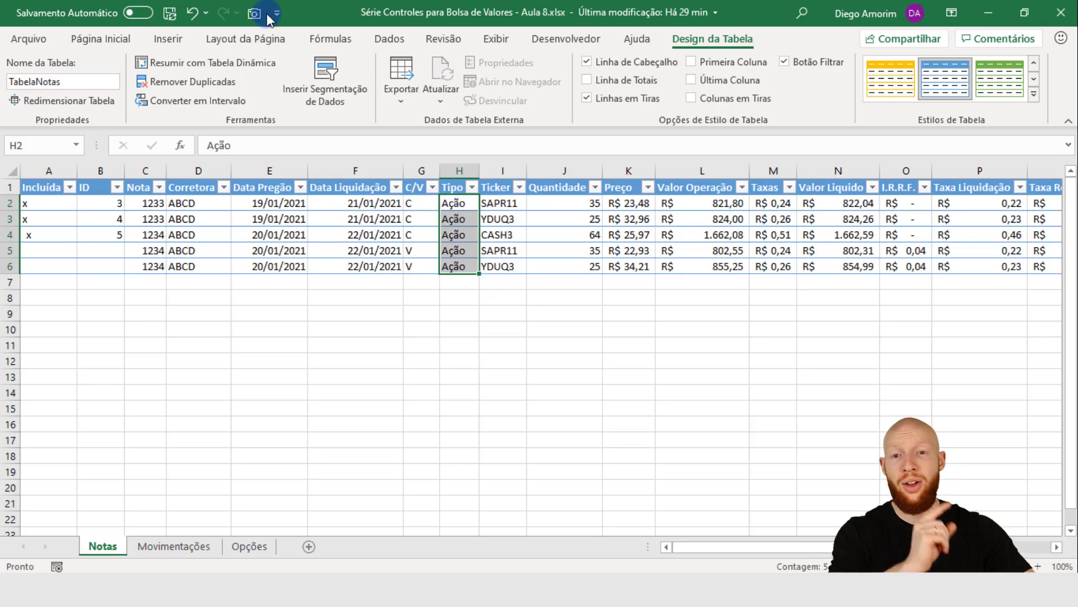
{"action": "left_click", "coordinate": [393, 37]}
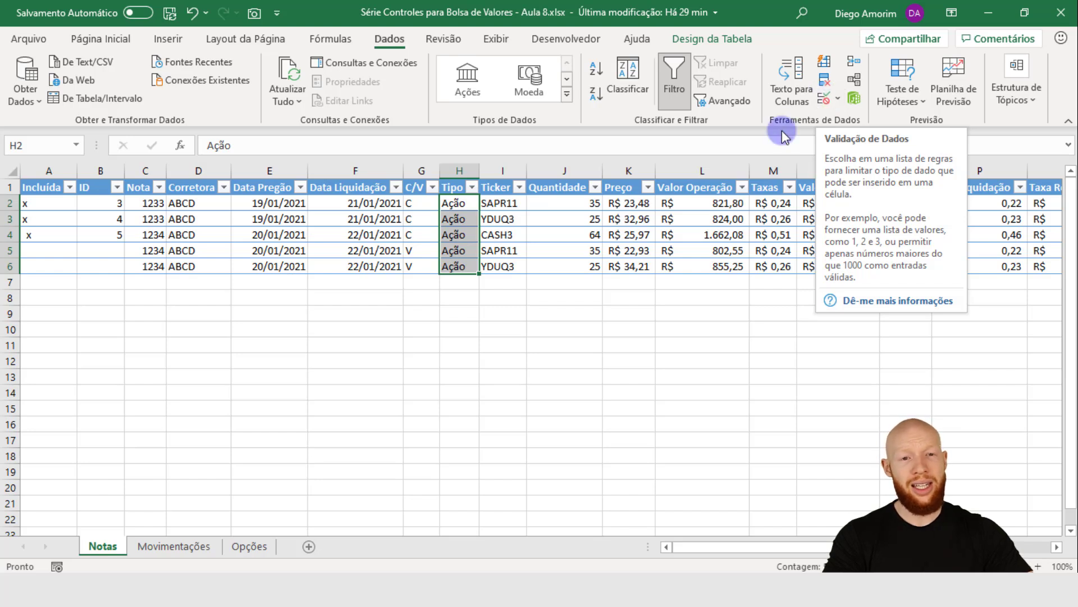
{"action": "left_click", "coordinate": [824, 101]}
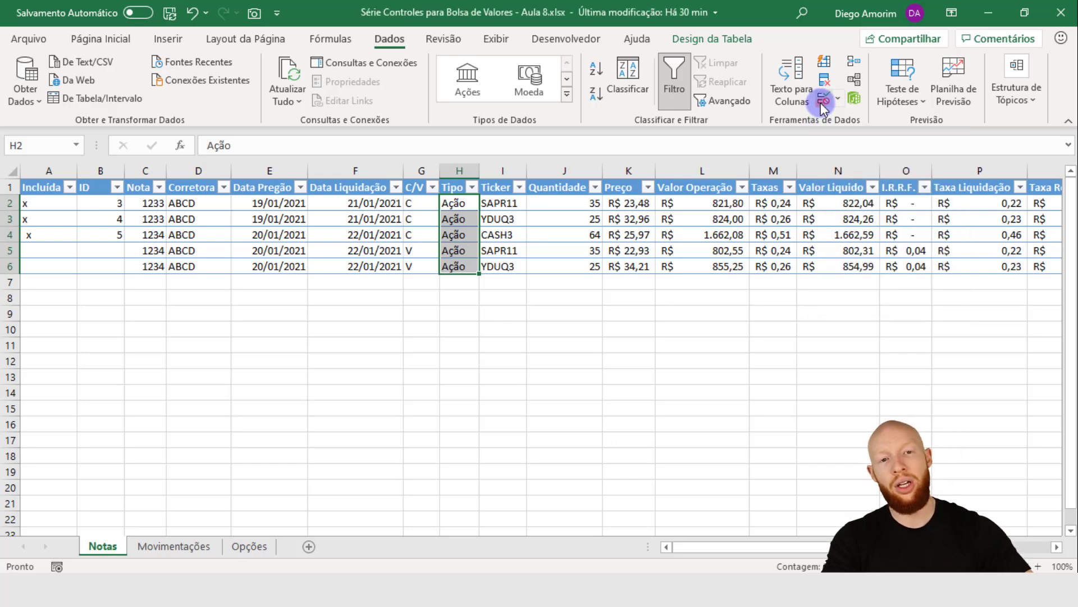
{"action": "left_click_drag", "start_coordinate": [390, 195], "coordinate": [217, 188]}
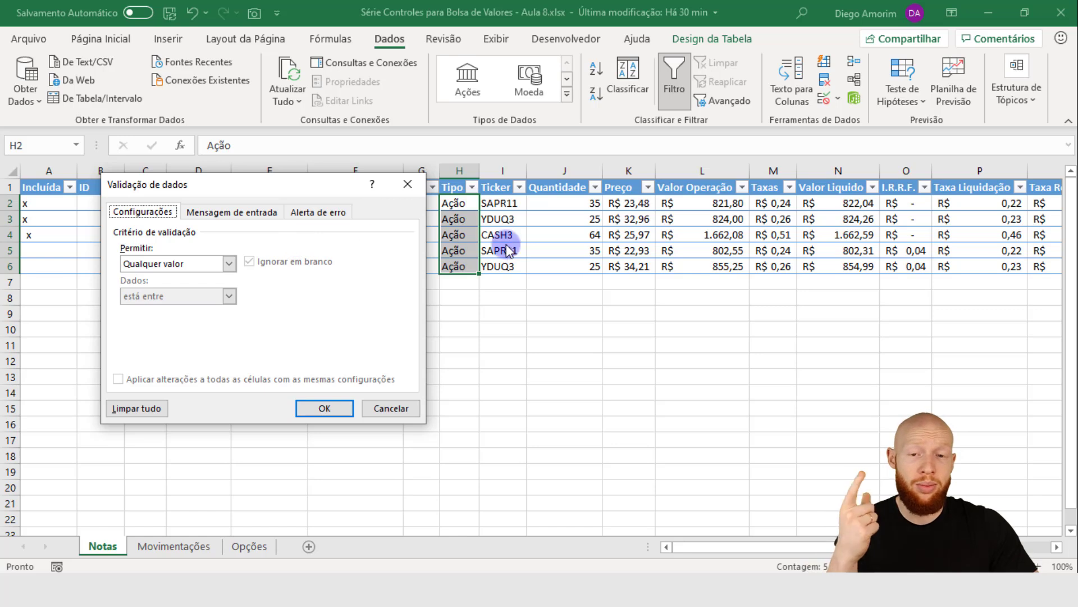
{"action": "left_click", "coordinate": [219, 264]}
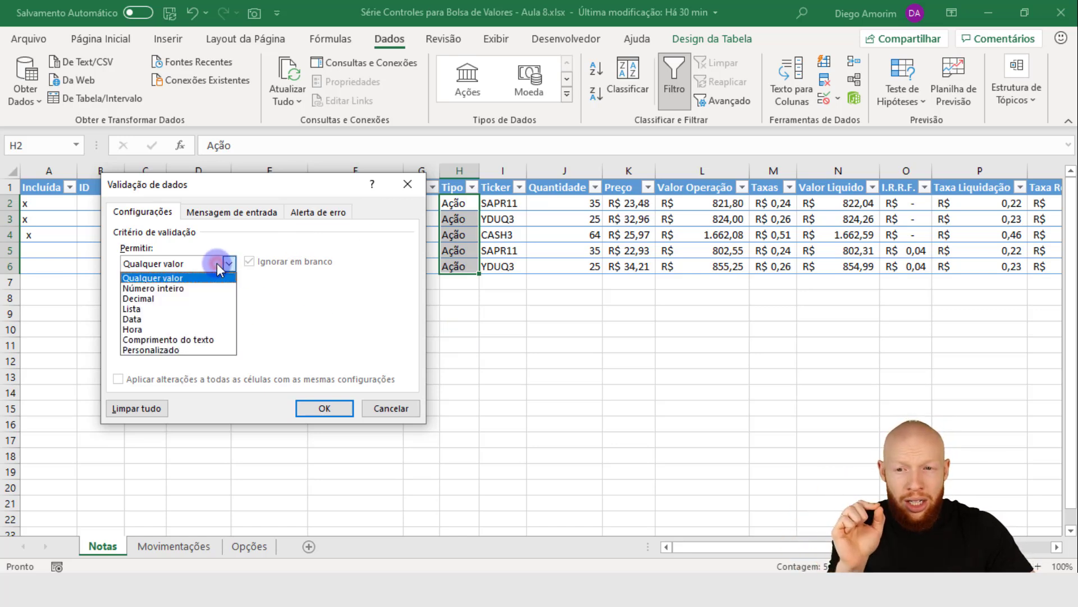
{"action": "left_click", "coordinate": [183, 309]}
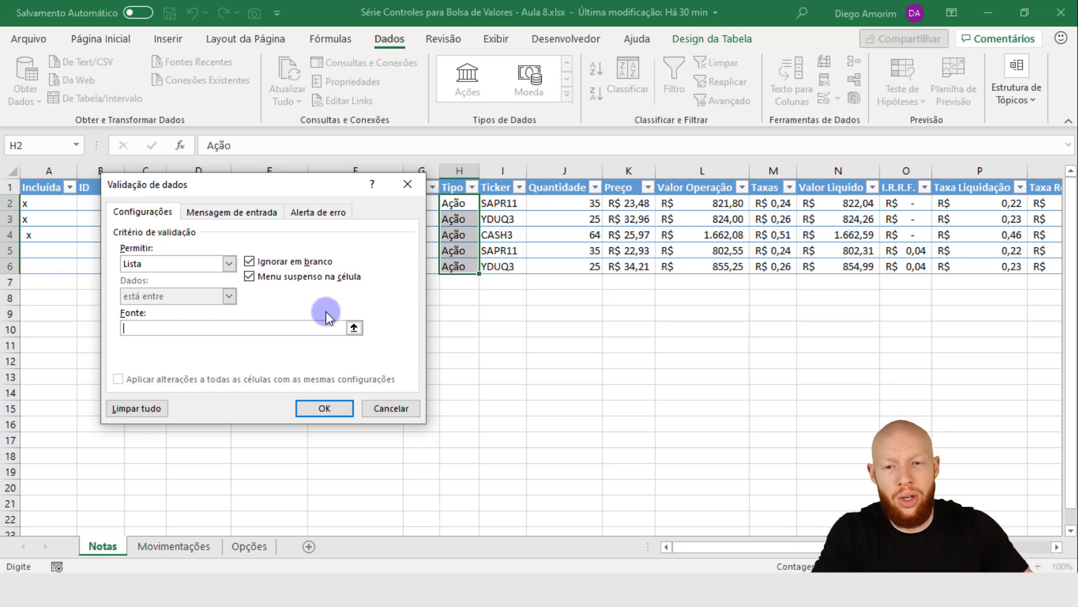
- Set the validation list's source to =Opções!$A$2:$A$6 and apply the rule
{"action": "left_click", "coordinate": [354, 327]}
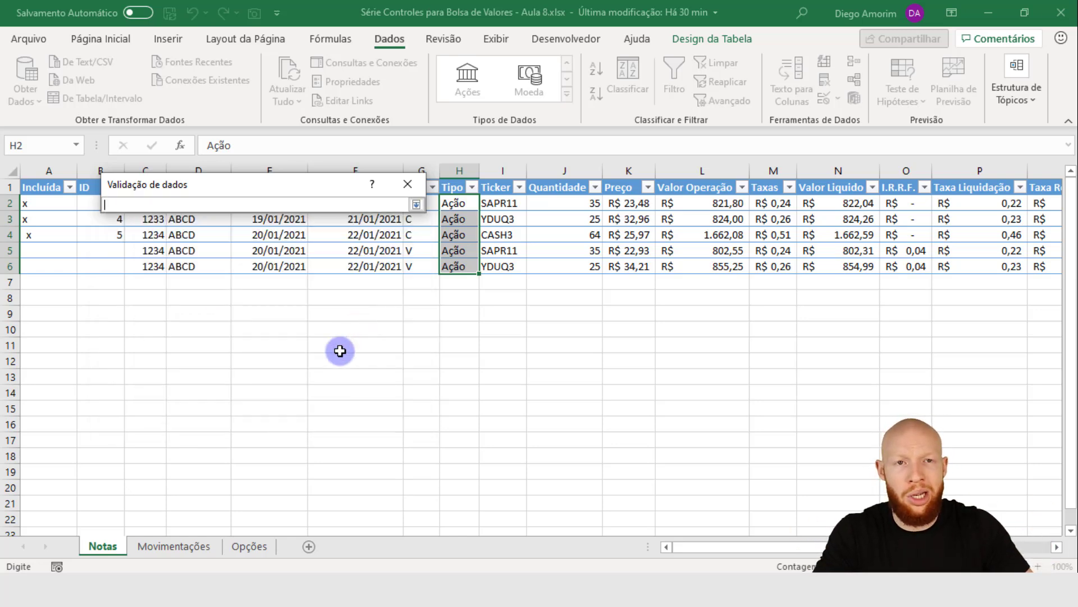
{"action": "left_click", "coordinate": [256, 547]}
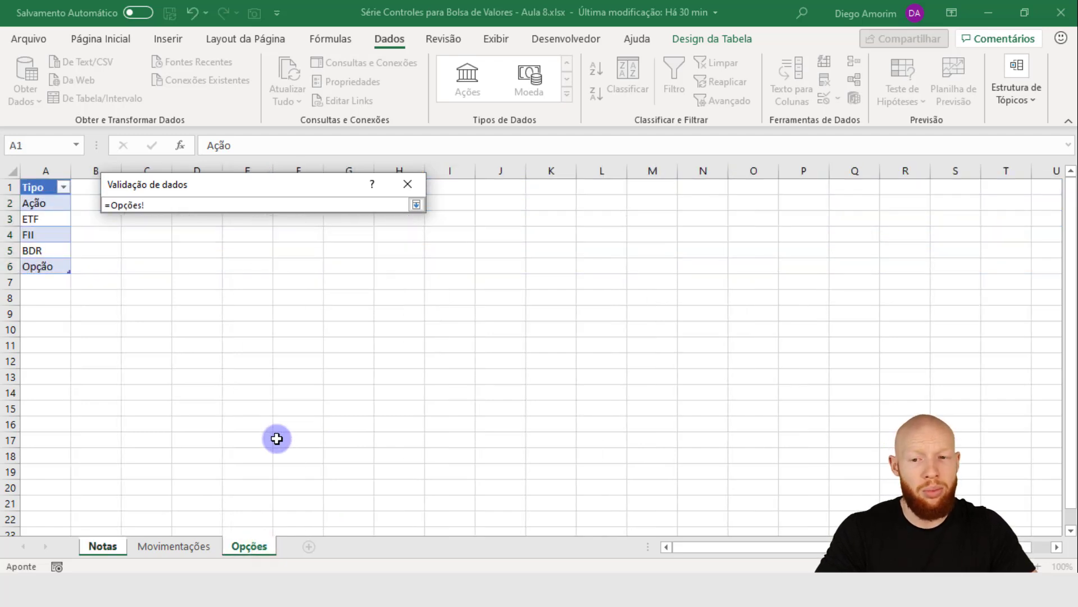
{"action": "left_click_drag", "start_coordinate": [37, 204], "coordinate": [41, 271]}
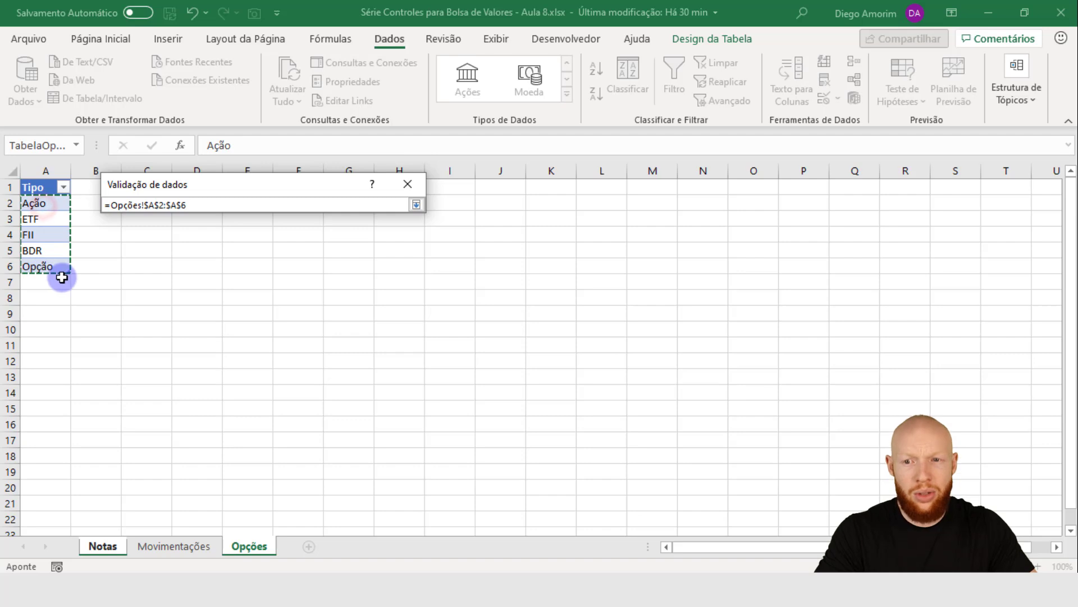
{"action": "left_click_drag", "start_coordinate": [53, 205], "coordinate": [45, 264]}
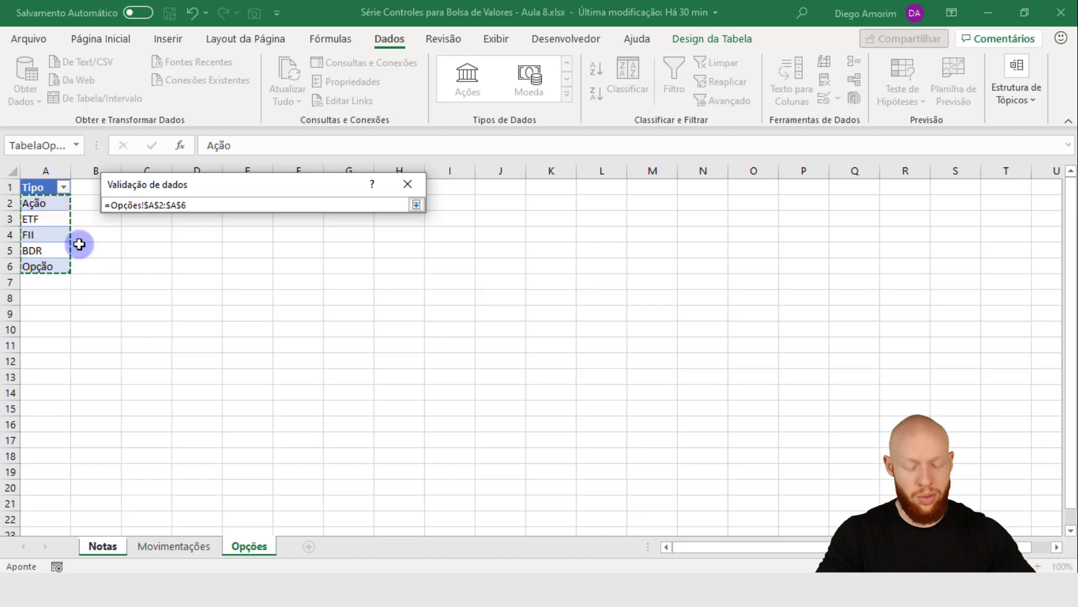
{"action": "key", "text": "Return"}
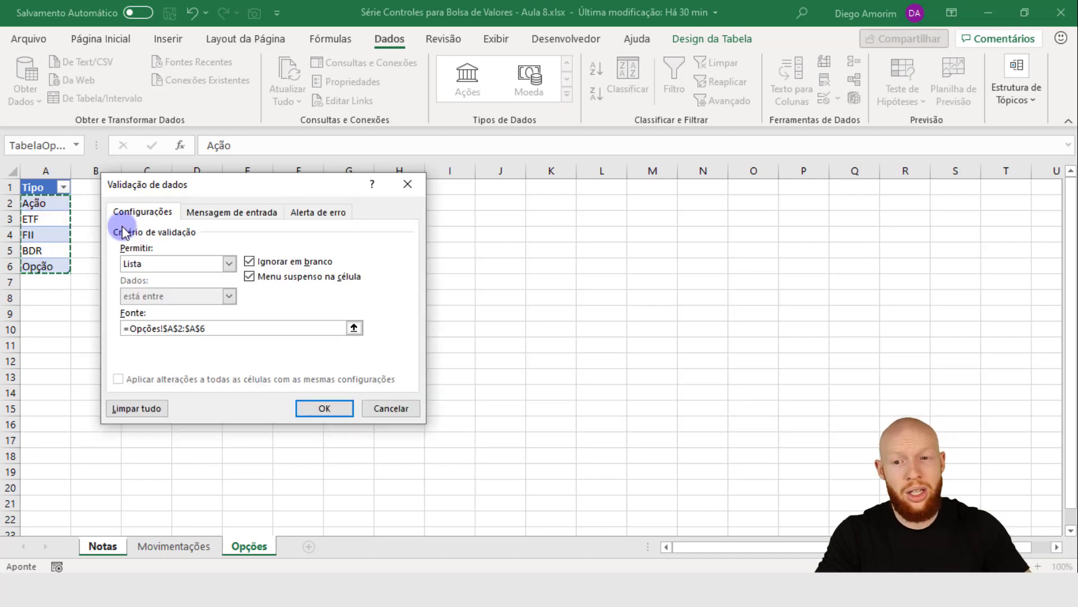
{"action": "left_click", "coordinate": [329, 405]}
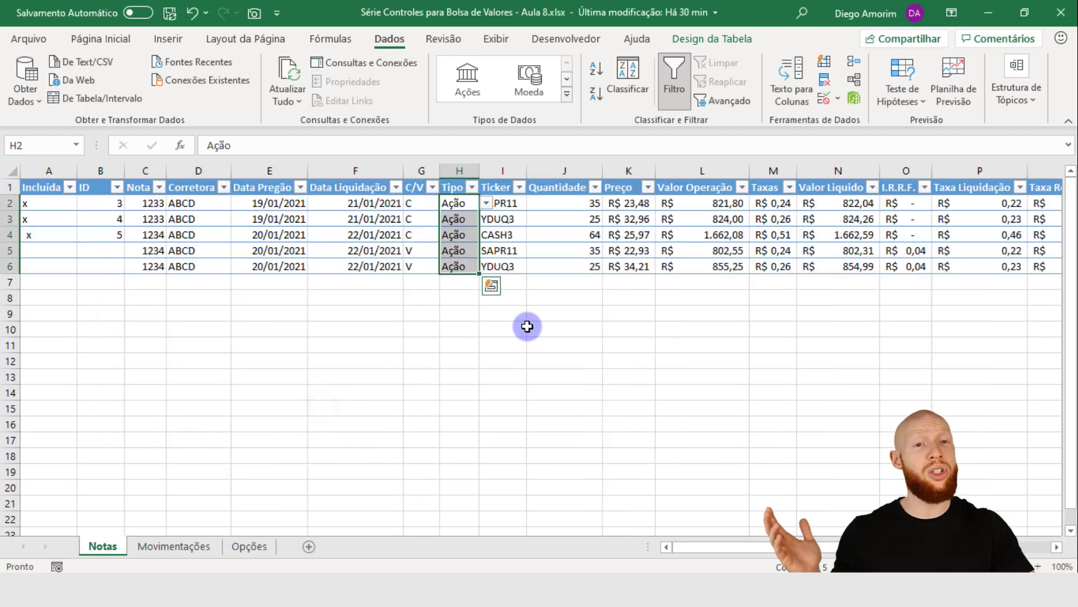
- Check the choices offered in the Tipo drop-down list of cell H2
{"action": "left_click", "coordinate": [456, 207]}
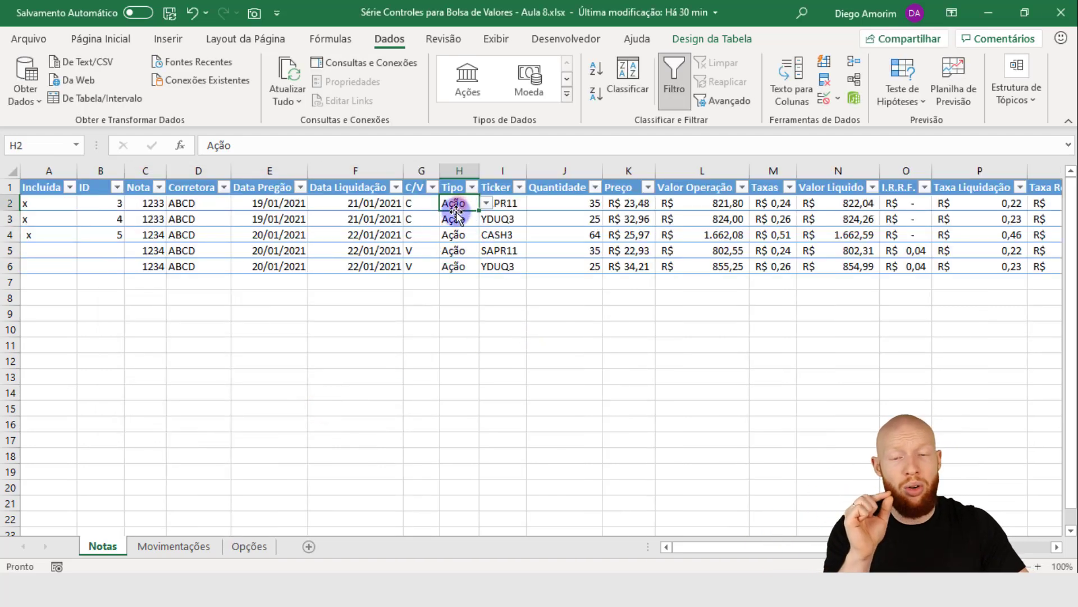
{"action": "left_click", "coordinate": [486, 205]}
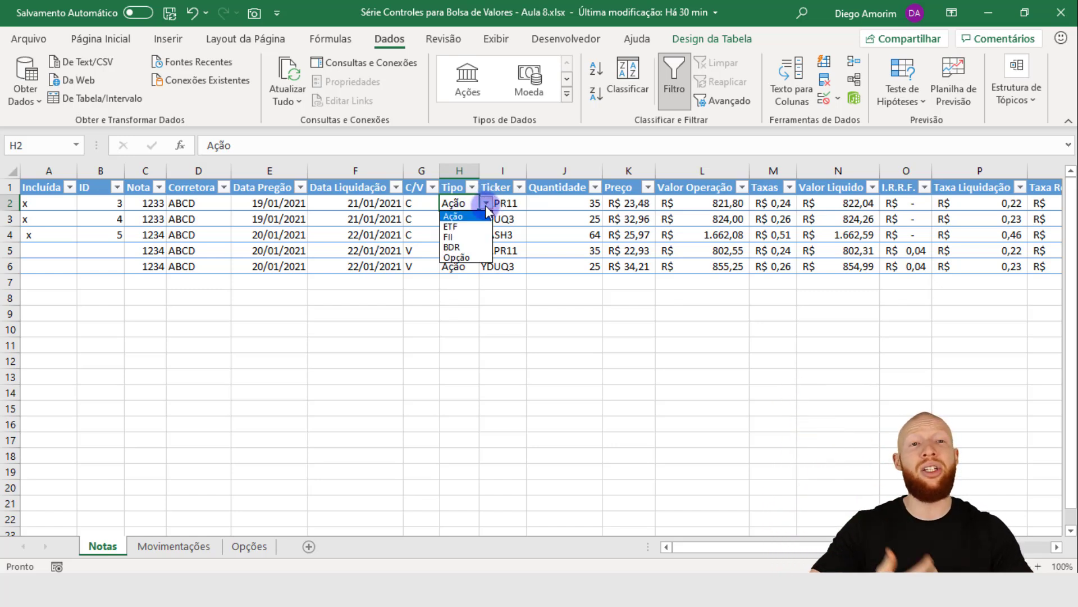
{"action": "left_click", "coordinate": [521, 275]}
- Test the Tipo validation in cell H6 with the unlisted entry Acao, keeping Ação in the cell
{"action": "left_click", "coordinate": [465, 273]}
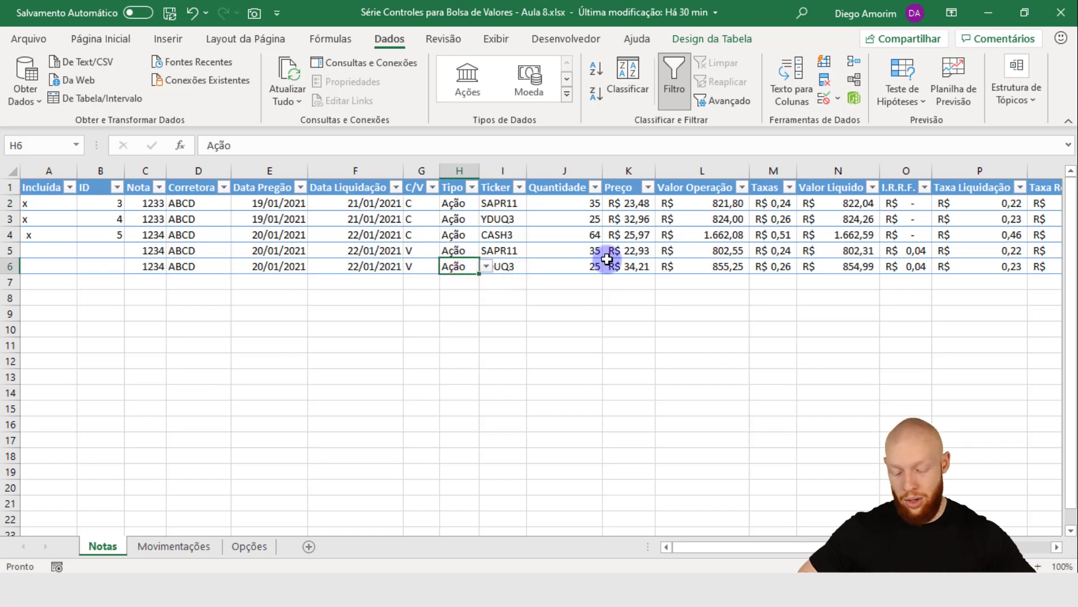
{"action": "type", "text": "Acao"}
{"action": "key", "text": "Return"}
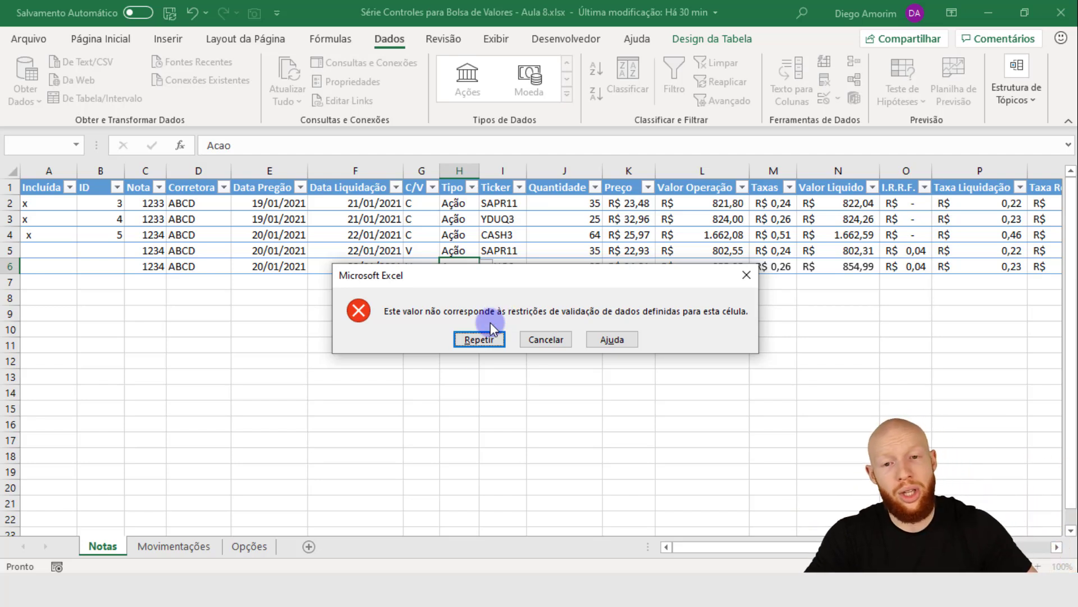
{"action": "left_click", "coordinate": [481, 339]}
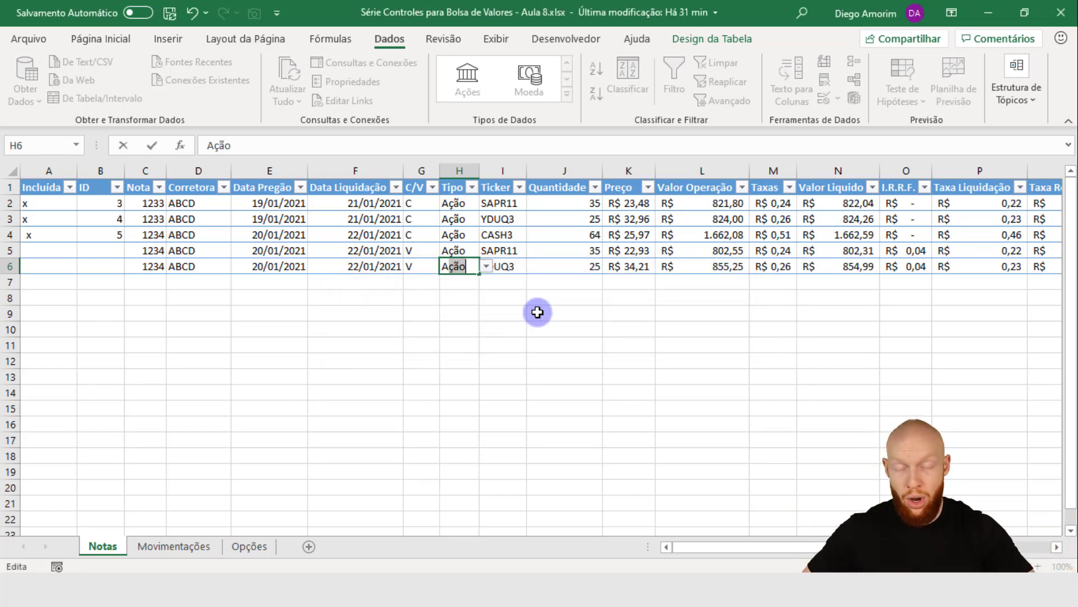
{"action": "key", "text": "Return"}
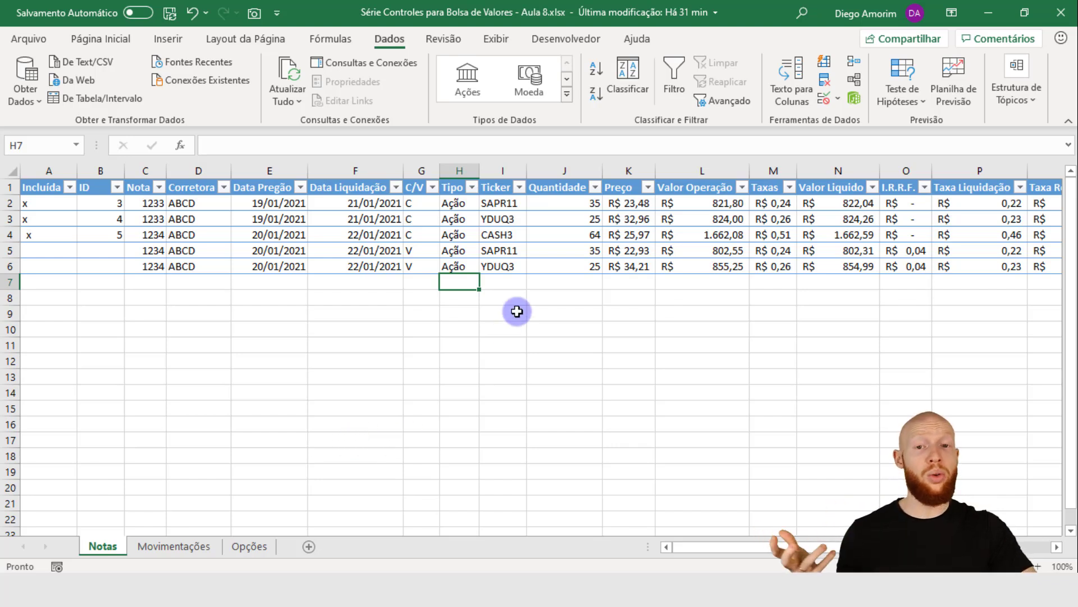
- Restrict the C/V cells G2:G6 with a list validation rule (Lista) that uses the codes C and V as its source
{"action": "left_click", "coordinate": [408, 207]}
{"action": "left_click_drag", "start_coordinate": [407, 213], "coordinate": [419, 264]}
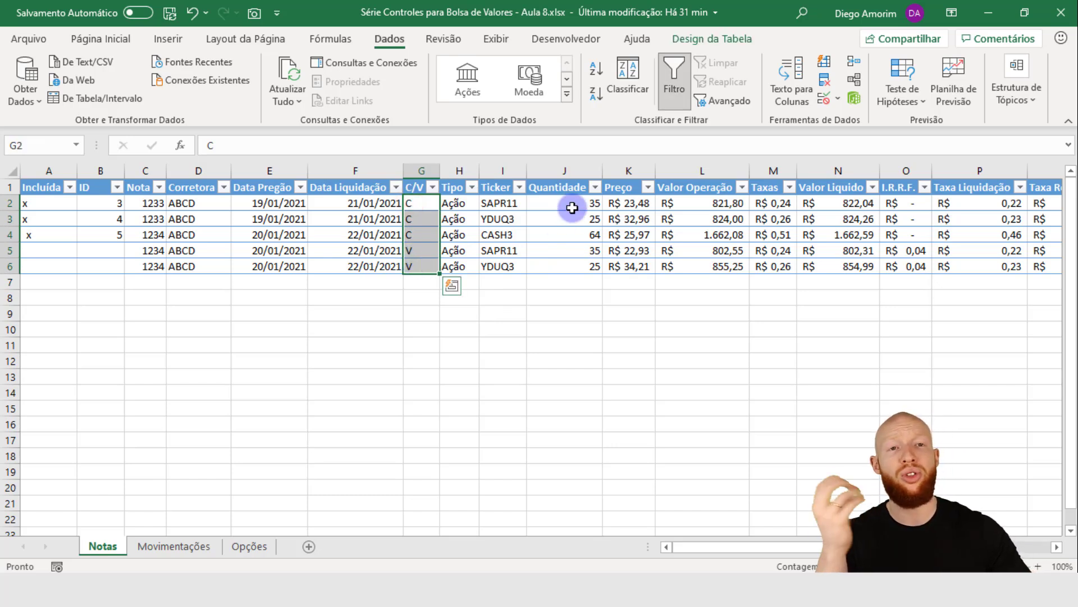
{"action": "left_click", "coordinate": [823, 101]}
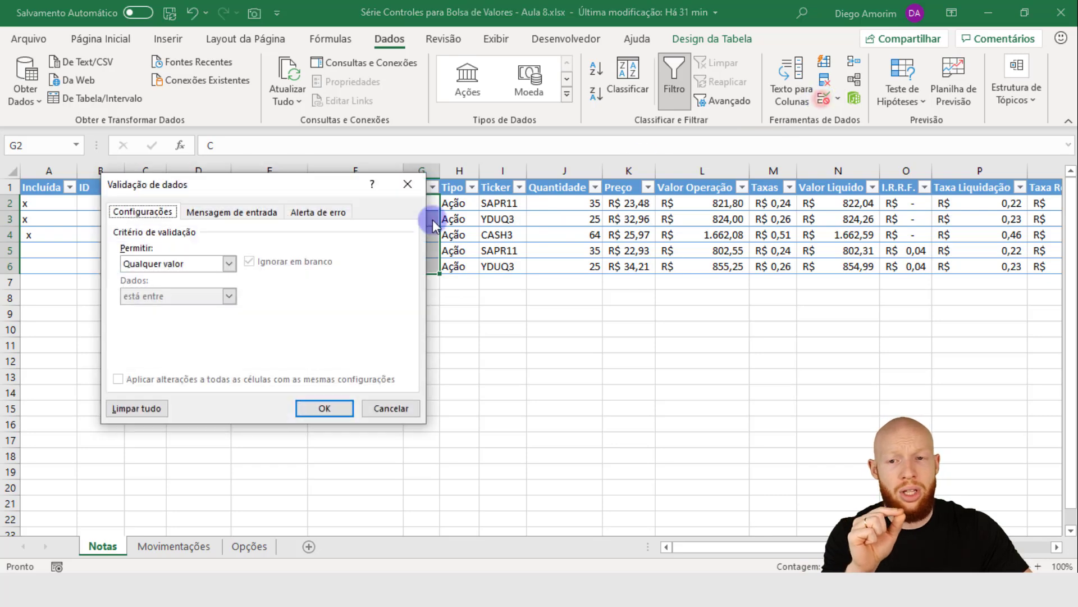
{"action": "left_click", "coordinate": [200, 263]}
{"action": "left_click", "coordinate": [183, 310]}
{"action": "left_click", "coordinate": [191, 327]}
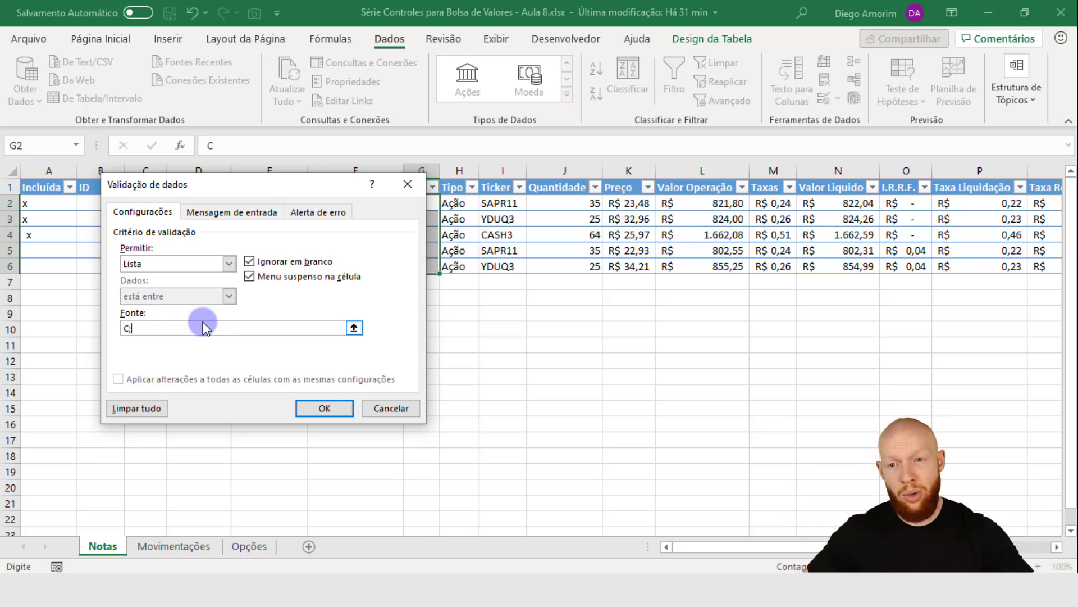
{"action": "left_click", "coordinate": [328, 407]}
- Check that the cells of the C/V and Tipo columns offer drop-down lists
{"action": "left_click", "coordinate": [447, 205]}
{"action": "left_click", "coordinate": [472, 206]}
{"action": "left_click", "coordinate": [417, 229]}
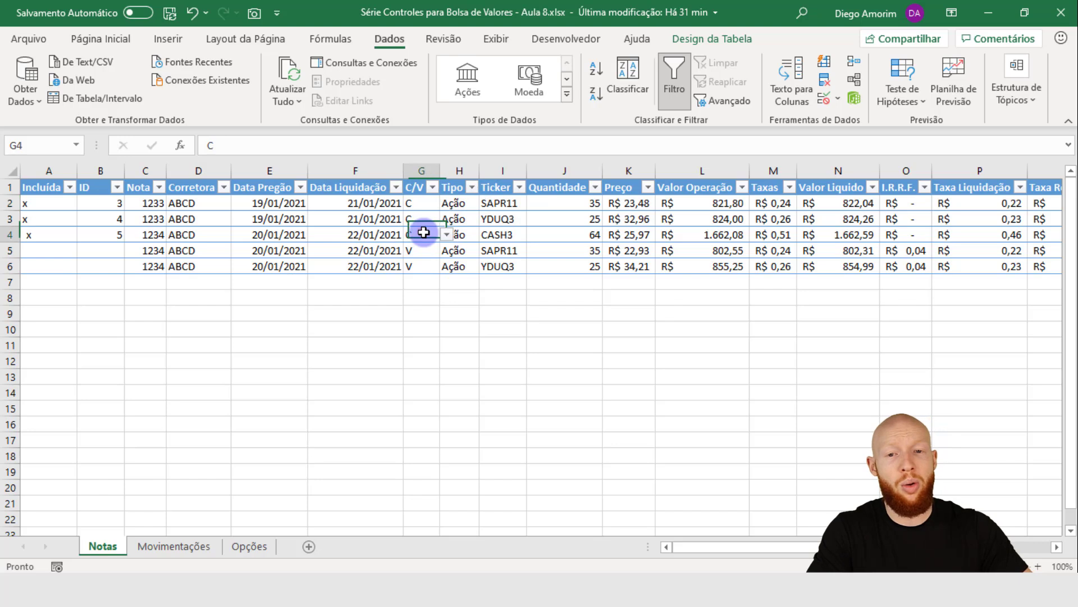
{"action": "left_click", "coordinate": [461, 224]}
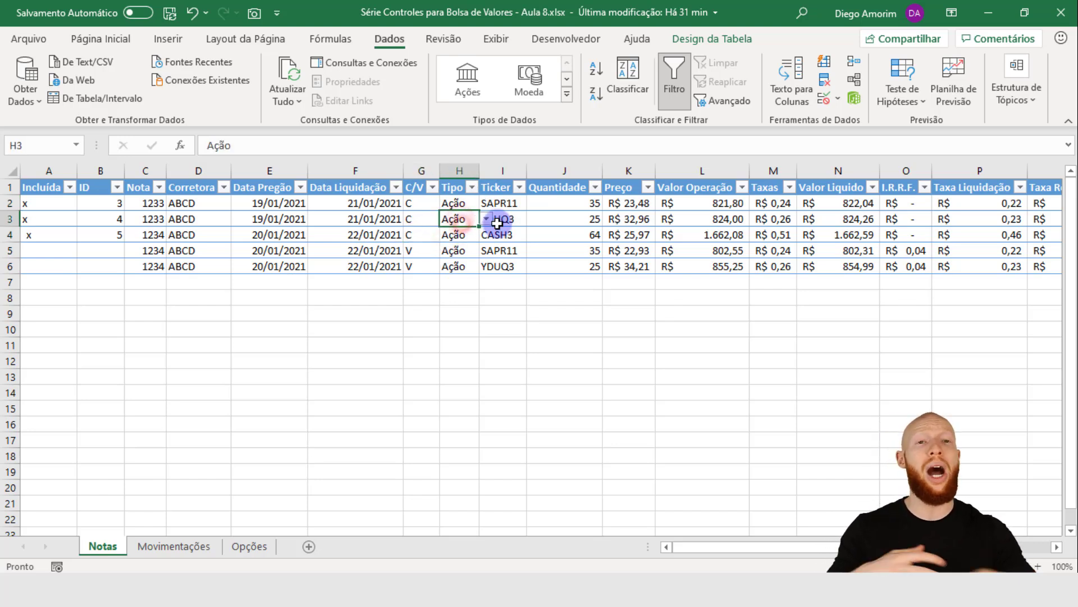
{"action": "left_click", "coordinate": [415, 221]}
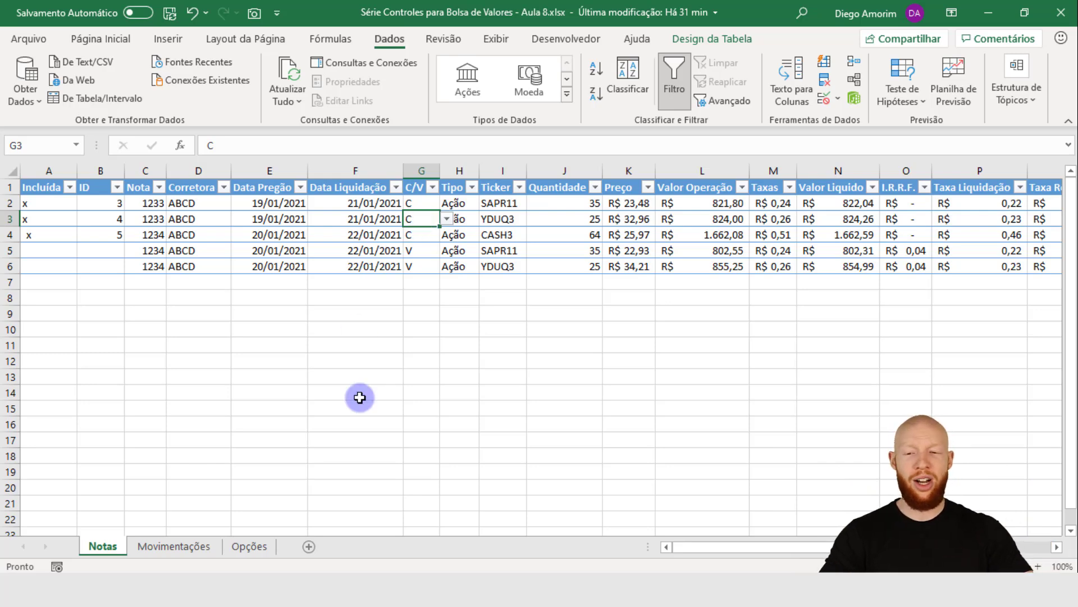
- Compare the SAPR11 purchase in row 2 of the Notas sheet with its matching entry in row 7 of the Movimentações sheet
{"action": "left_click", "coordinate": [181, 545]}
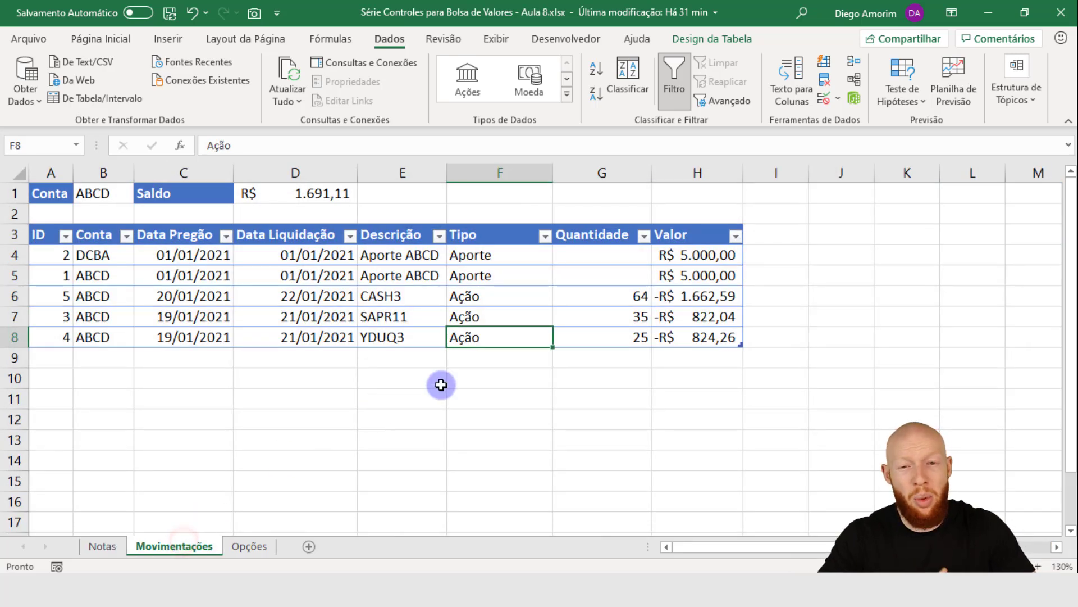
{"action": "left_click_drag", "start_coordinate": [39, 354], "coordinate": [716, 401]}
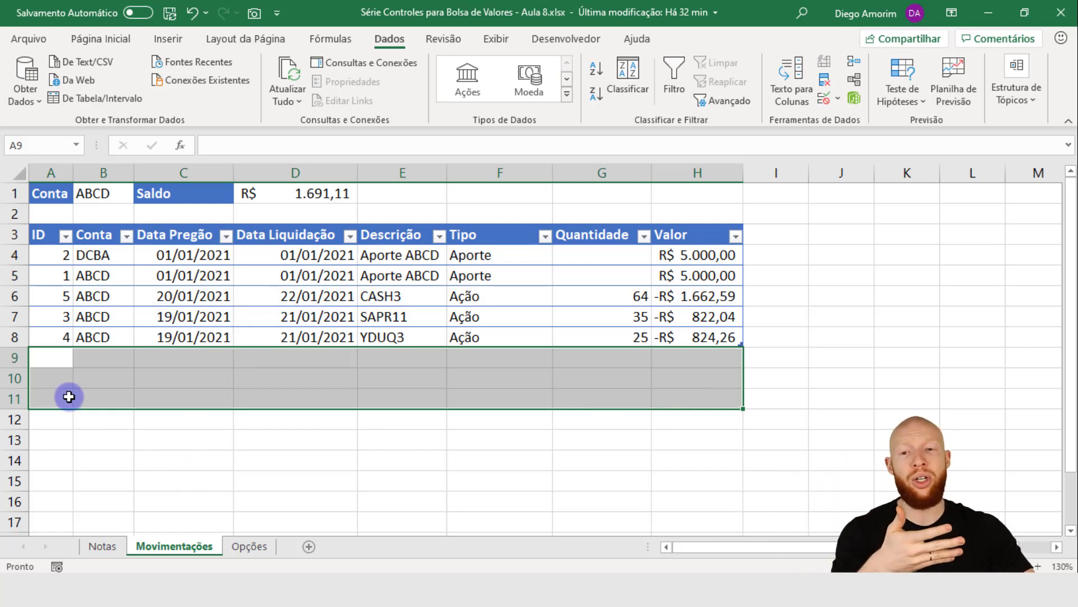
{"action": "left_click", "coordinate": [104, 546]}
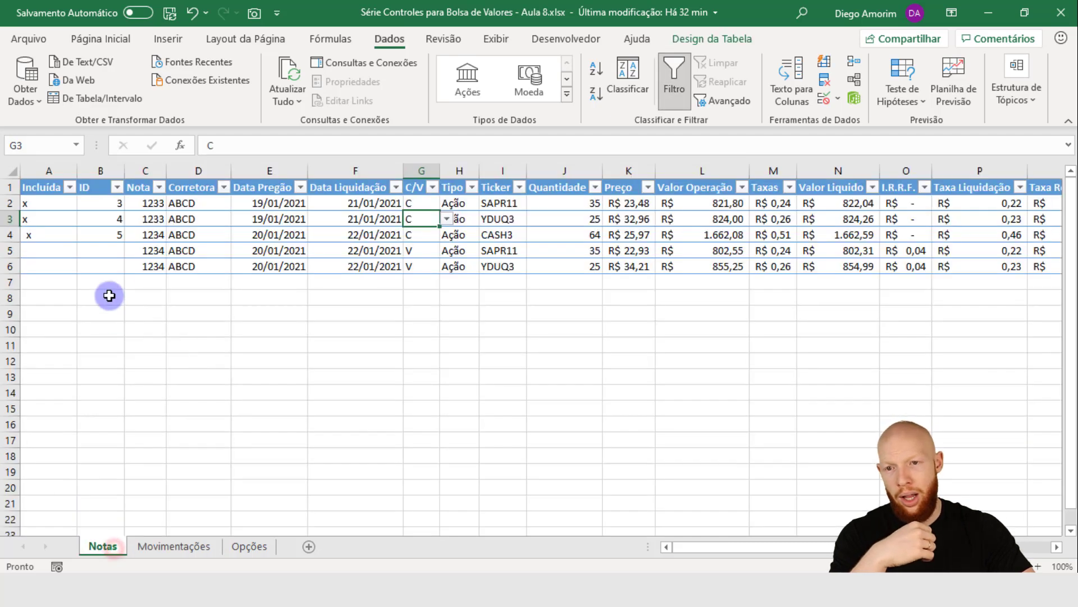
{"action": "left_click", "coordinate": [118, 203]}
{"action": "left_click_drag", "start_coordinate": [118, 203], "coordinate": [568, 212]}
{"action": "left_click", "coordinate": [174, 546]}
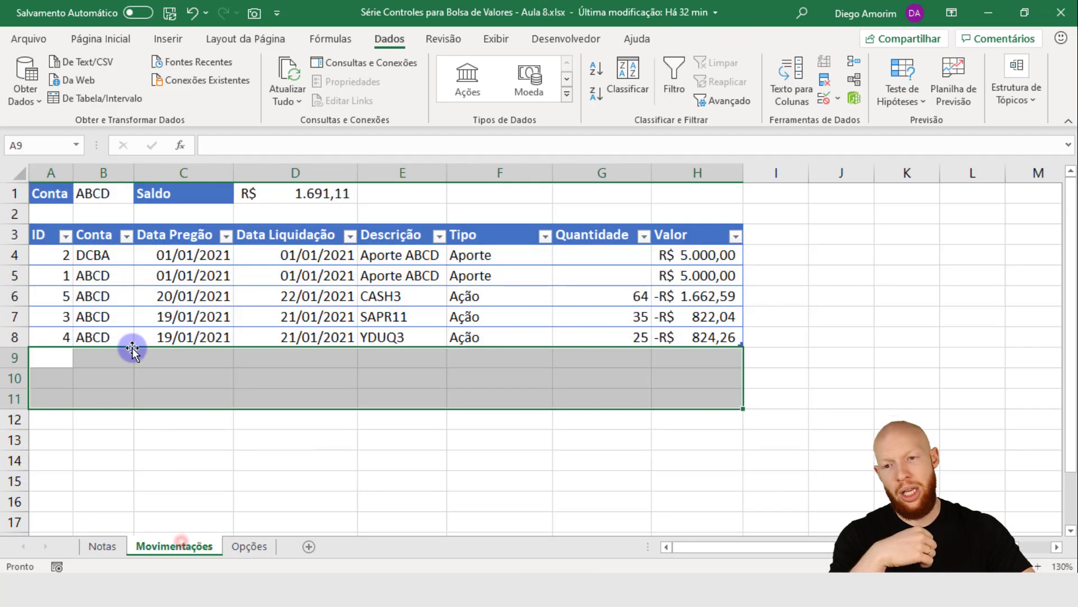
{"action": "left_click_drag", "start_coordinate": [60, 318], "coordinate": [663, 313]}
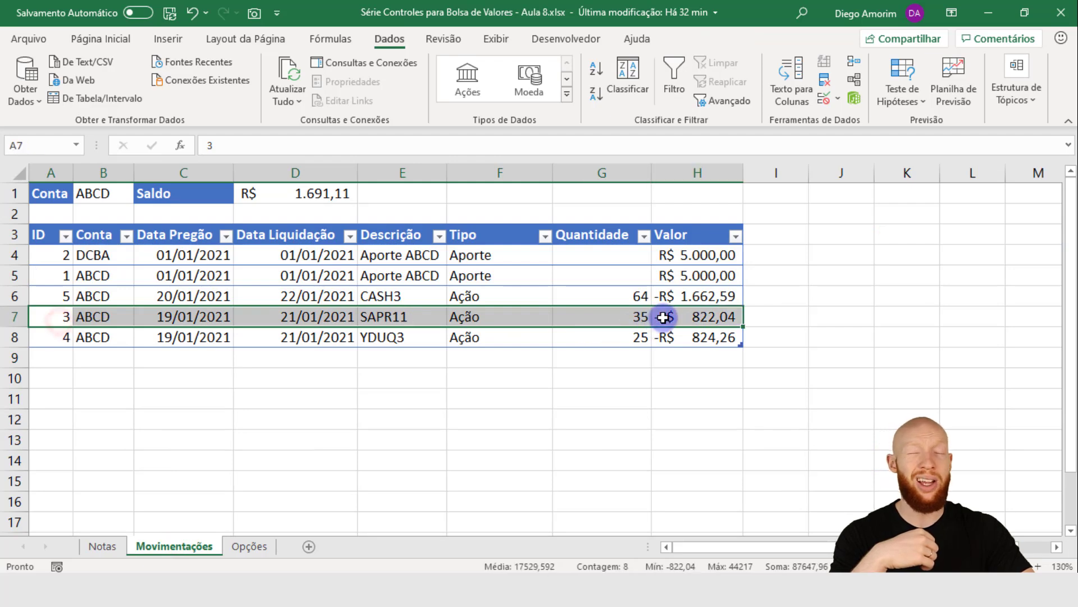
- Assign ID 6 to the SAPR11 sale in row 5 of the Notas sheet
{"action": "left_click", "coordinate": [85, 549]}
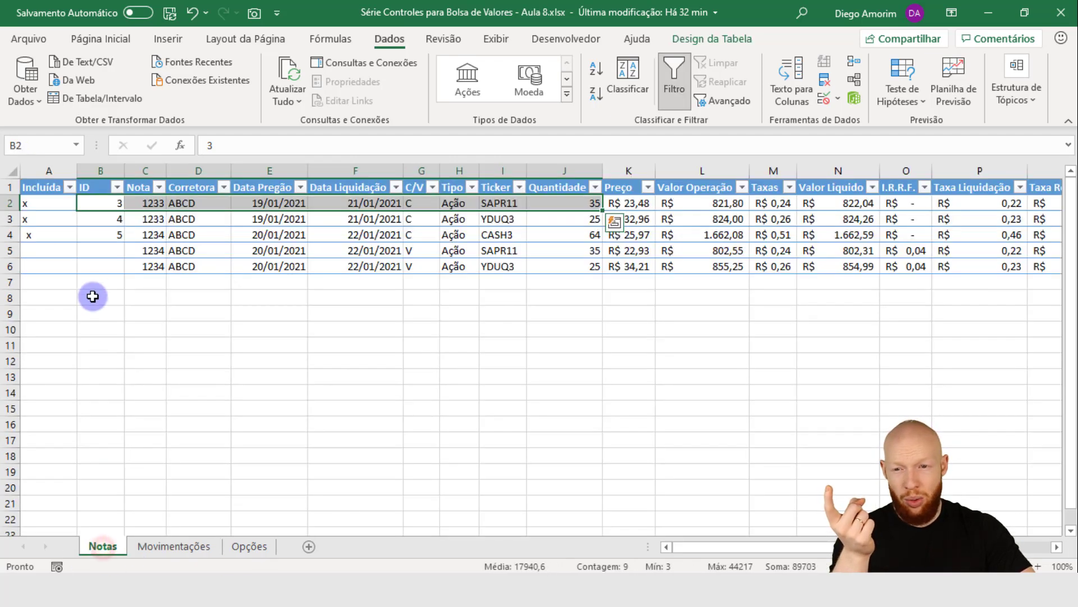
{"action": "left_click", "coordinate": [105, 250]}
{"action": "type", "text": "6"}
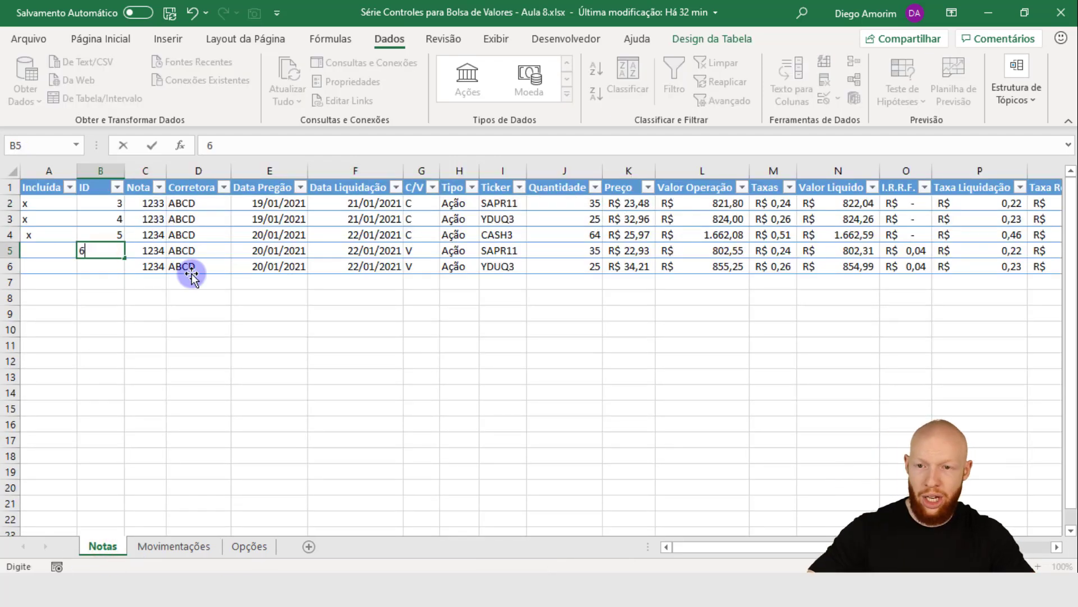
{"action": "left_click", "coordinate": [229, 252]}
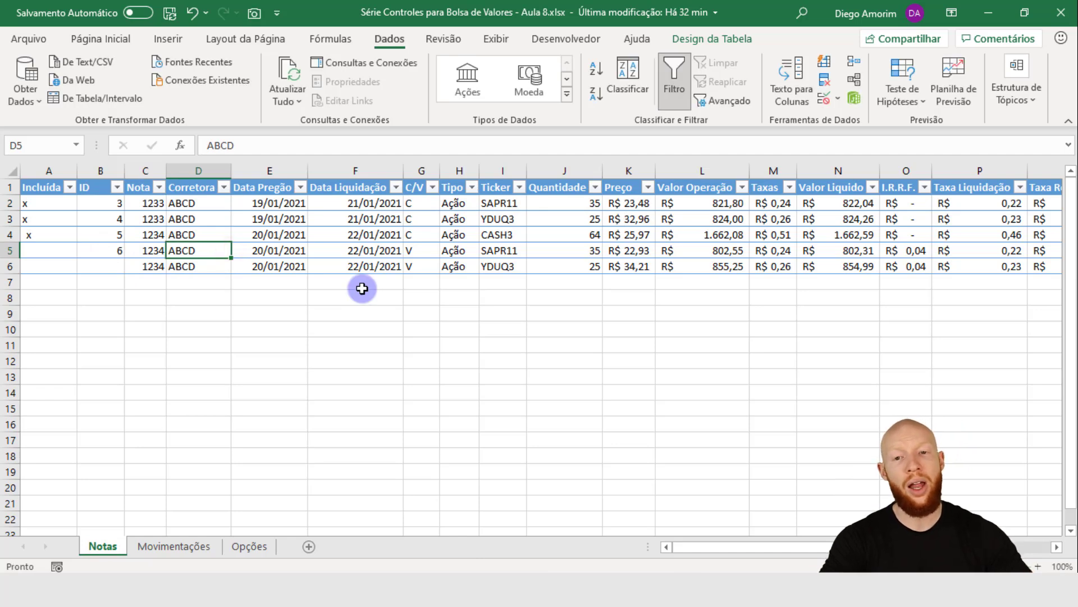
{"action": "left_click", "coordinate": [413, 242]}
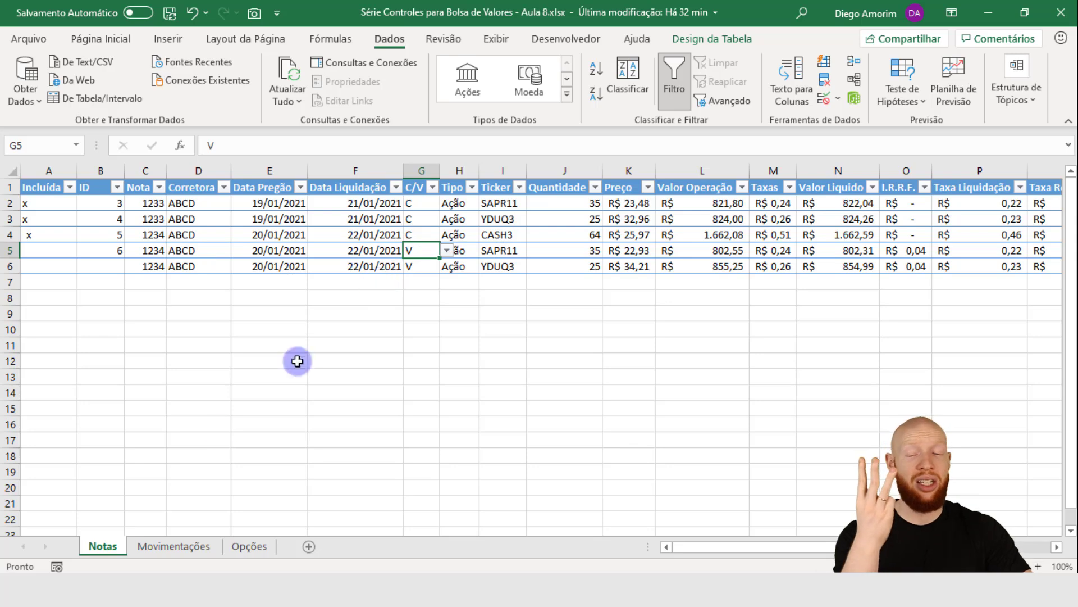
- Add three rows to the Movimentações table by entering ID 6 in cells A9, A10 and A11
{"action": "left_click", "coordinate": [174, 546]}
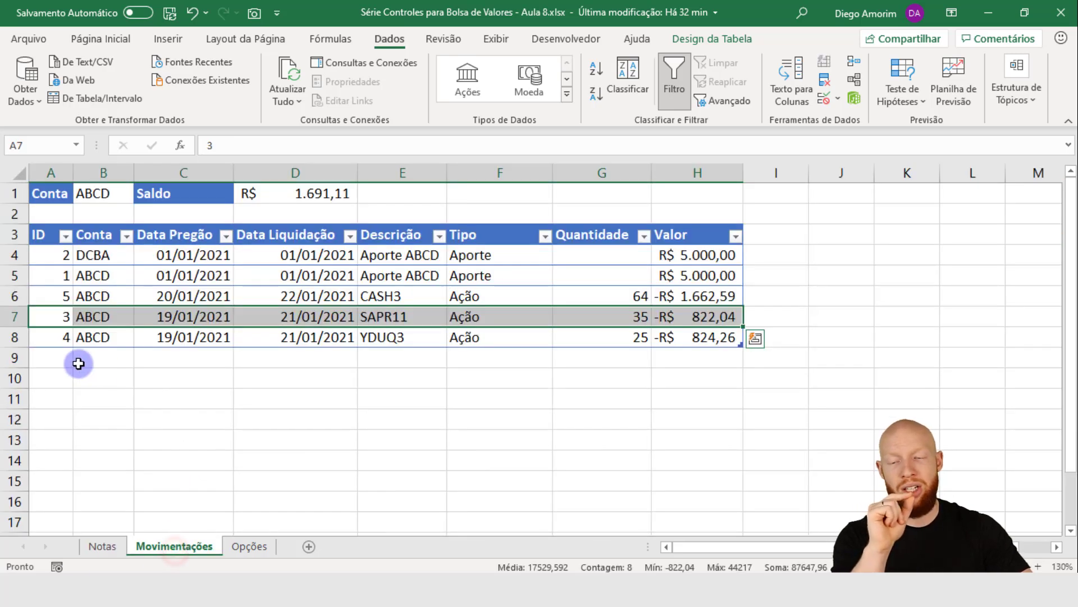
{"action": "left_click", "coordinate": [48, 362]}
{"action": "type", "text": "6"}
{"action": "key", "text": "Return"}
{"action": "type", "text": "6"}
{"action": "key", "text": "Return"}
{"action": "type", "text": "6"}
{"action": "key", "text": "Return"}
- Fill the Conta value ABCD down from row 8 into cells B9:B11
{"action": "key", "text": "Up"}
{"action": "key", "text": "Right"}
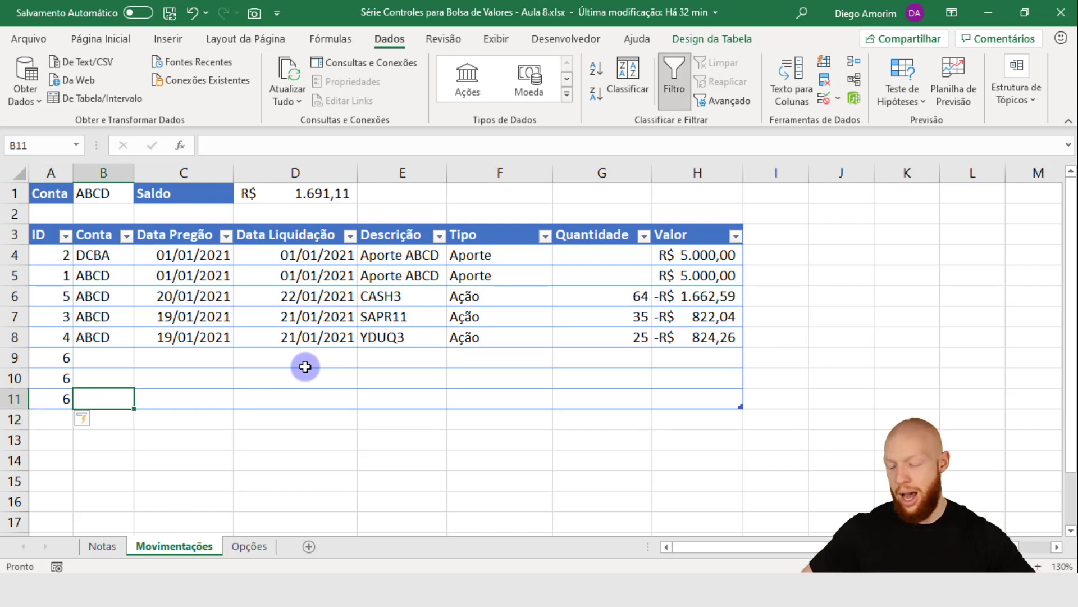
{"action": "key", "text": "shift+Up"}
{"action": "key", "text": "shift+Up"}
{"action": "key", "text": "shift+Up"}
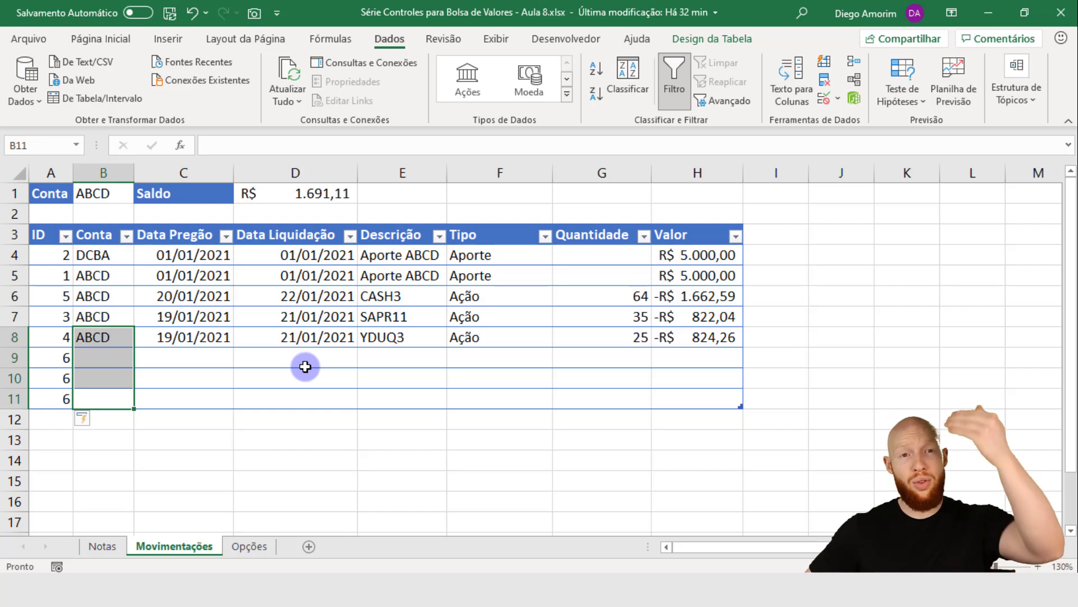
{"action": "key", "text": "ctrl+d"}
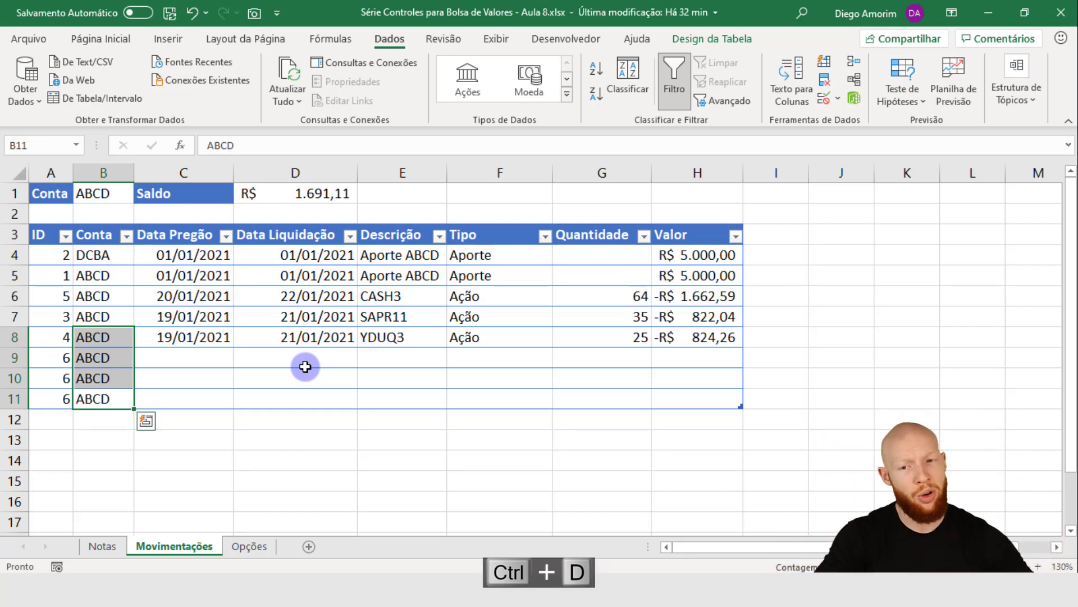
- Look up the SAPR11 sale's dates on the Notas sheet and enter Data Pregão 20/01/2021 and Data Liquidação 22/01/2021 in Movimentações row 9
{"action": "key", "text": "Right"}
{"action": "key", "text": "Up"}
{"action": "key", "text": "Up"}
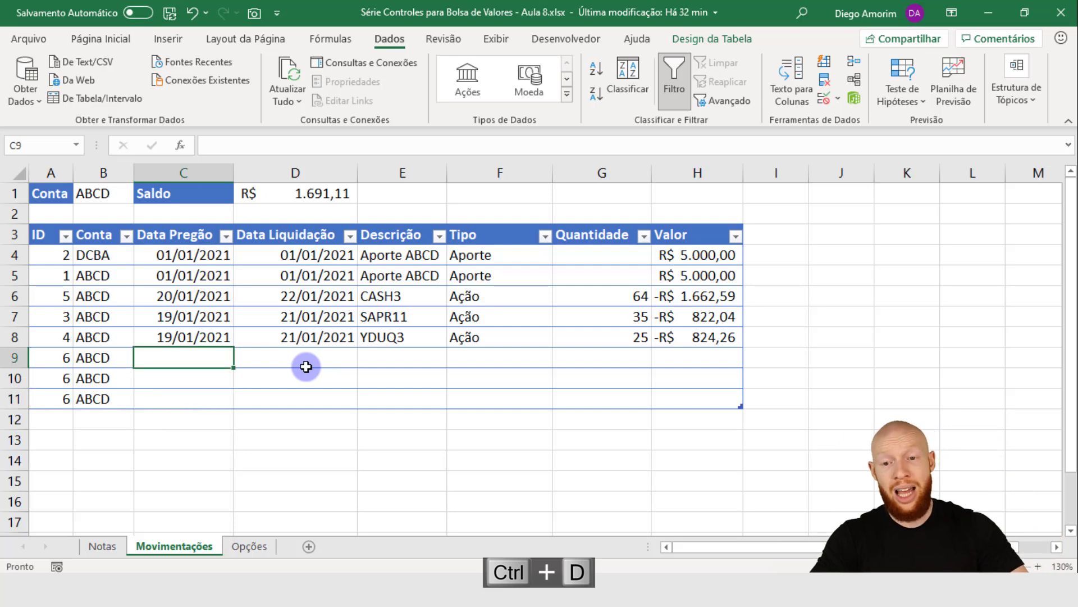
{"action": "left_click", "coordinate": [112, 545]}
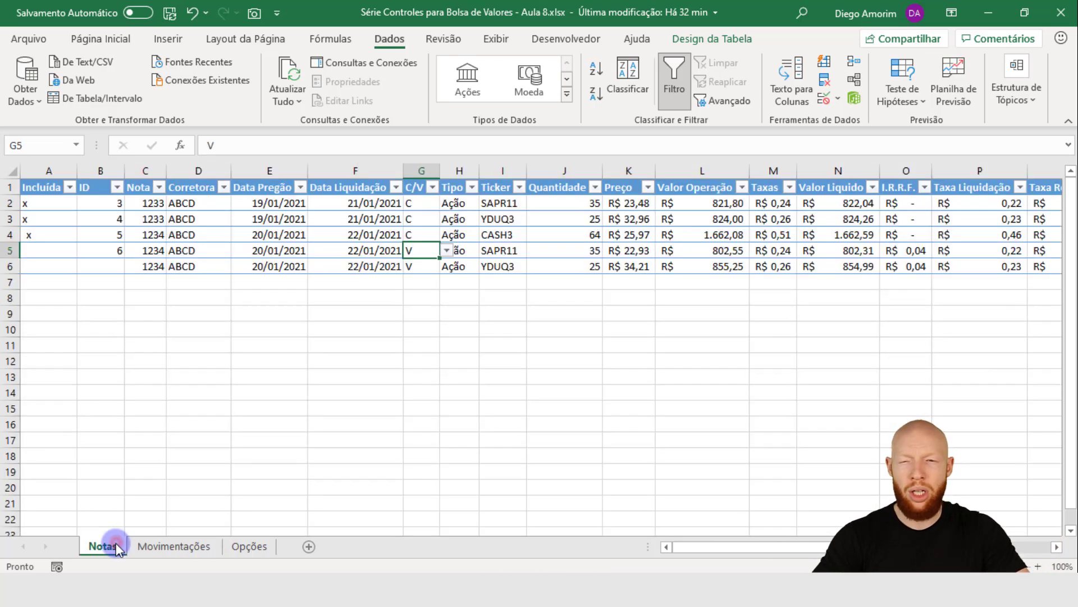
{"action": "left_click", "coordinate": [284, 254]}
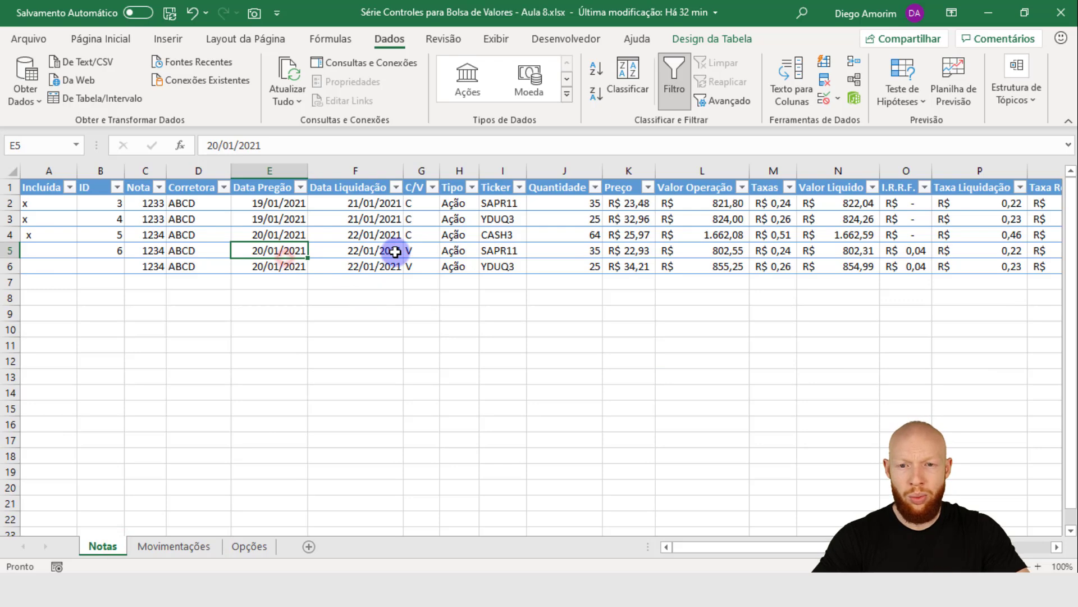
{"action": "left_click", "coordinate": [174, 546]}
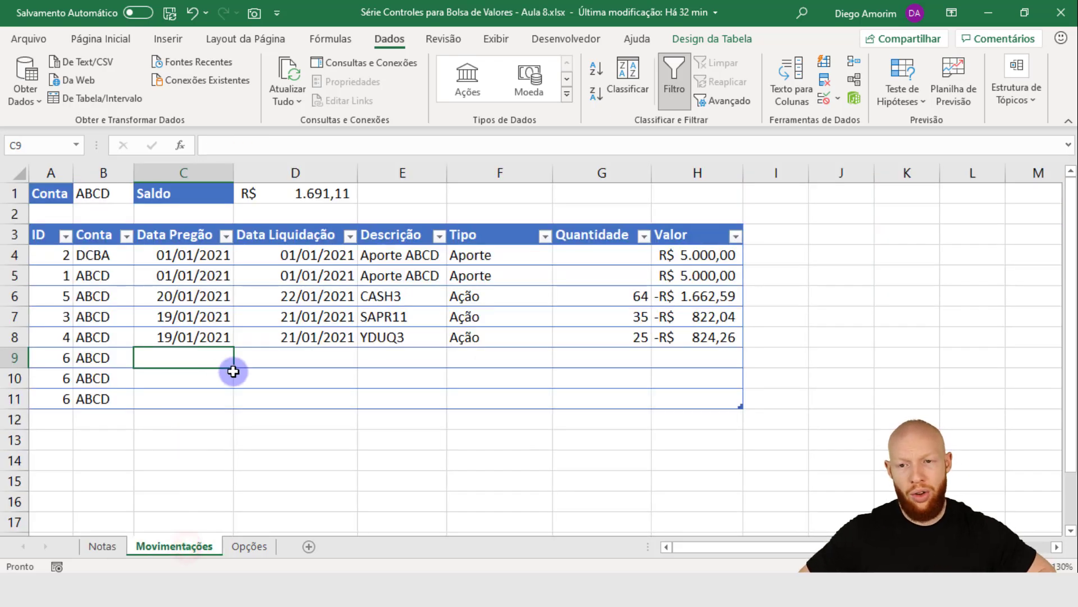
{"action": "type", "text": "20/01/2021"}
{"action": "key", "text": "Tab"}
{"action": "type", "text": "22"}
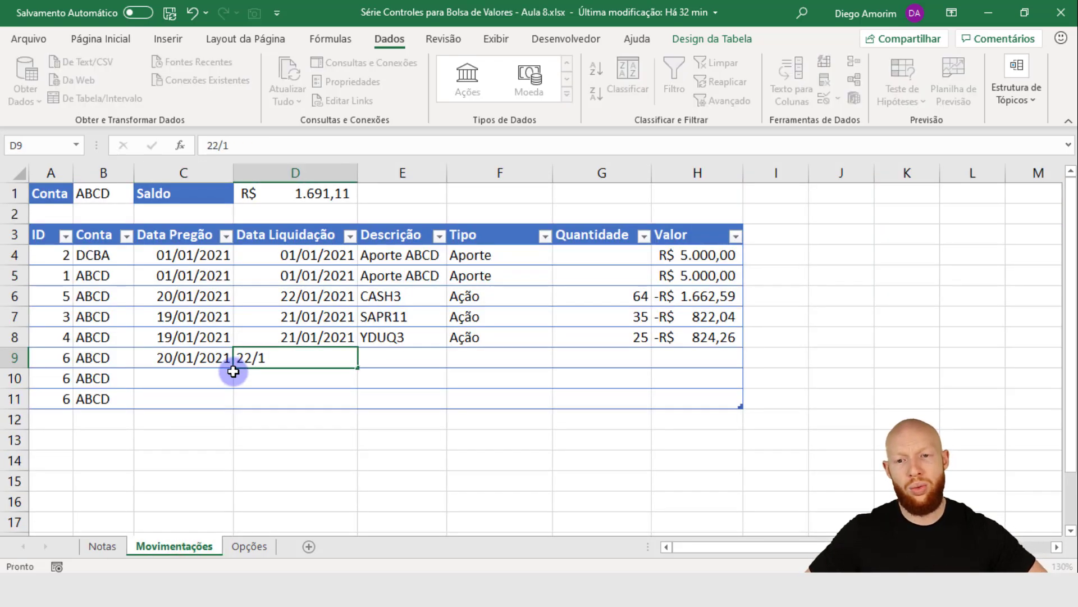
- Fill the Data Pregão and Data Liquidação values of row 9 down into rows 10 and 11
{"action": "key", "text": "Left"}
{"action": "key", "text": "shift+Down"}
{"action": "key", "text": "shift+Down"}
{"action": "key", "text": "shift+Right"}
{"action": "key", "text": "ctrl+d"}
{"action": "key", "text": "Right"}
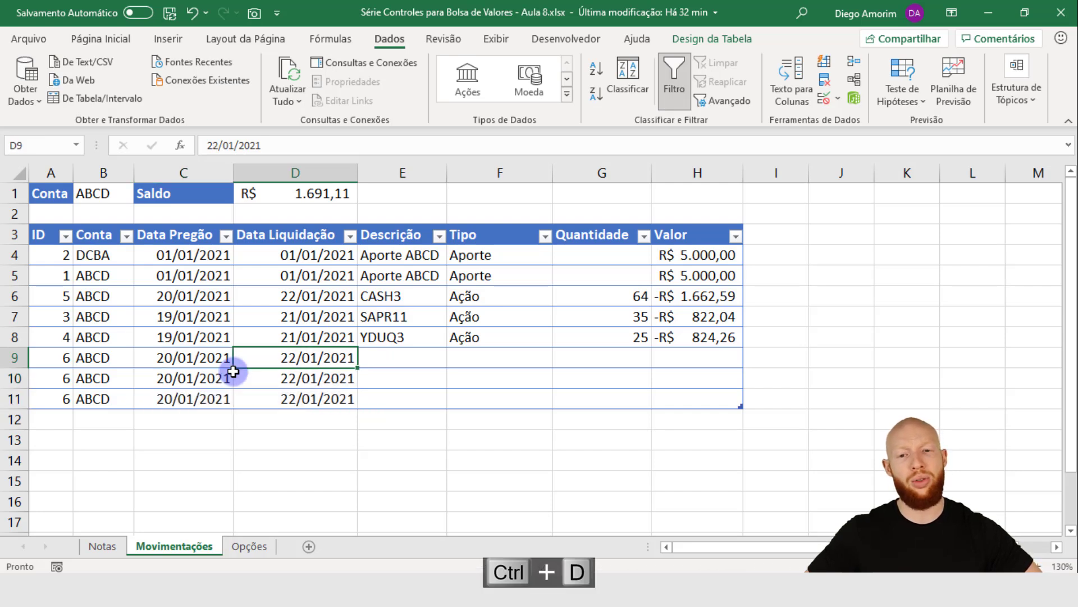
- Enter SAPR11 as the Descrição in E9 and copy it down into E10 and E11
{"action": "key", "text": "Right"}
{"action": "type", "text": "sap"}
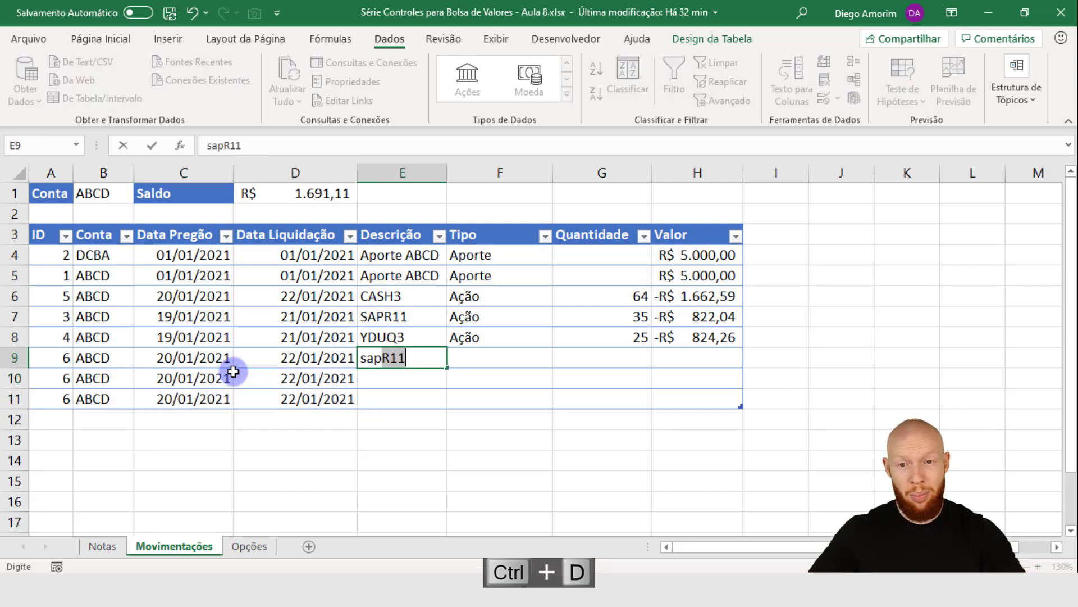
{"action": "key", "text": "Right"}
{"action": "key", "text": "Left"}
{"action": "key", "text": "Down"}
{"action": "key", "text": "ctrl+d"}
{"action": "key", "text": "Down"}
{"action": "key", "text": "ctrl+d"}
{"action": "key", "text": "Up"}
{"action": "key", "text": "Up"}
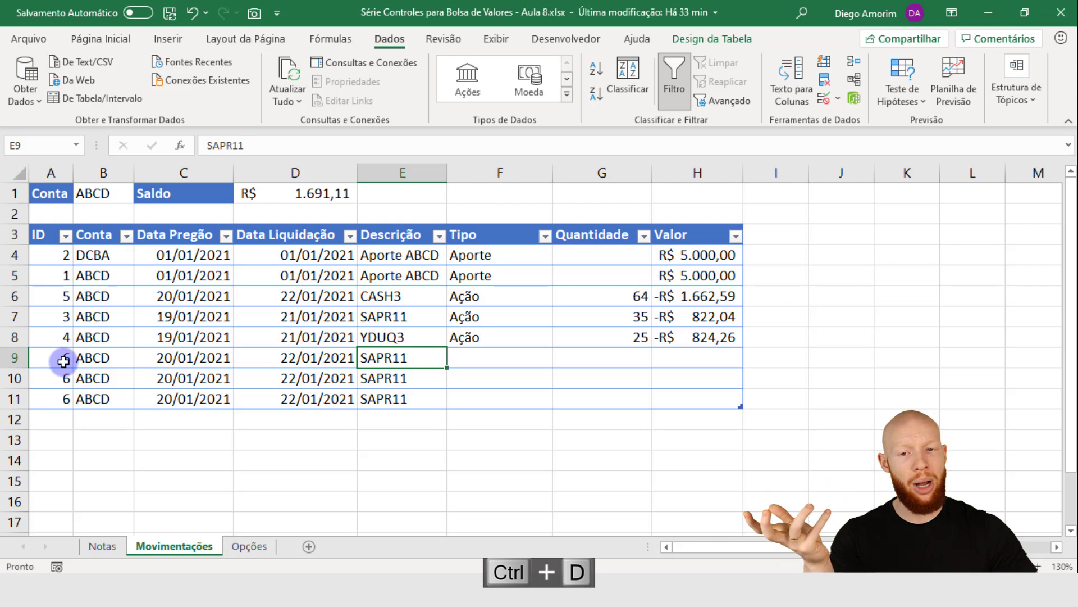
- Examine the Tipo, Quantidade and Valor cells of the existing SAPR11 purchase in row 7
{"action": "left_click", "coordinate": [502, 350]}
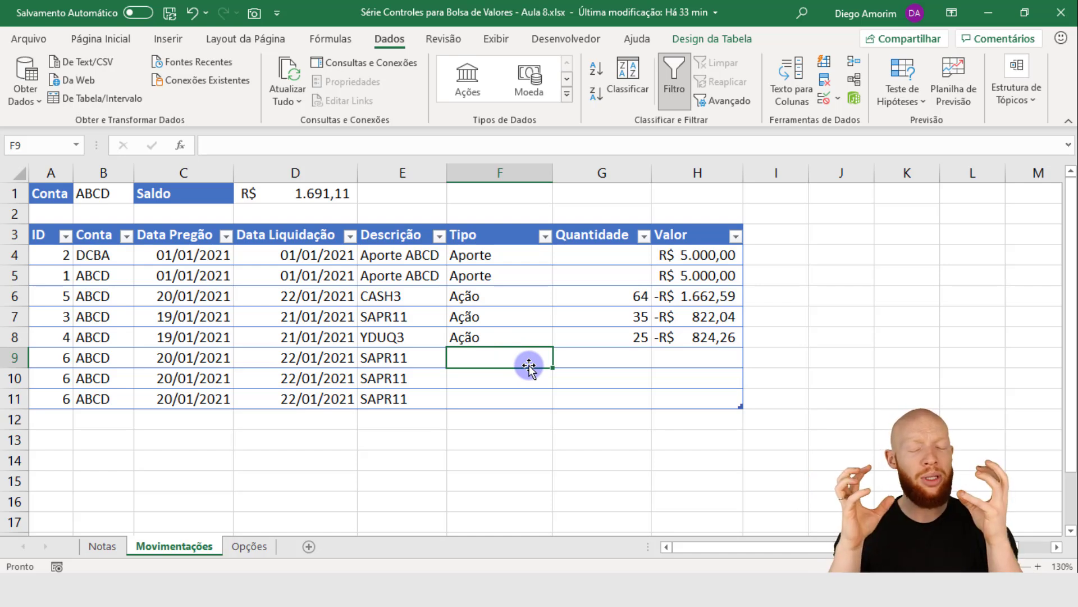
{"action": "left_click", "coordinate": [476, 317]}
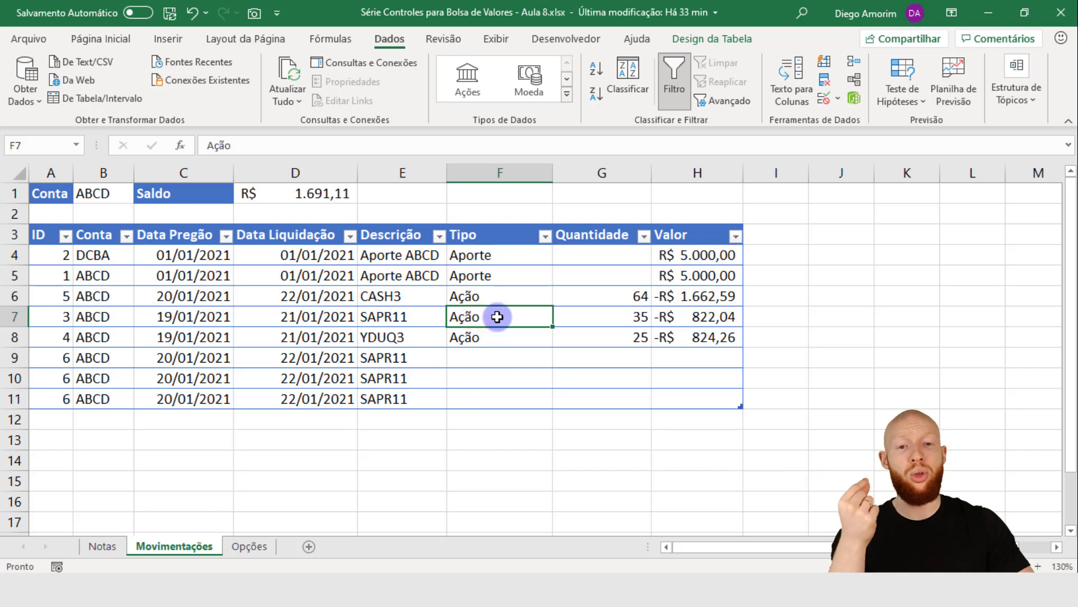
{"action": "left_click", "coordinate": [635, 317]}
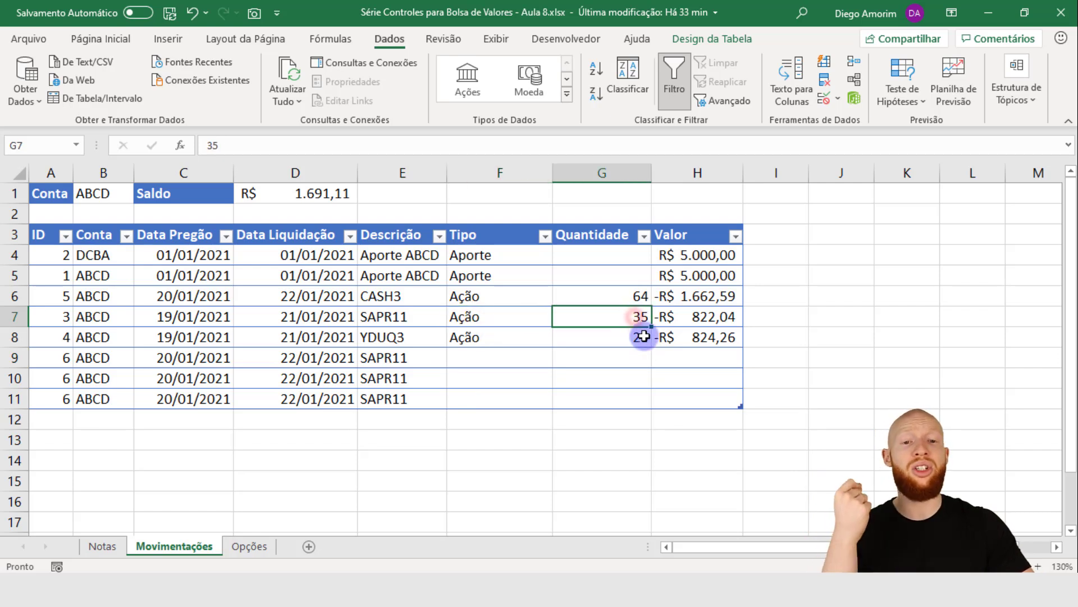
{"action": "left_click", "coordinate": [688, 319]}
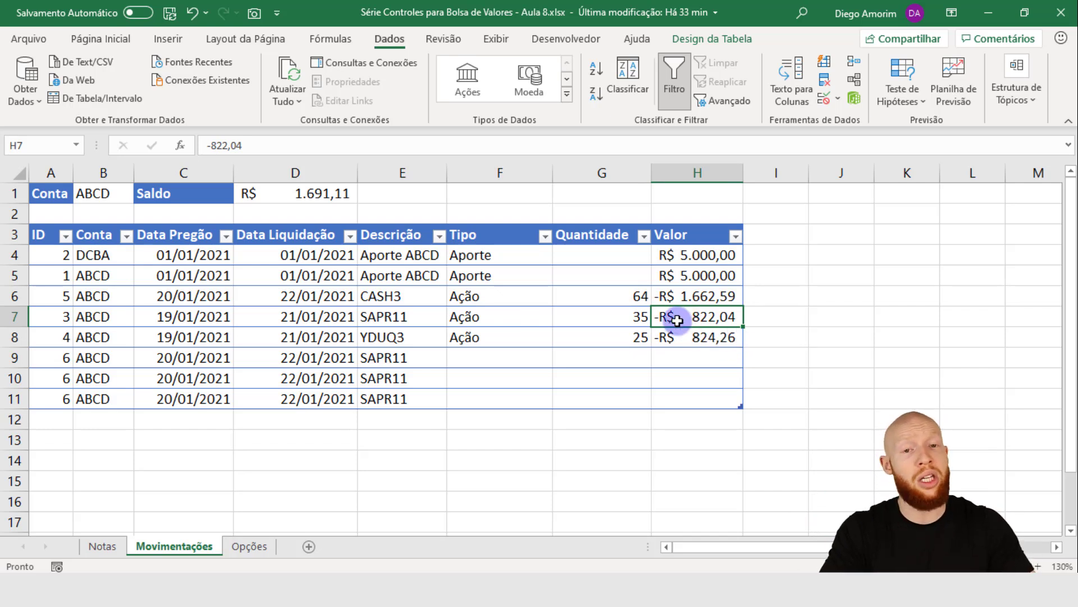
- Enter Ação as the Tipo of the first SAPR11 sale row, in F9
{"action": "left_click", "coordinate": [524, 356]}
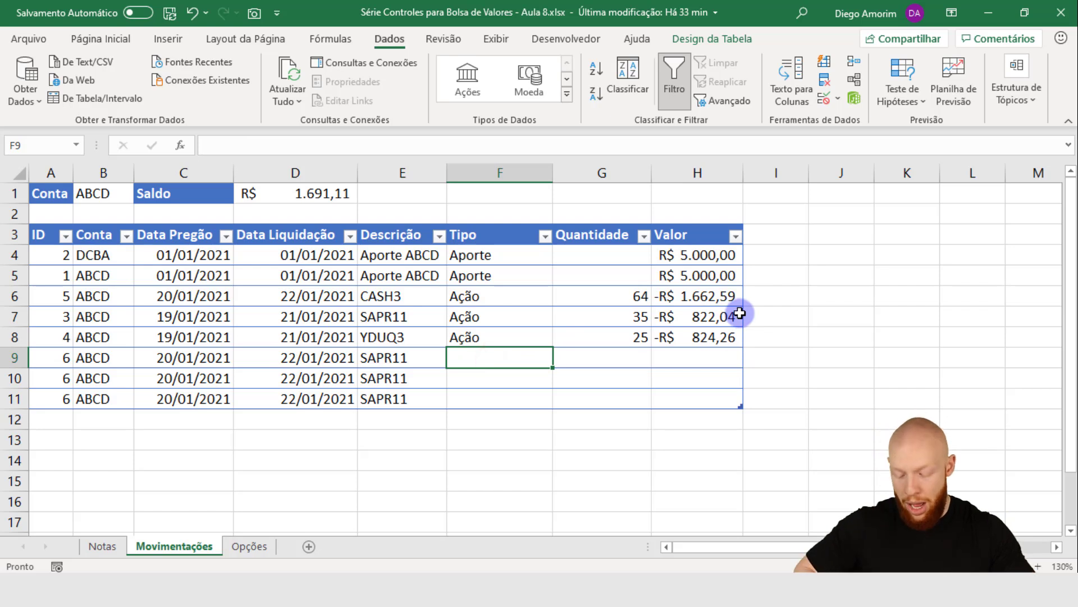
{"action": "type", "text": "Ação"}
{"action": "key", "text": "Tab"}
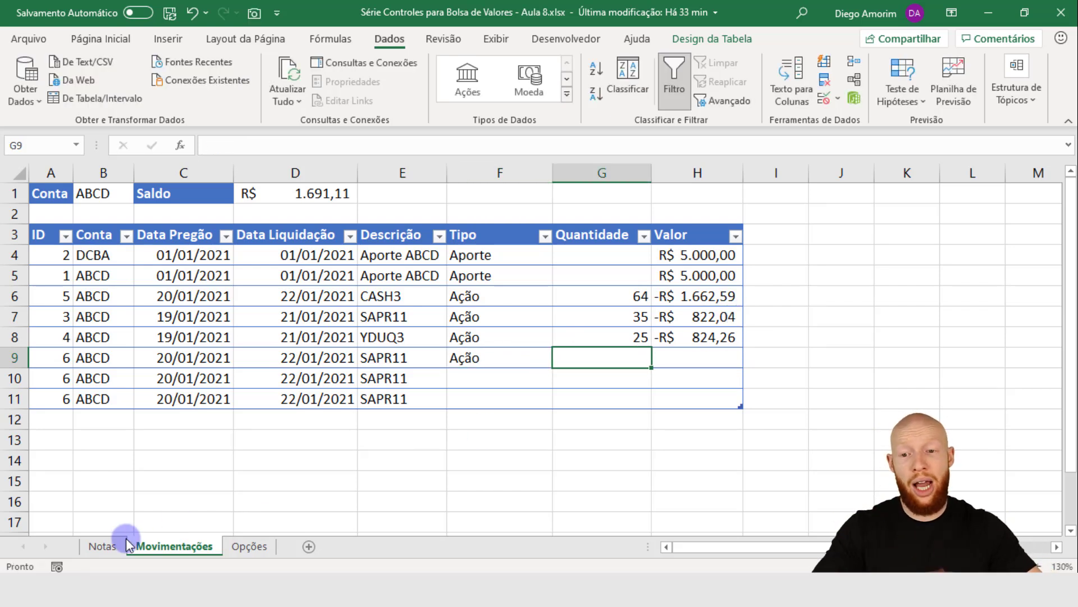
- Look up the SAPR11 sale's quantity on the Notas sheet and enter -35 as the Quantidade in row 9 of Movimentações
{"action": "left_click", "coordinate": [110, 544]}
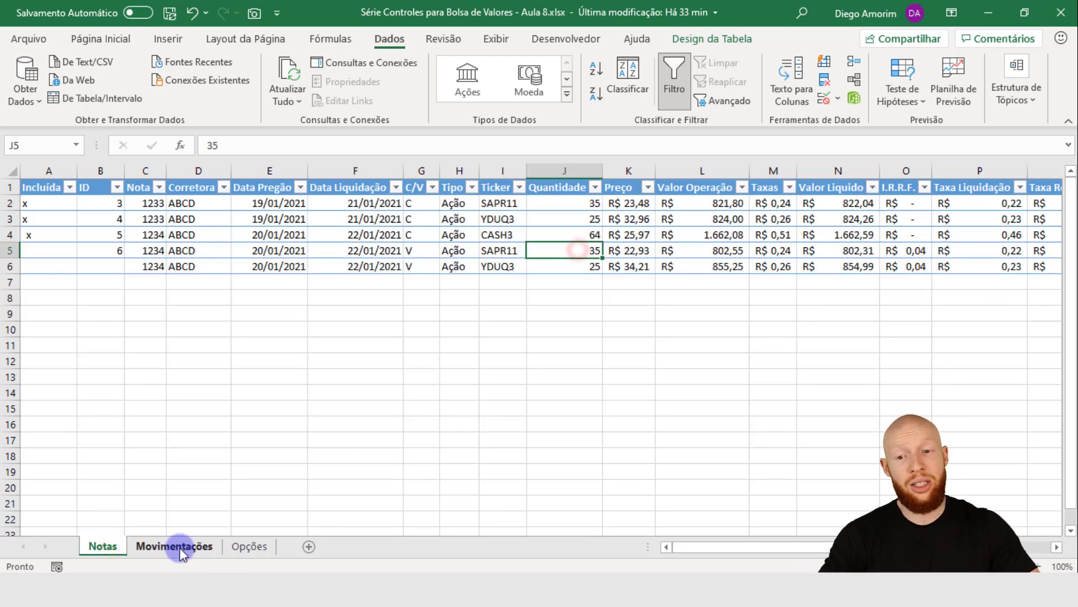
{"action": "left_click", "coordinate": [177, 547]}
{"action": "type", "text": "35"}
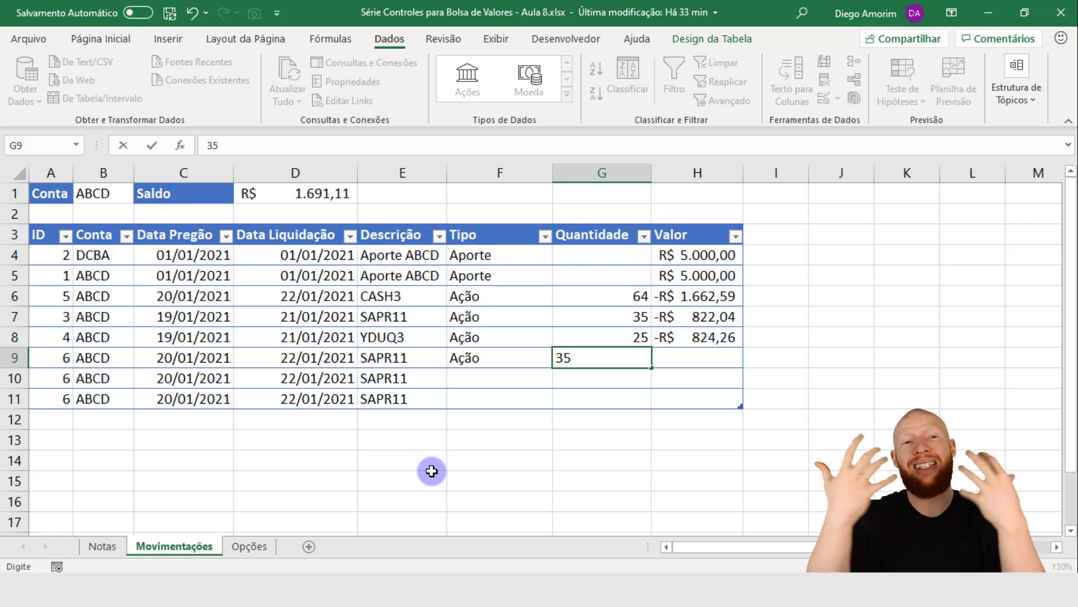
{"action": "left_click", "coordinate": [555, 359]}
{"action": "type", "text": "-"}
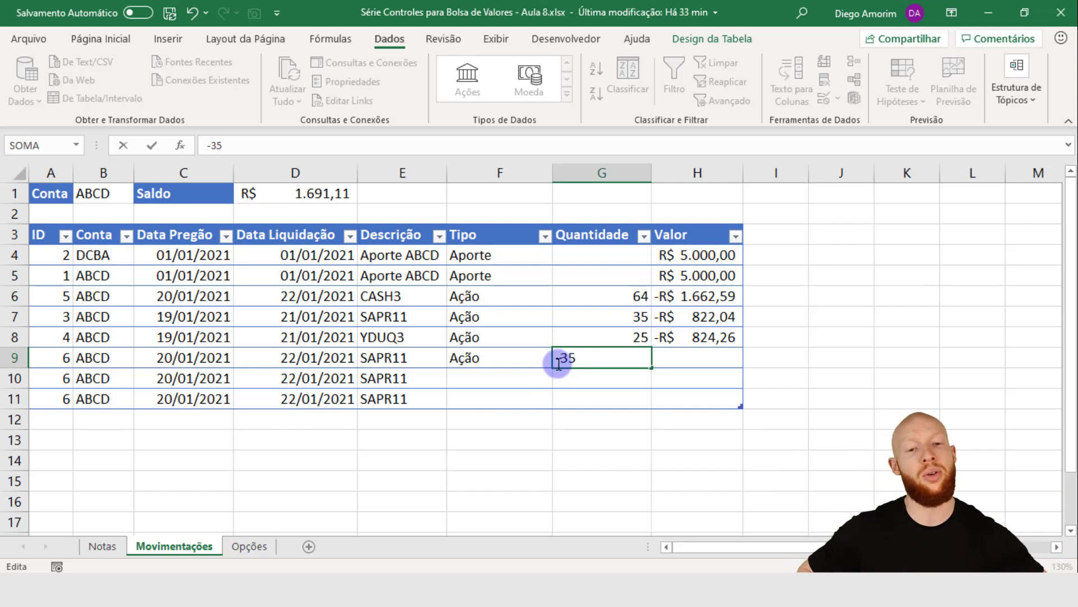
{"action": "key", "text": "Tab"}
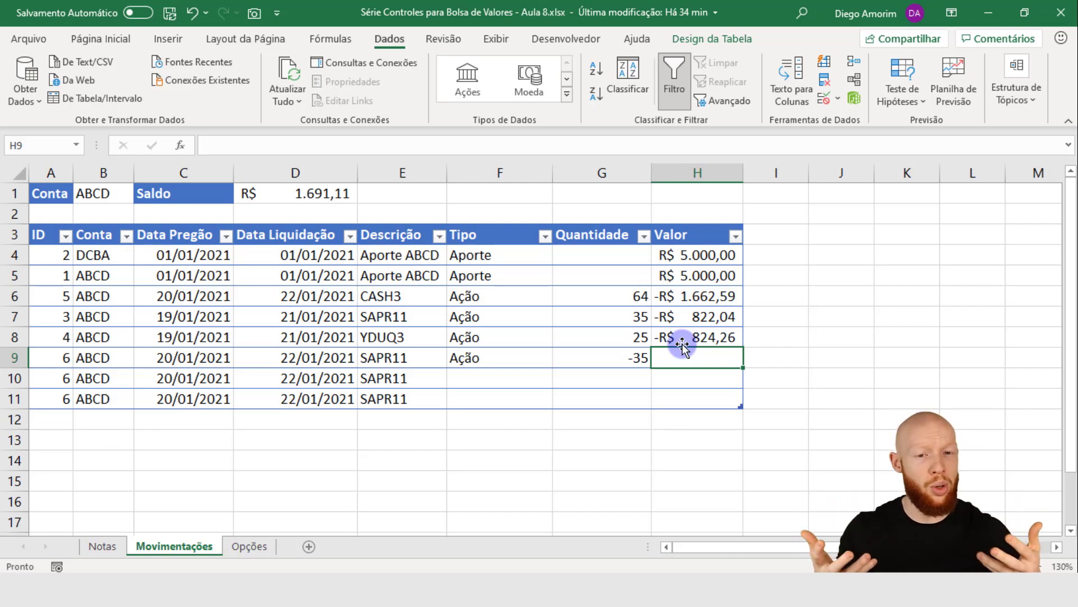
- Examine the SAPR11 purchase's Quantidade and Valor in Movimentações, plus its Valor Líquido, Valor Operação and the sale's Quantidade on Notas
{"action": "left_click", "coordinate": [455, 359]}
{"action": "left_click", "coordinate": [639, 317]}
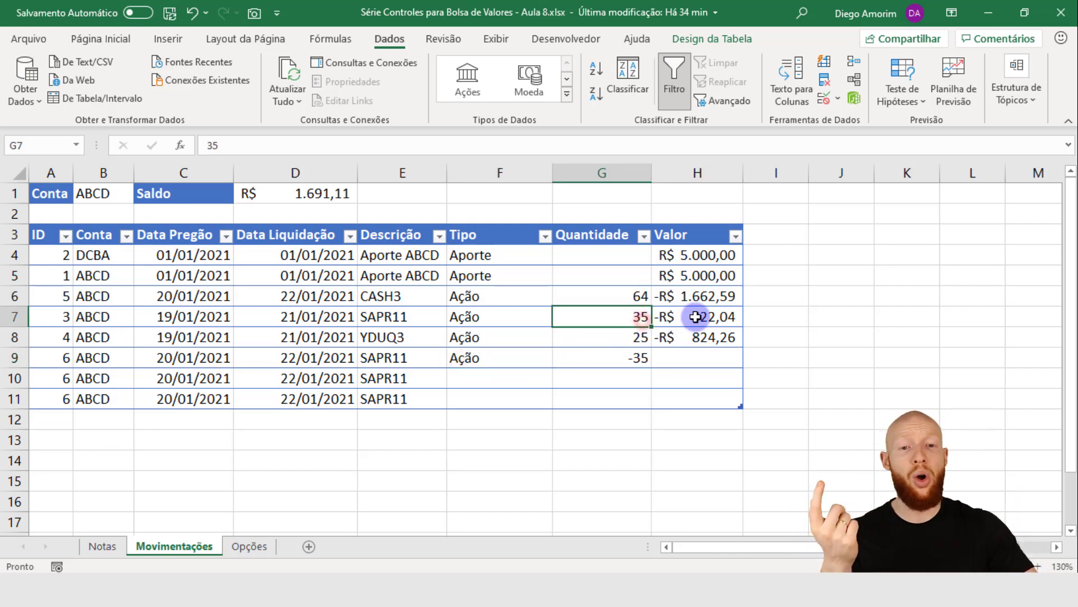
{"action": "left_click", "coordinate": [697, 317]}
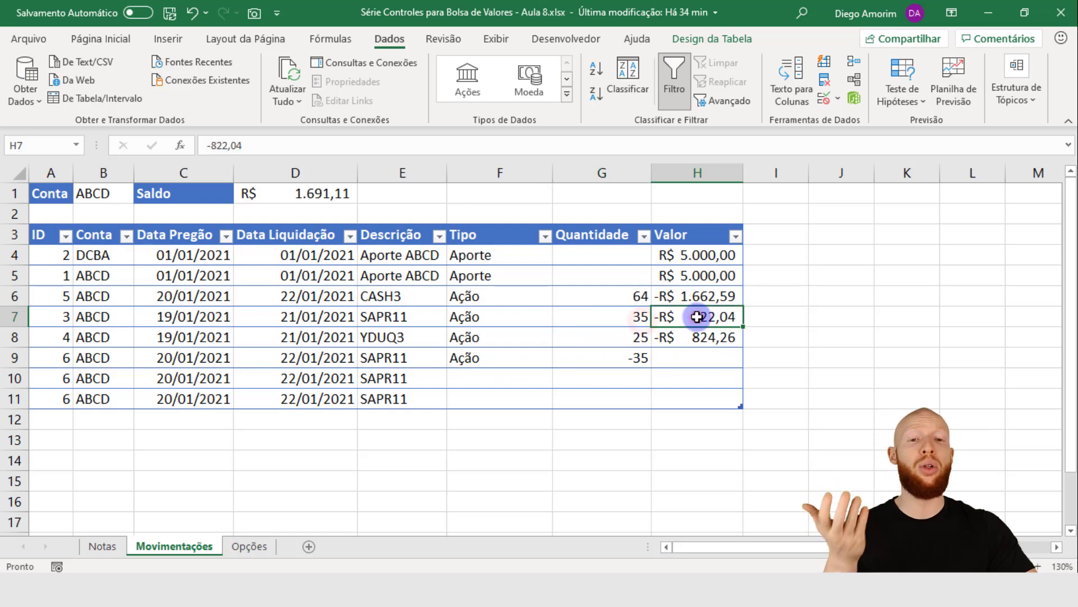
{"action": "left_click", "coordinate": [98, 544]}
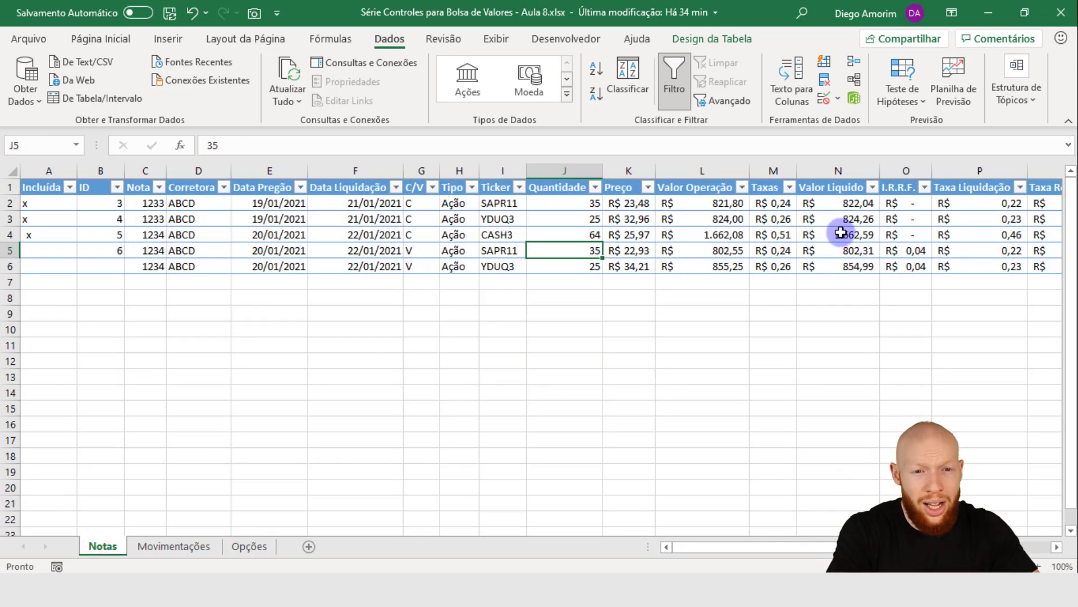
{"action": "left_click", "coordinate": [862, 206]}
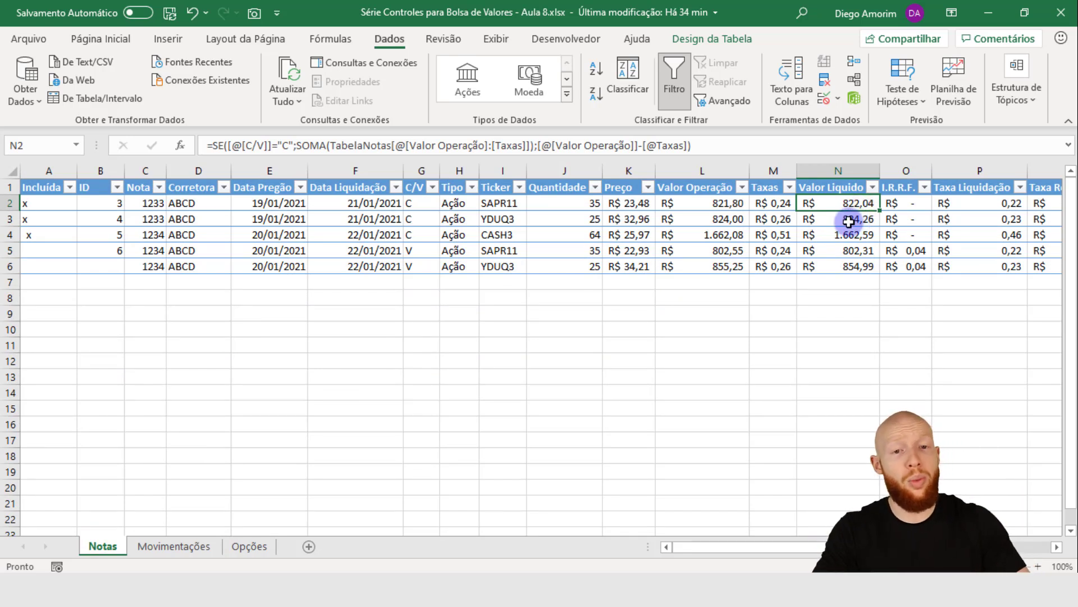
{"action": "left_click", "coordinate": [584, 201]}
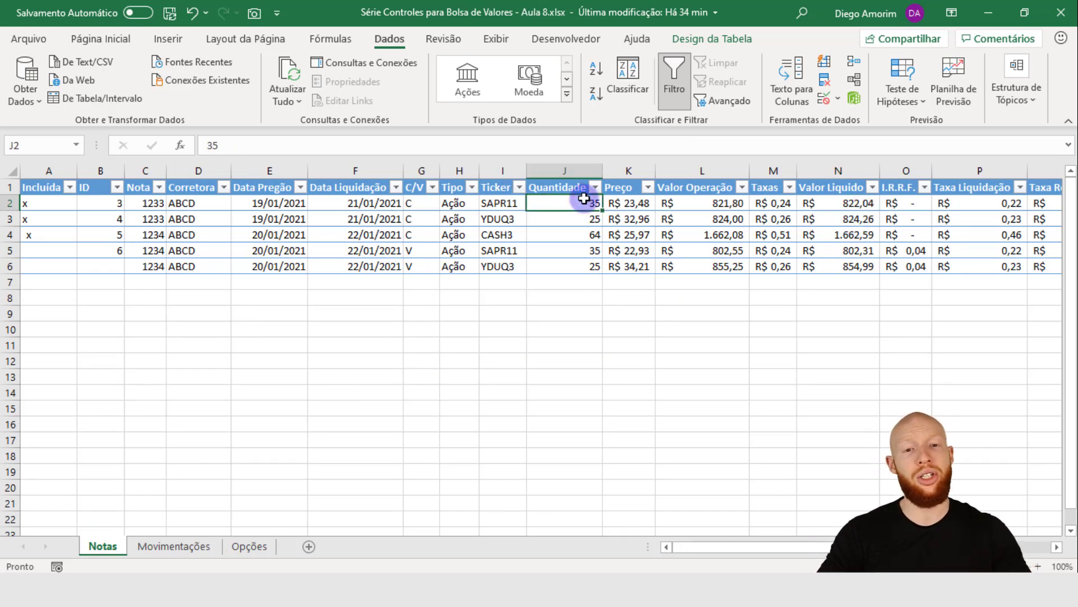
{"action": "left_click", "coordinate": [856, 203]}
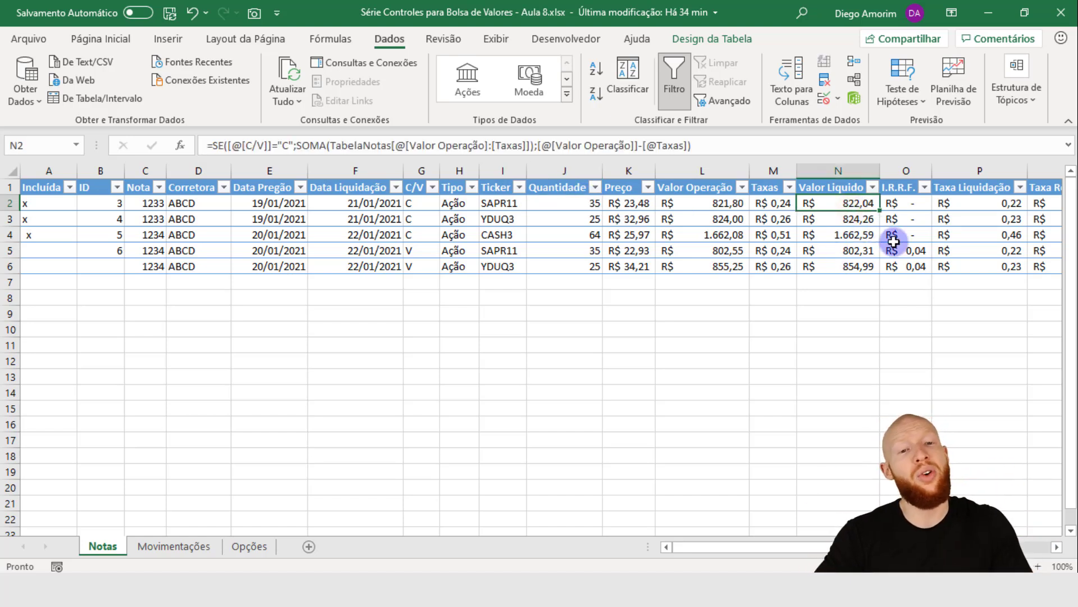
{"action": "left_click", "coordinate": [705, 203]}
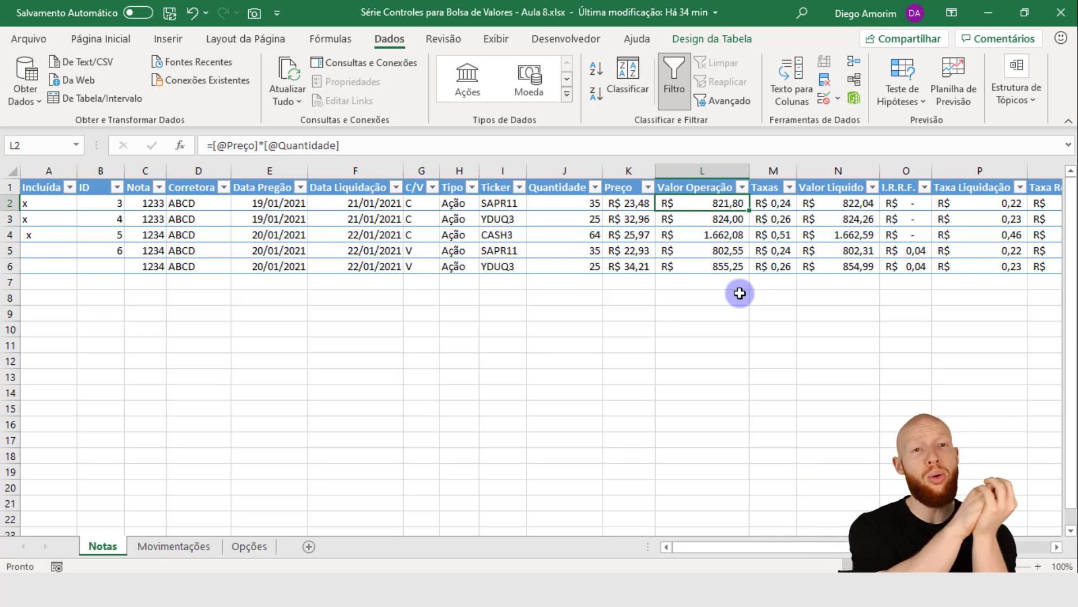
{"action": "left_click", "coordinate": [570, 207]}
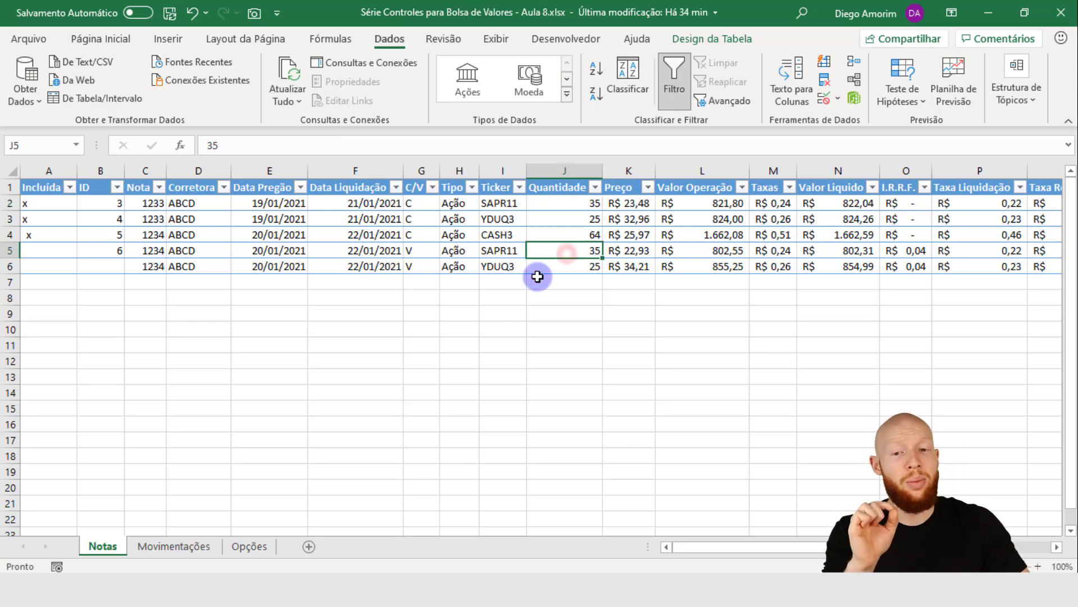
- Review the first SAPR11 sale row in Movimentações, checking its Quantidade against the empty Valor cell H9
{"action": "left_click", "coordinate": [157, 549]}
{"action": "left_click", "coordinate": [692, 364]}
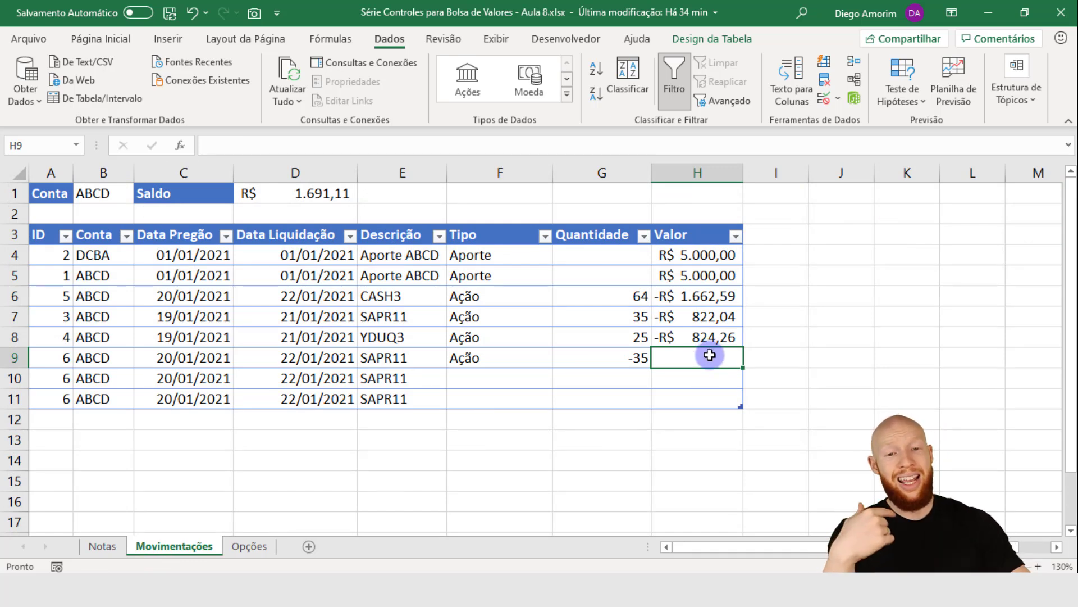
{"action": "left_click", "coordinate": [621, 357]}
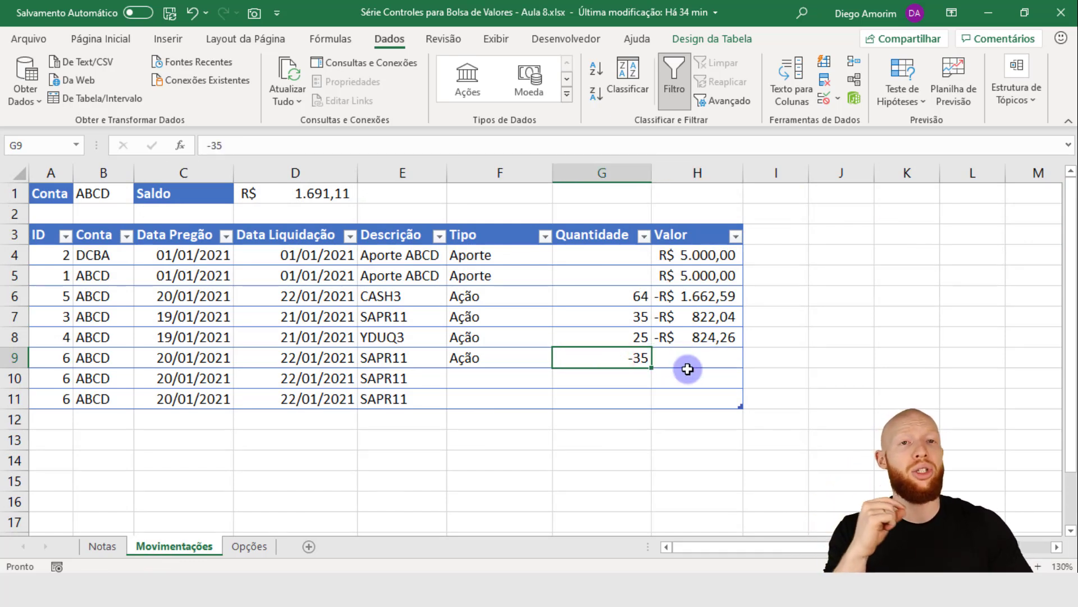
{"action": "left_click", "coordinate": [702, 358]}
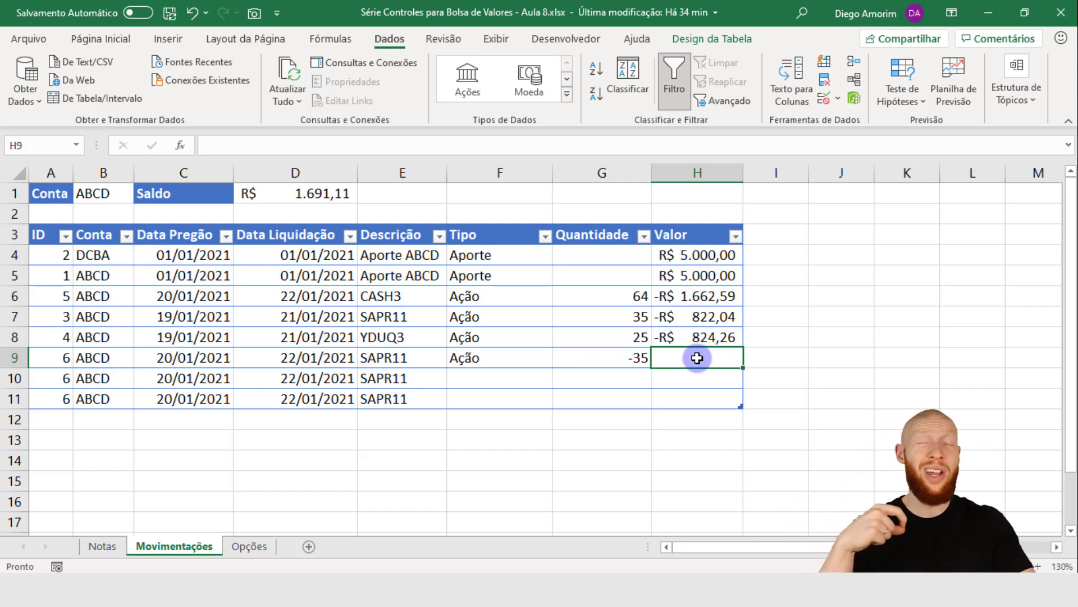
{"action": "left_click", "coordinate": [633, 358]}
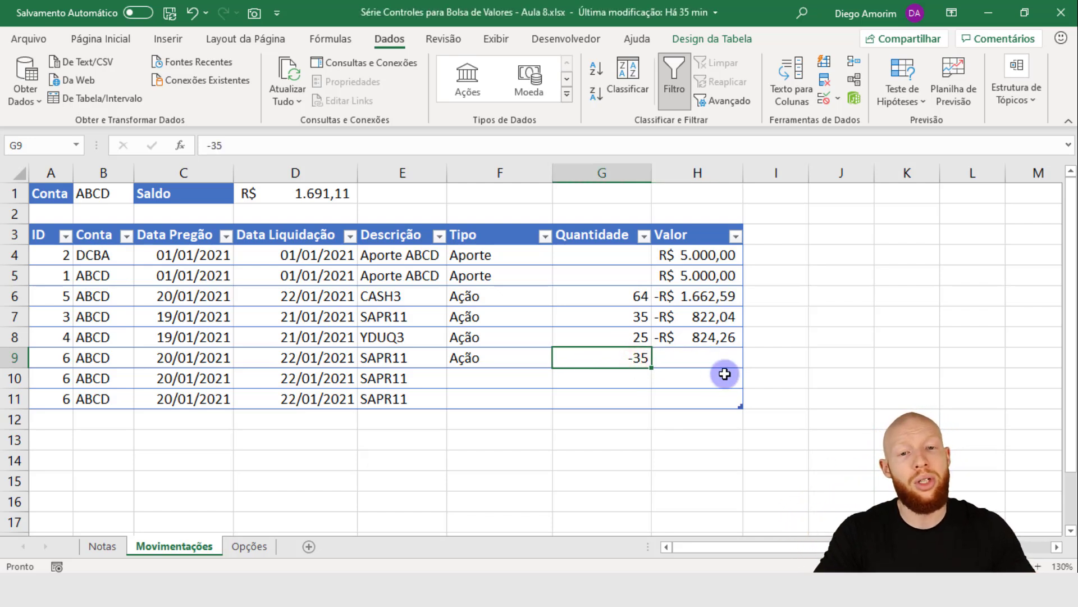
{"action": "left_click", "coordinate": [734, 355]}
{"action": "left_click", "coordinate": [13, 352]}
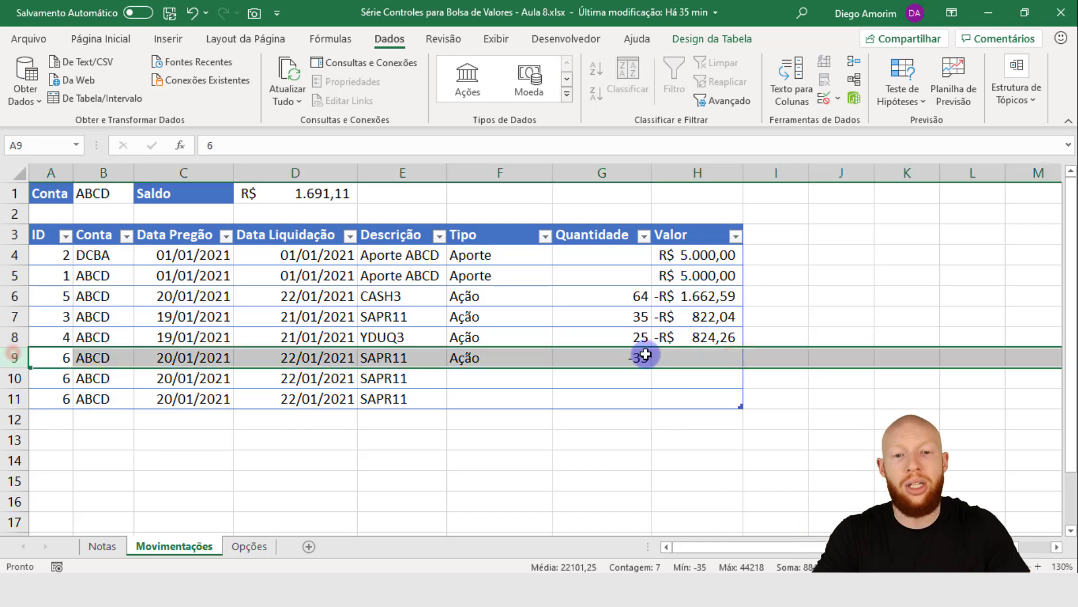
{"action": "left_click", "coordinate": [684, 356]}
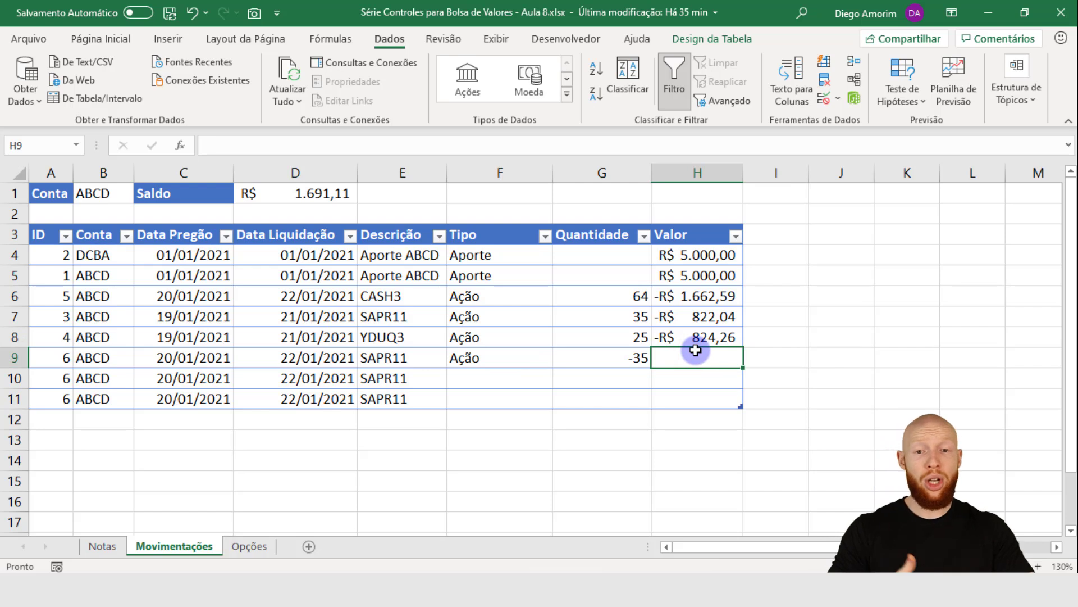
- Compare the Quantidade and Valor cells of the SAPR11 purchase in row 7 with those of the sale in row 9
{"action": "left_click", "coordinate": [685, 316]}
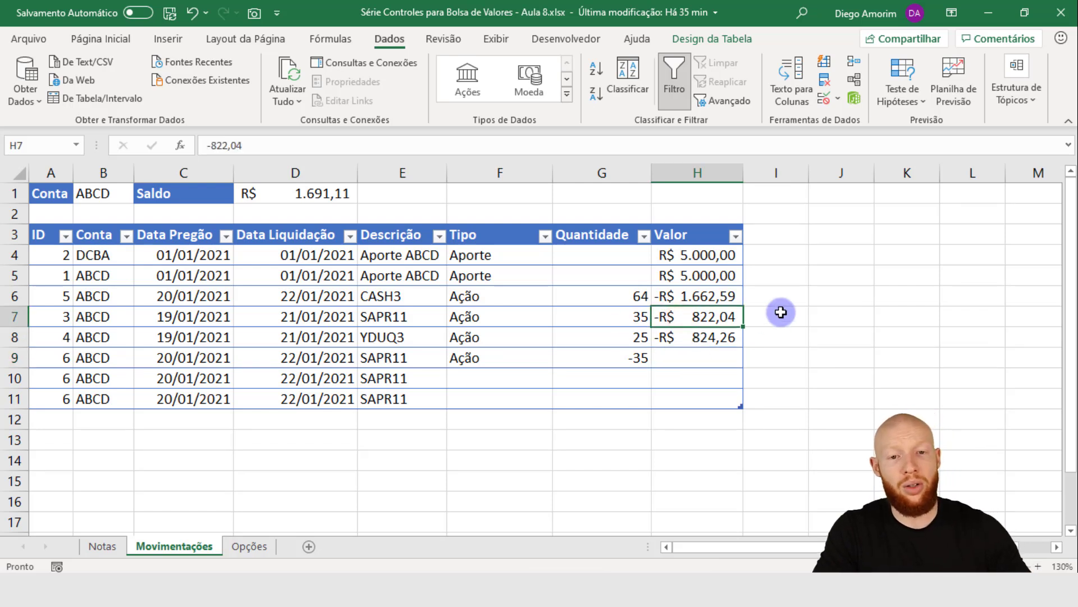
{"action": "left_click", "coordinate": [621, 315]}
{"action": "left_click", "coordinate": [402, 316]}
{"action": "left_click", "coordinate": [683, 355]}
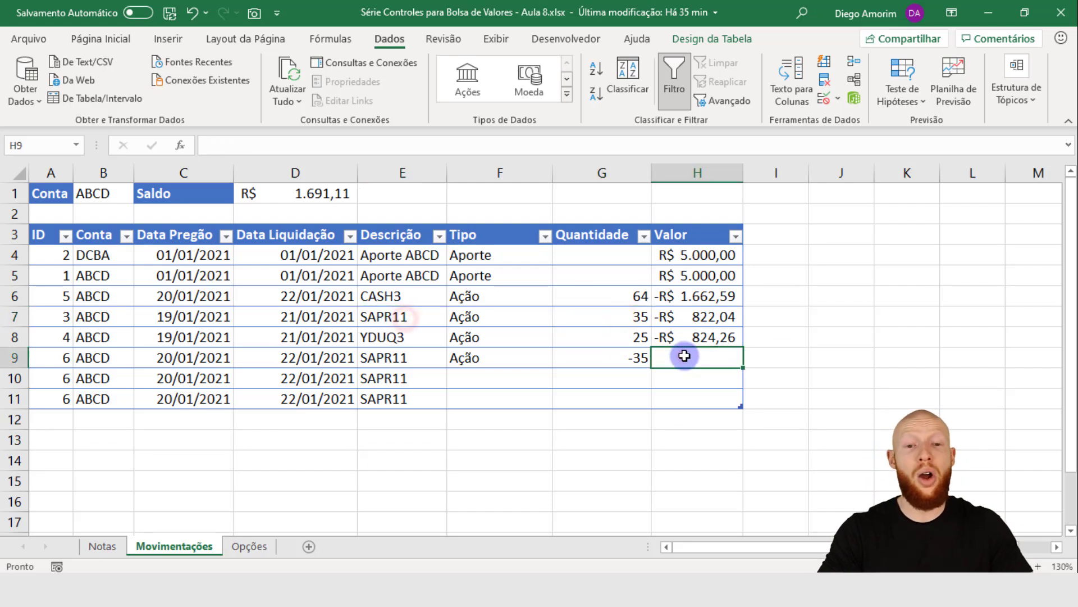
{"action": "left_click", "coordinate": [633, 356]}
{"action": "left_click", "coordinate": [692, 350]}
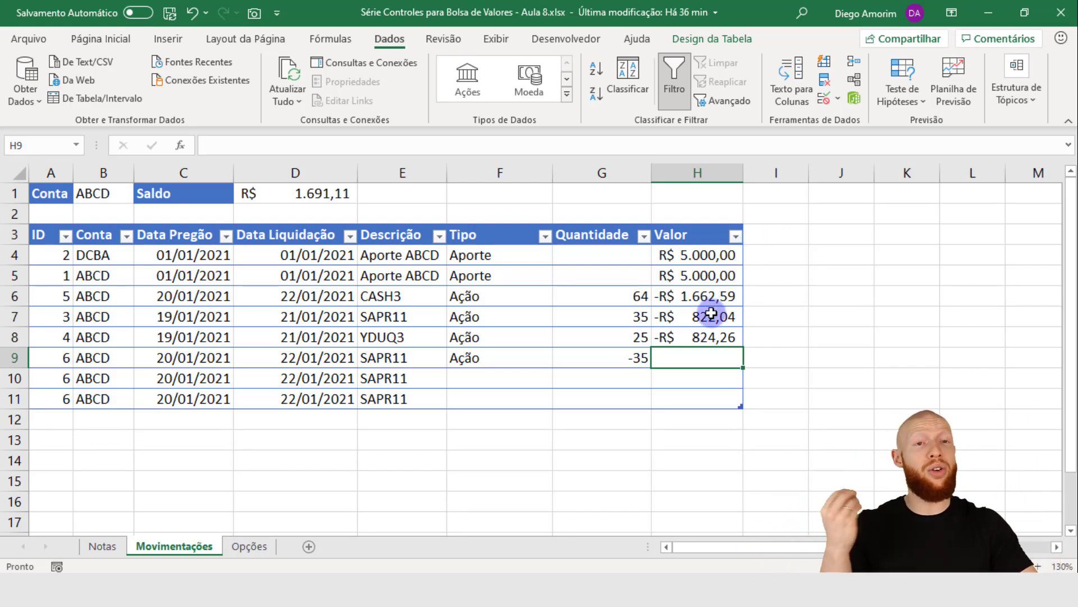
{"action": "left_click", "coordinate": [631, 357]}
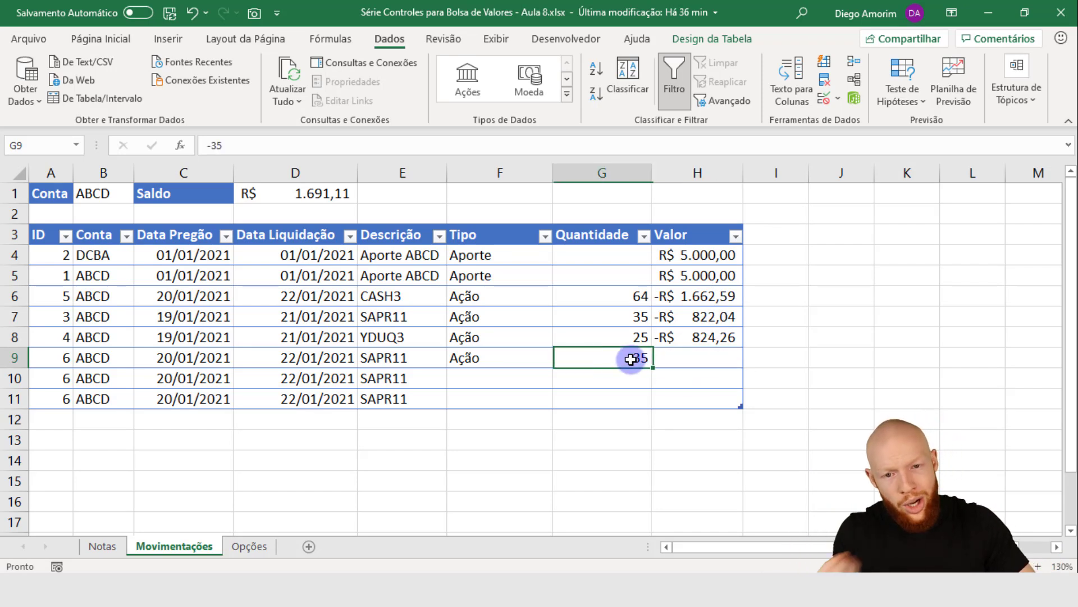
{"action": "left_click", "coordinate": [676, 358]}
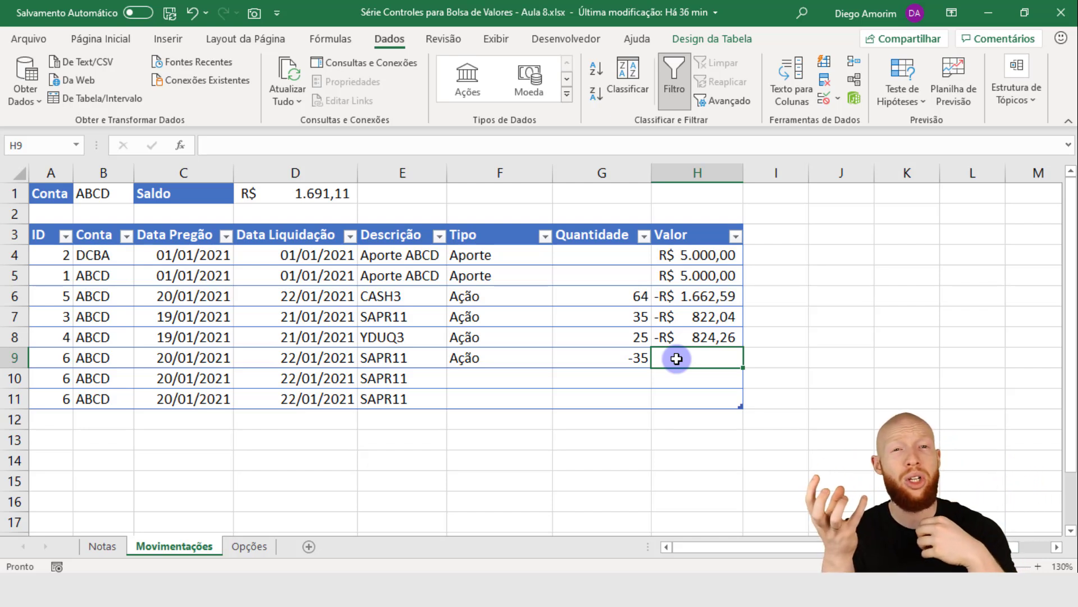
{"action": "left_click", "coordinate": [640, 362]}
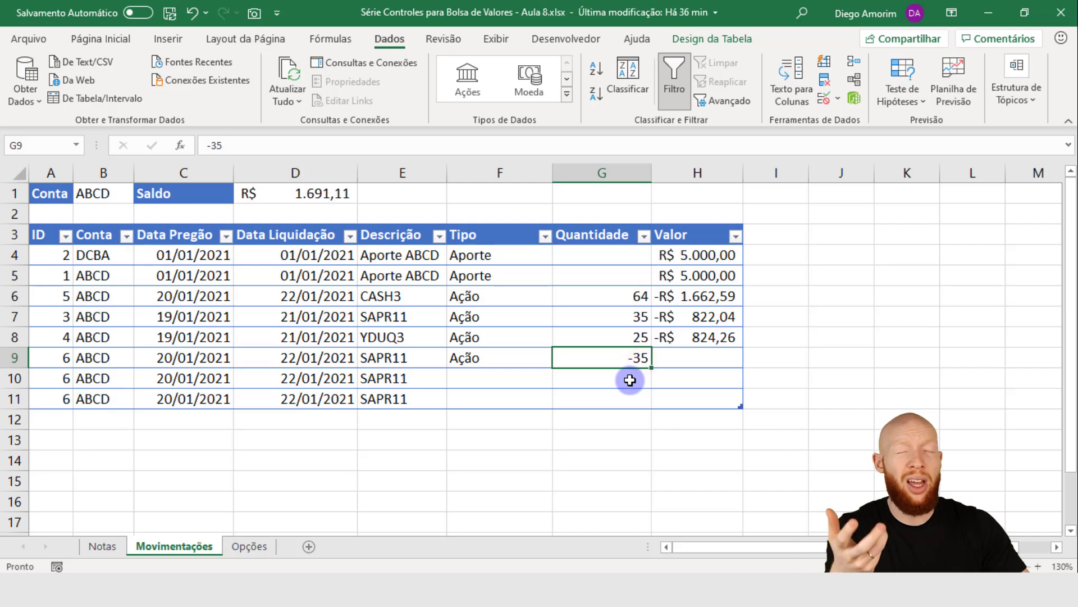
{"action": "left_click", "coordinate": [680, 361]}
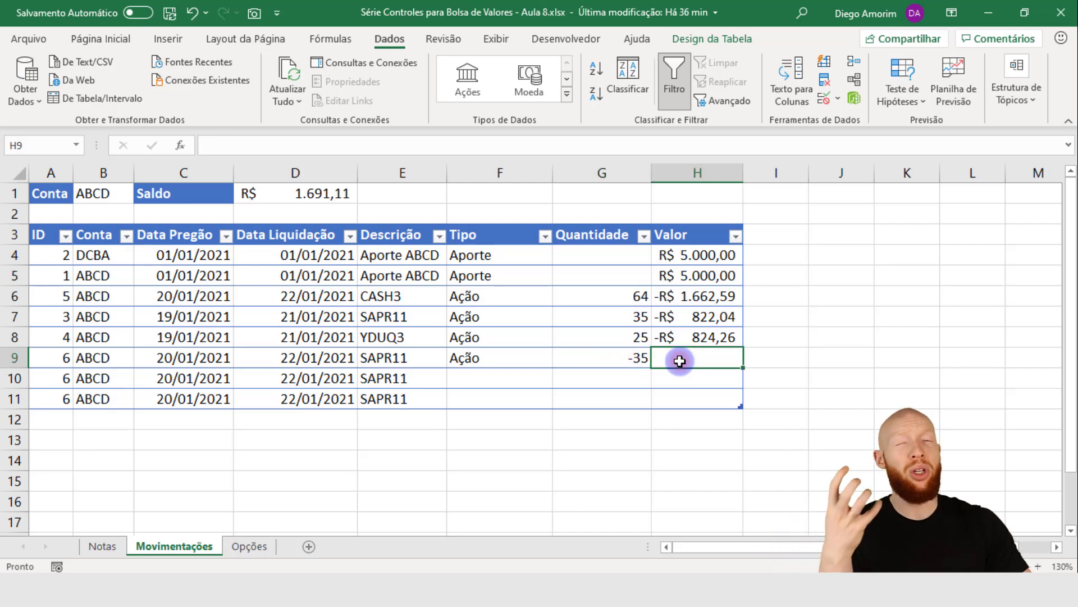
{"action": "left_click", "coordinate": [624, 361]}
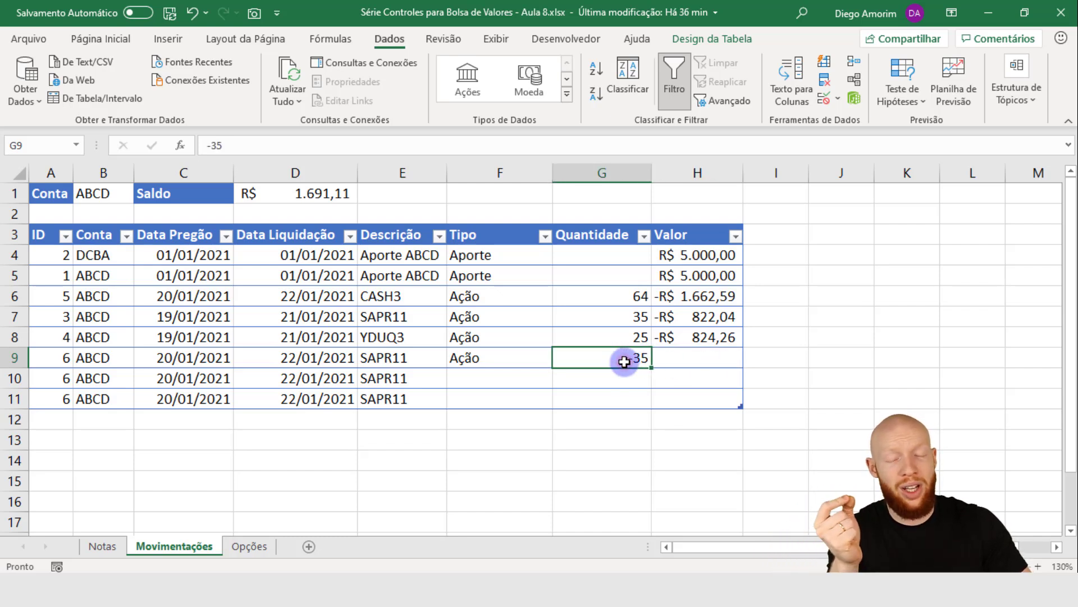
{"action": "left_click", "coordinate": [630, 317]}
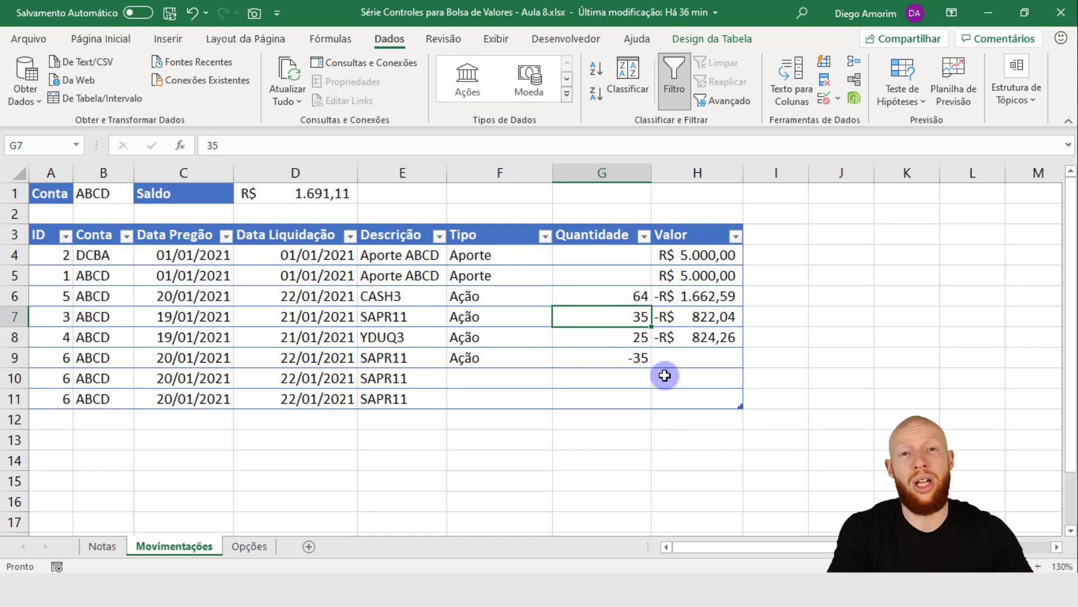
{"action": "left_click", "coordinate": [702, 313]}
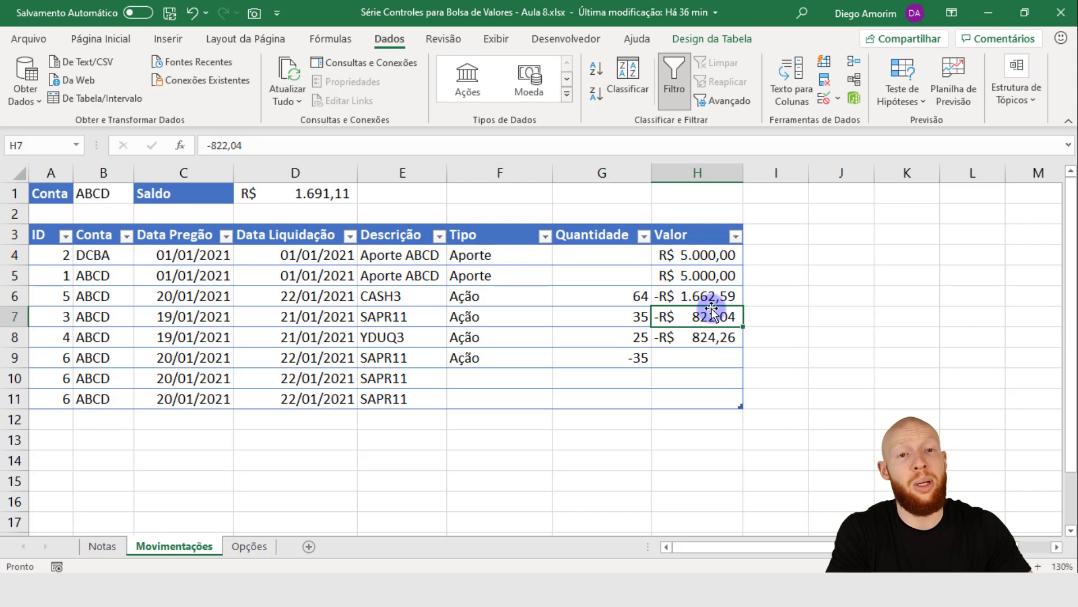
- Enter the formula =H7 as the Valor in H9 and check it against the SAPR11 purchase's Valor
{"action": "left_click", "coordinate": [701, 357]}
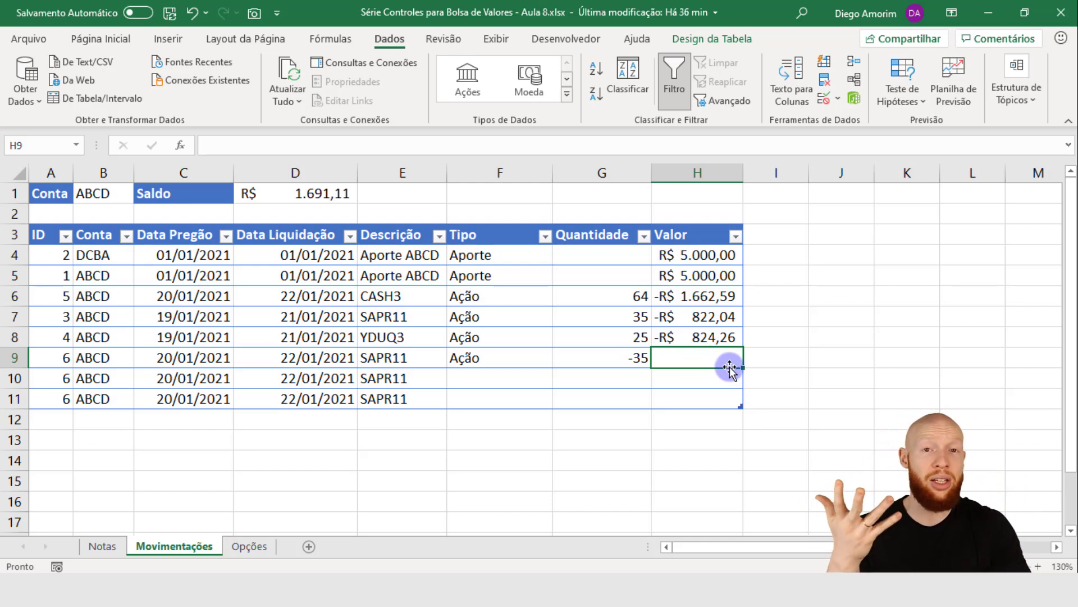
{"action": "type", "text": "="}
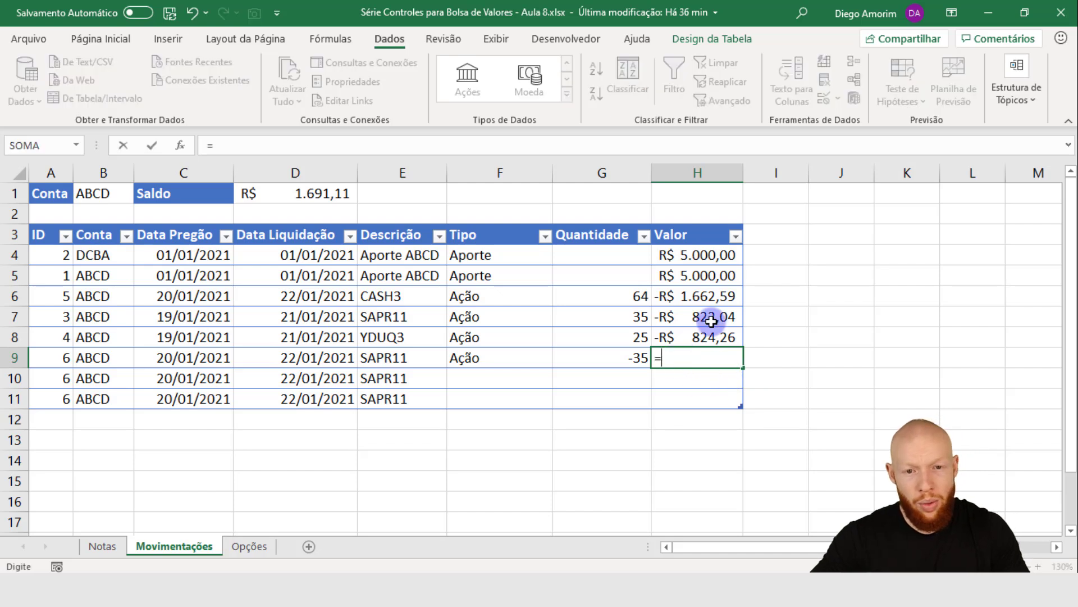
{"action": "left_click", "coordinate": [711, 318]}
{"action": "key", "text": "Return"}
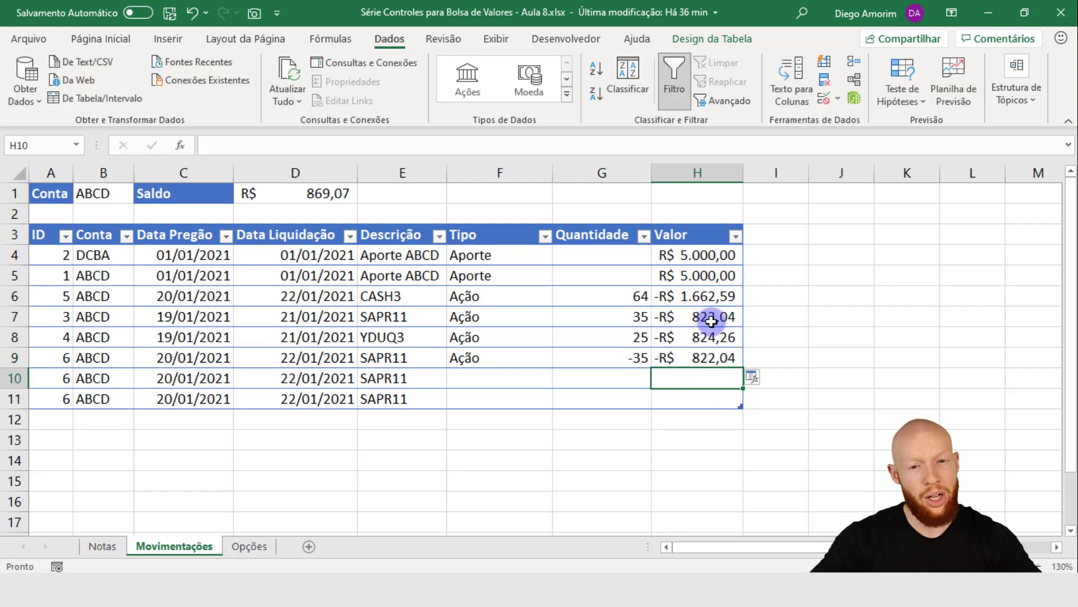
{"action": "left_click", "coordinate": [711, 319]}
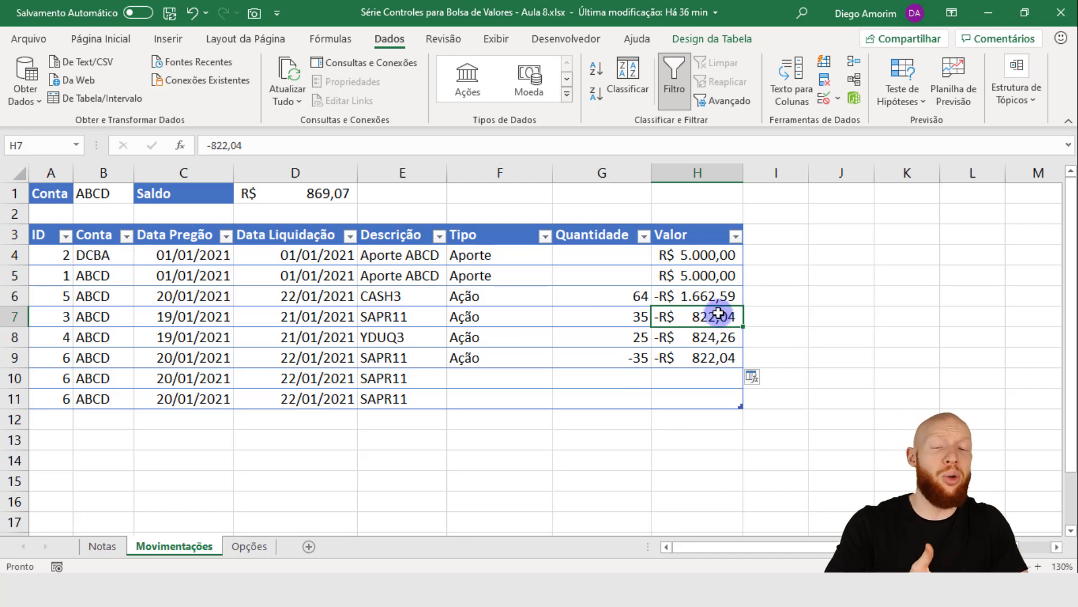
{"action": "left_click", "coordinate": [699, 355]}
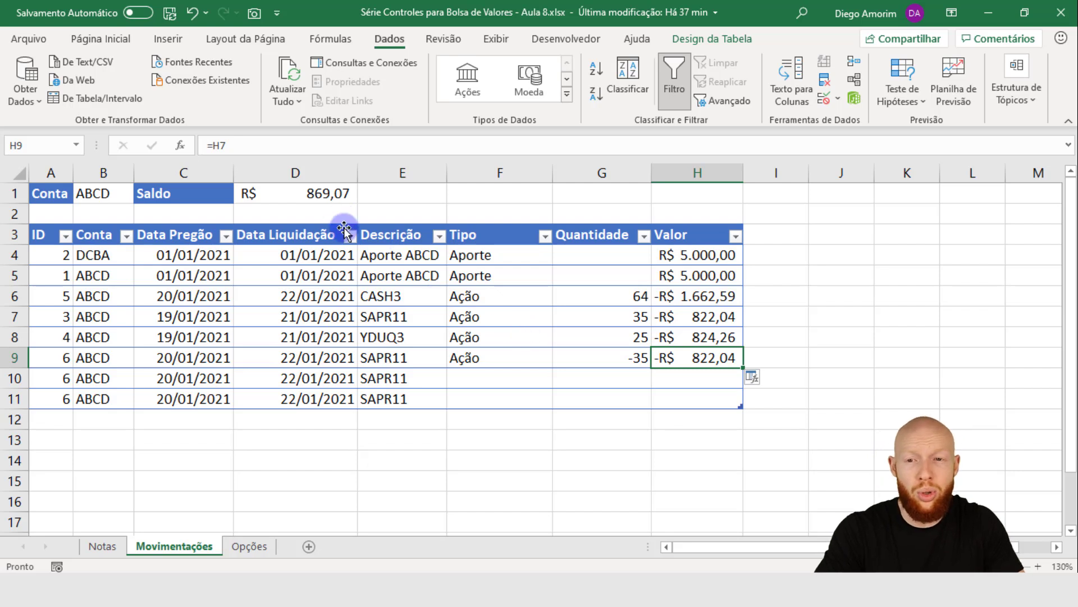
- Change the SAPR11 sale's Valor formula in H9 to =-H7 so it reverses the purchase value's sign
{"action": "key", "text": "F2"}
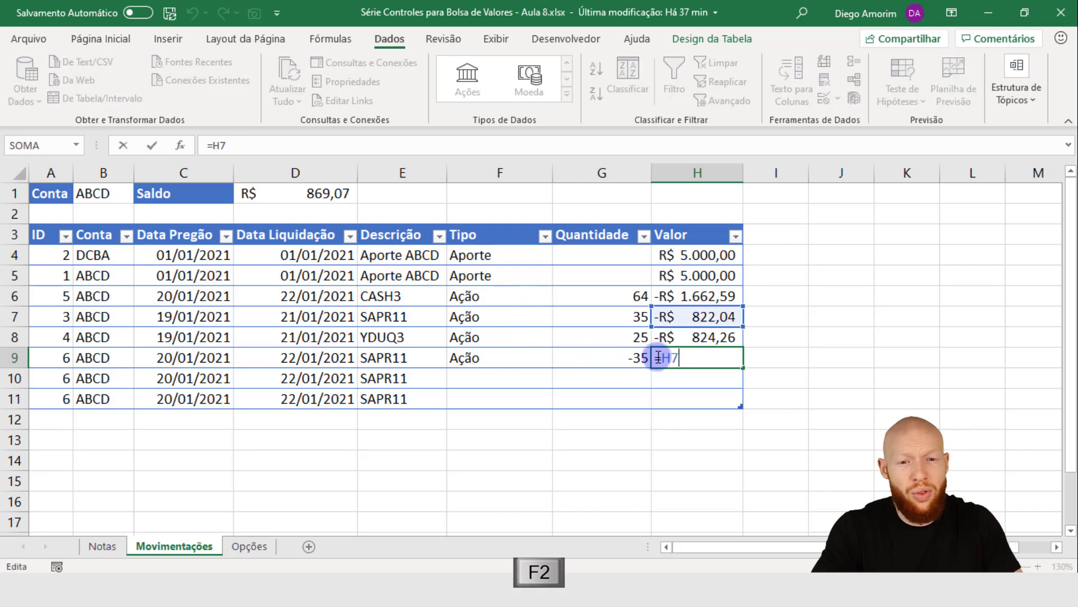
{"action": "key", "text": "Left"}
{"action": "key", "text": "Left"}
{"action": "type", "text": "-"}
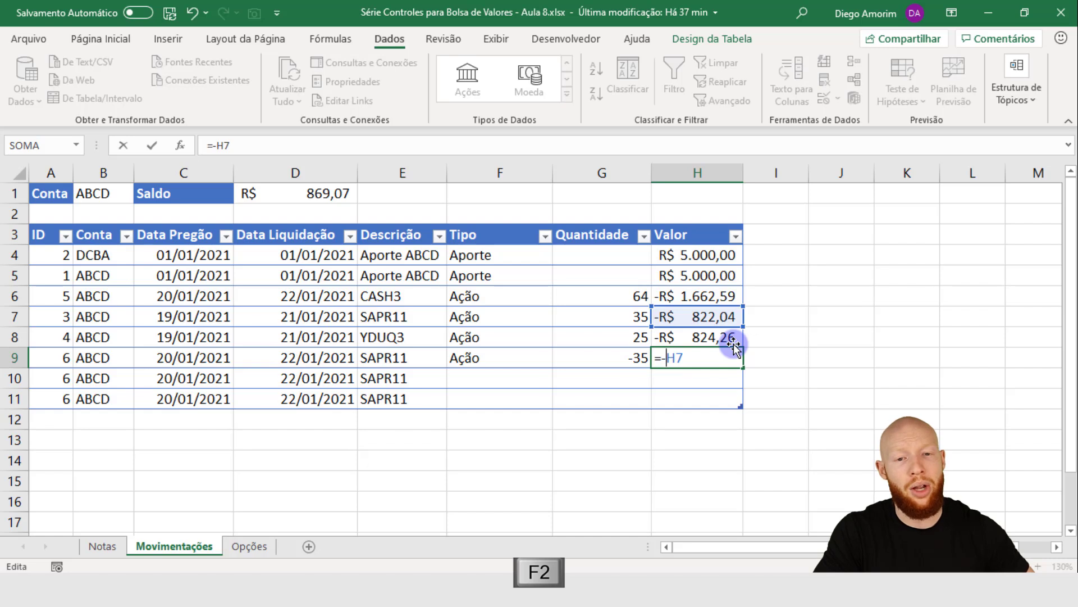
{"action": "key", "text": "Return"}
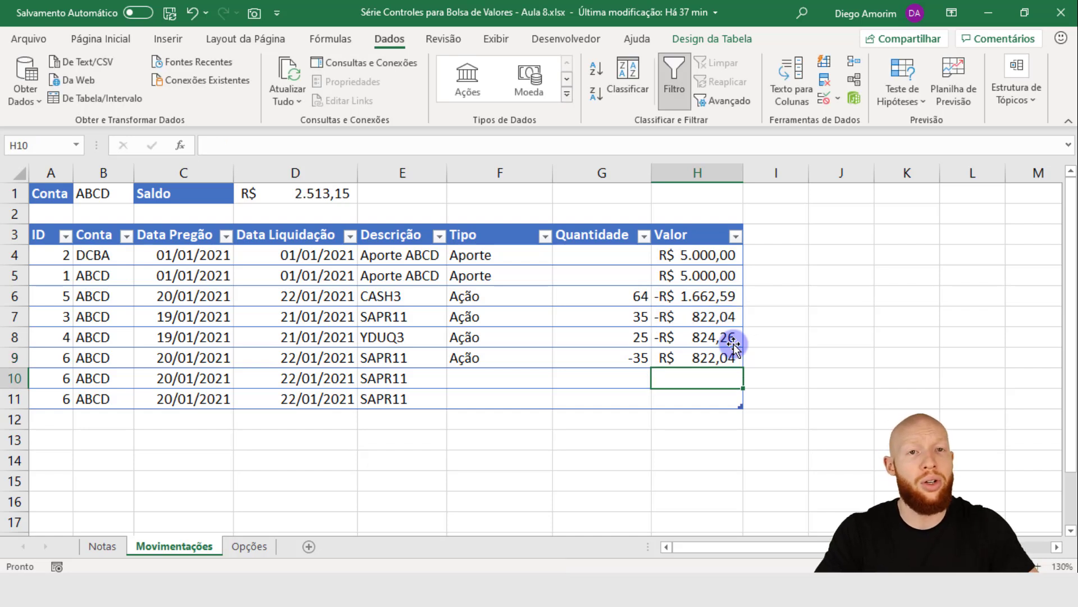
- Replace the Valor formula in H9 with =H7/G7 to calculate the SAPR11 purchase's unit cost
{"action": "left_click", "coordinate": [734, 356]}
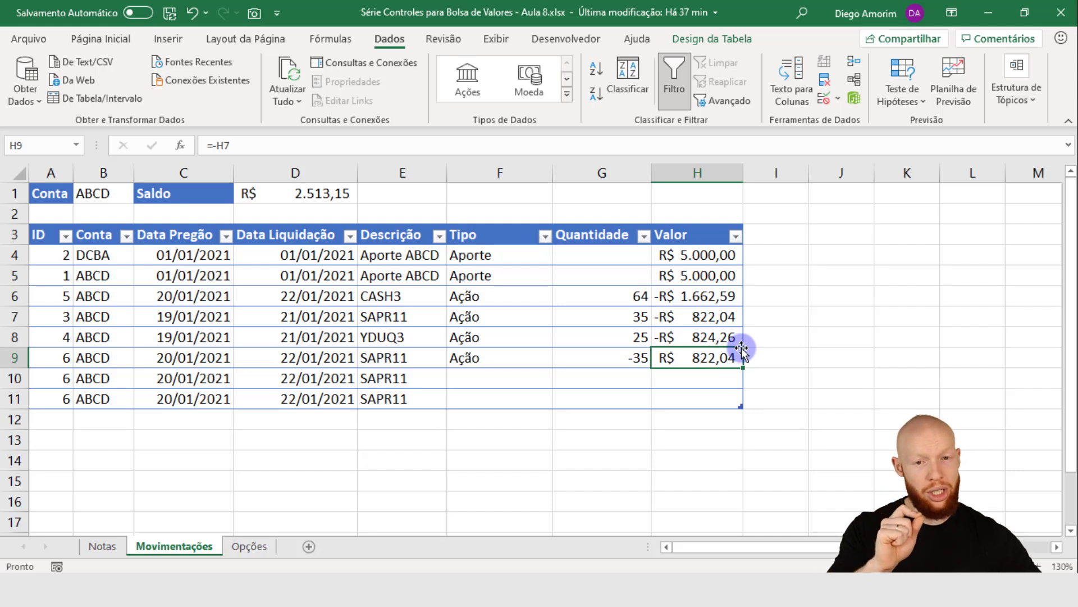
{"action": "key", "text": "Delete"}
{"action": "type", "text": "="}
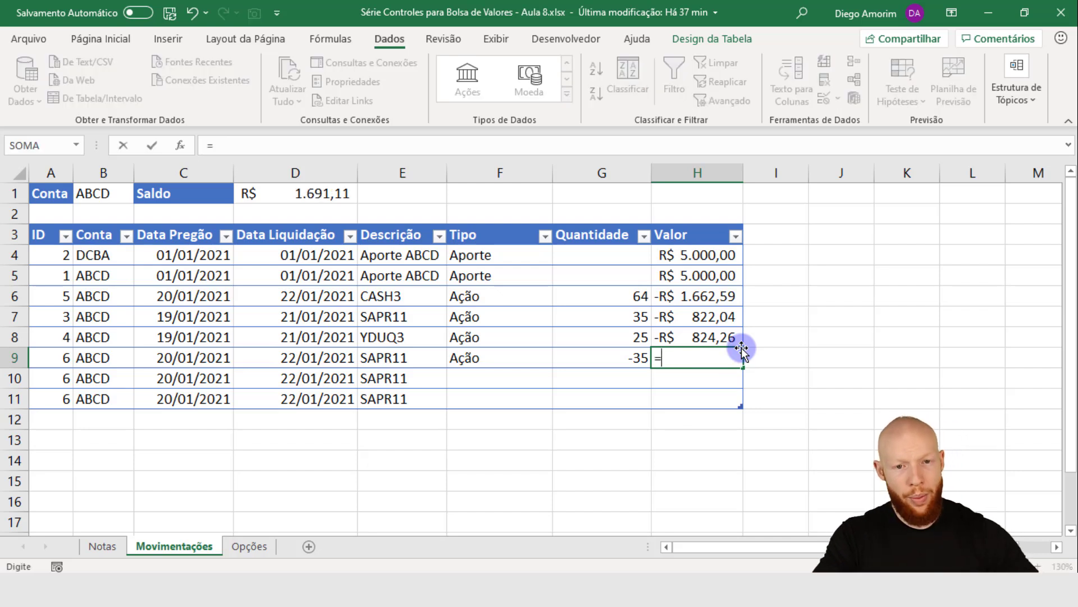
{"action": "left_click", "coordinate": [709, 318]}
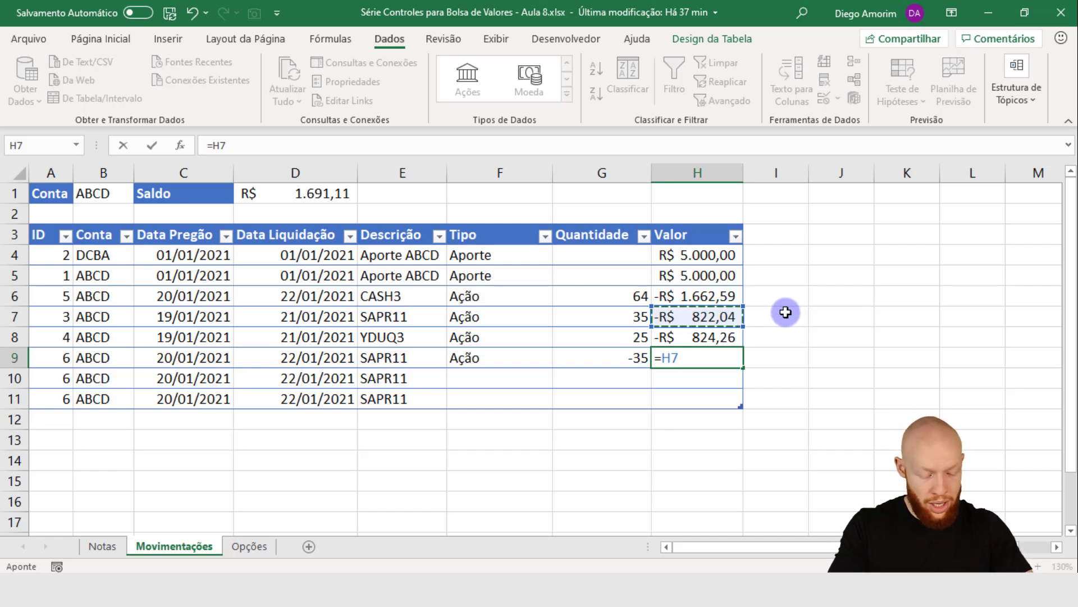
{"action": "type", "text": "/"}
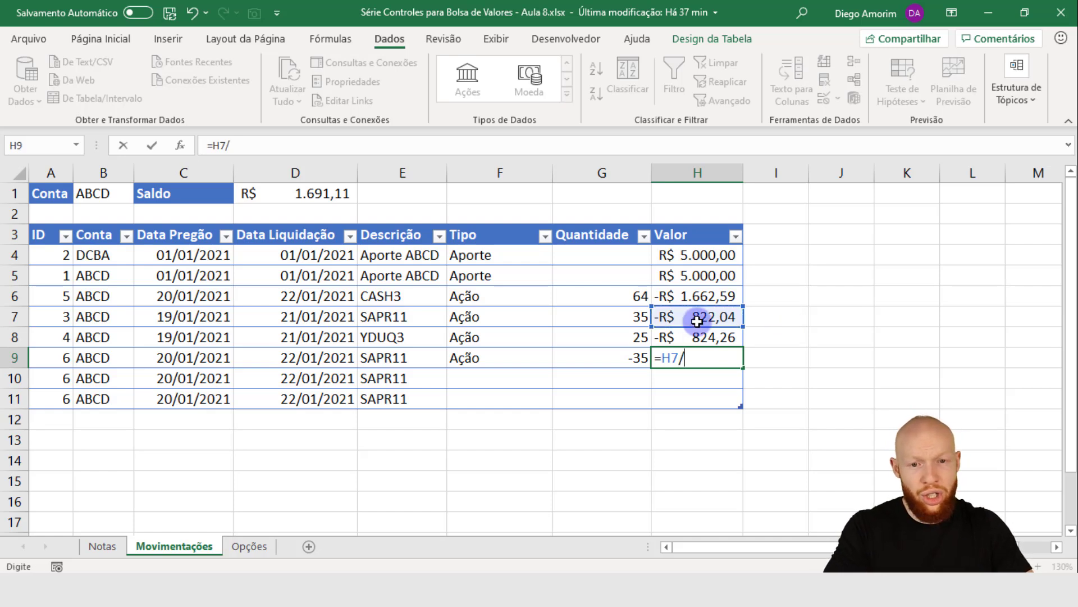
{"action": "left_click", "coordinate": [627, 317]}
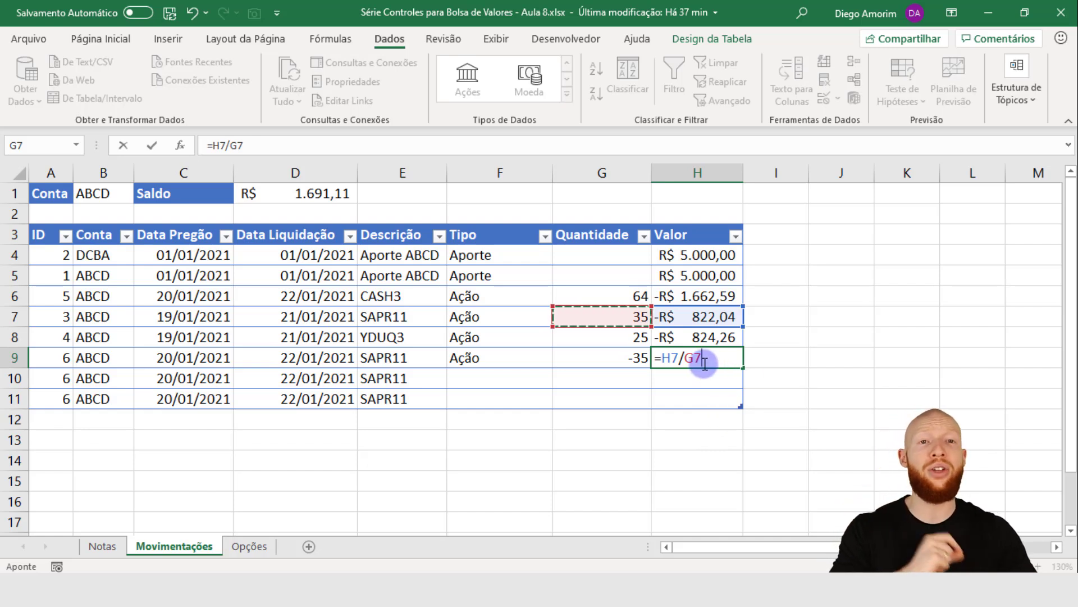
{"action": "key", "text": "Return"}
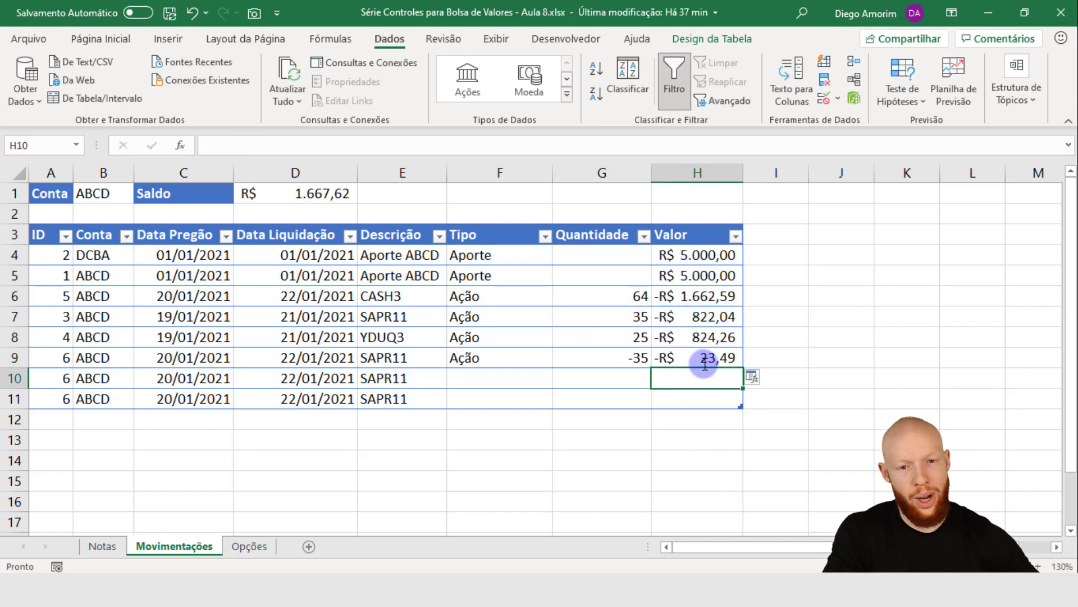
- Compare H9 with the purchase Valor in H7, and negate the unit cost formula in H9 to =-H7/G7
{"action": "left_click", "coordinate": [702, 358]}
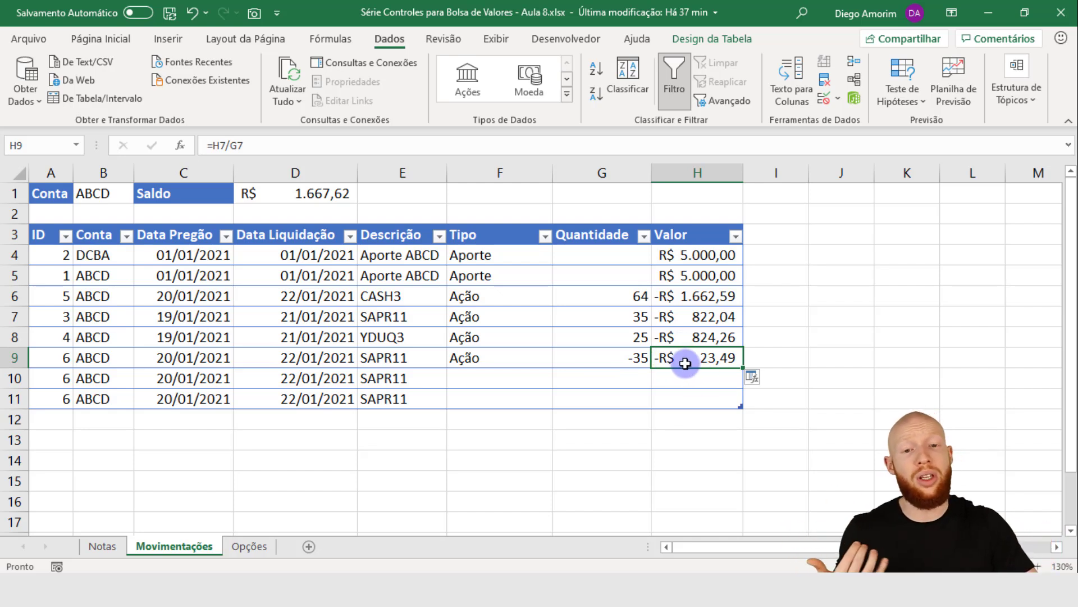
{"action": "left_click", "coordinate": [703, 316]}
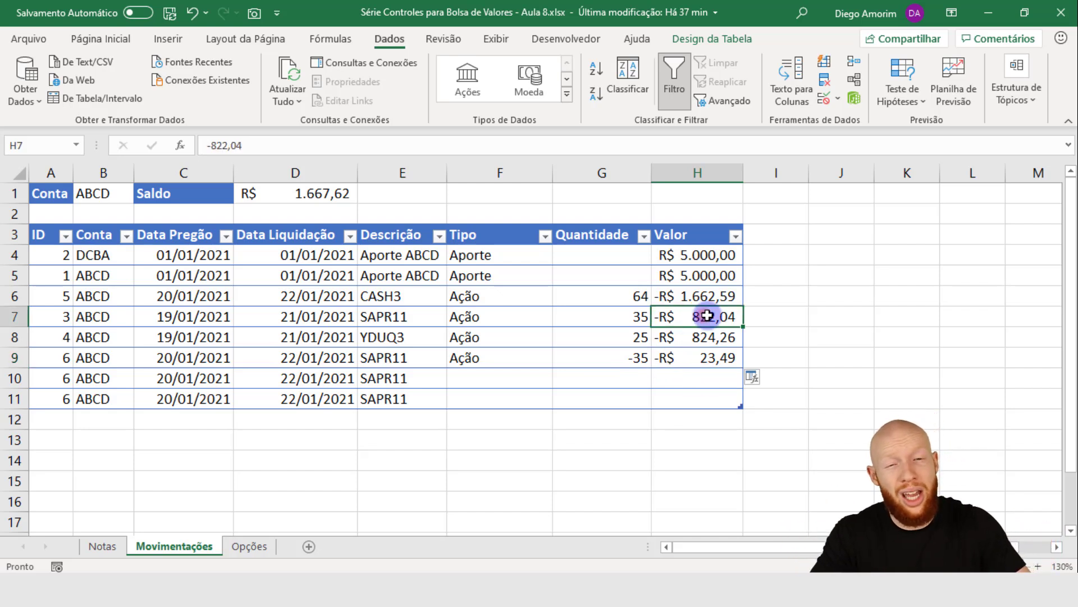
{"action": "left_click", "coordinate": [699, 359]}
{"action": "key", "text": "F2"}
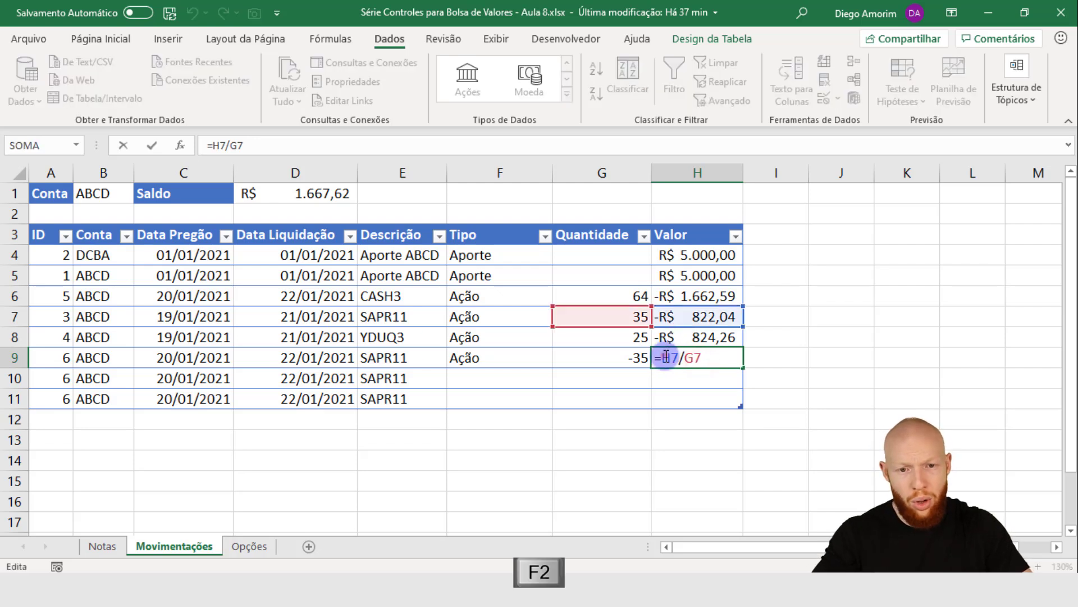
{"action": "type", "text": "-"}
{"action": "key", "text": "Return"}
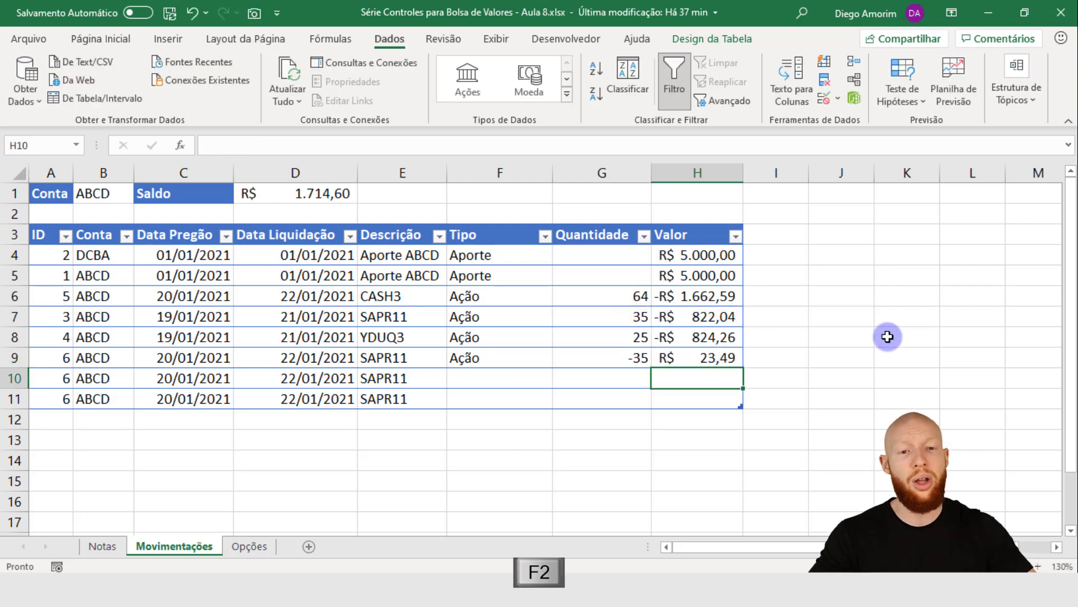
- Extend the Valor formula in H9 to =(-H7/G7)*35, multiplying the unit cost by the number of shares sold
{"action": "left_click", "coordinate": [723, 358]}
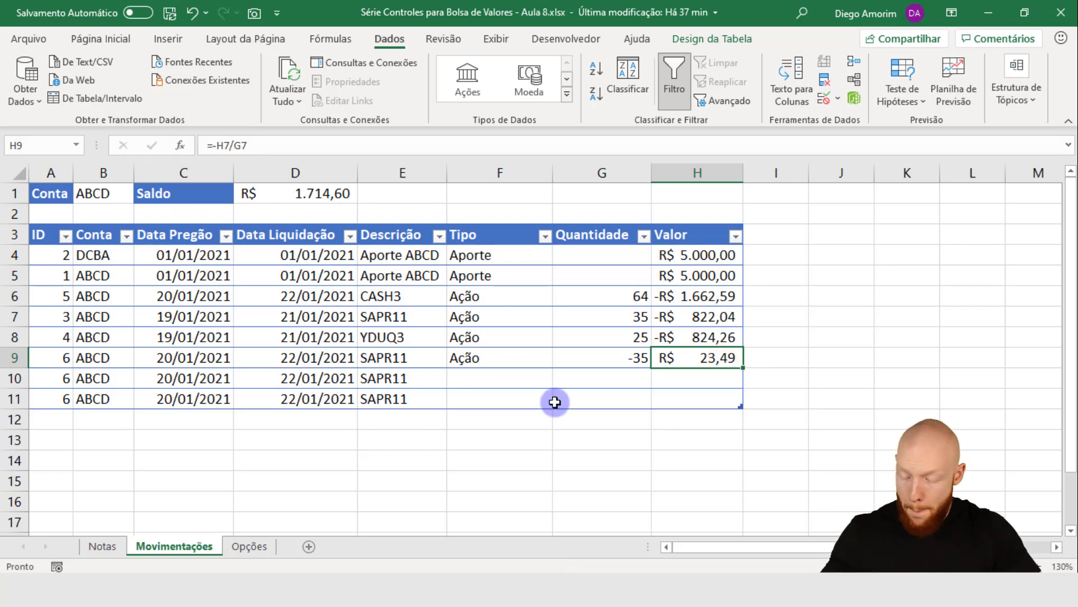
{"action": "key", "text": "F2"}
{"action": "left_click", "coordinate": [662, 359]}
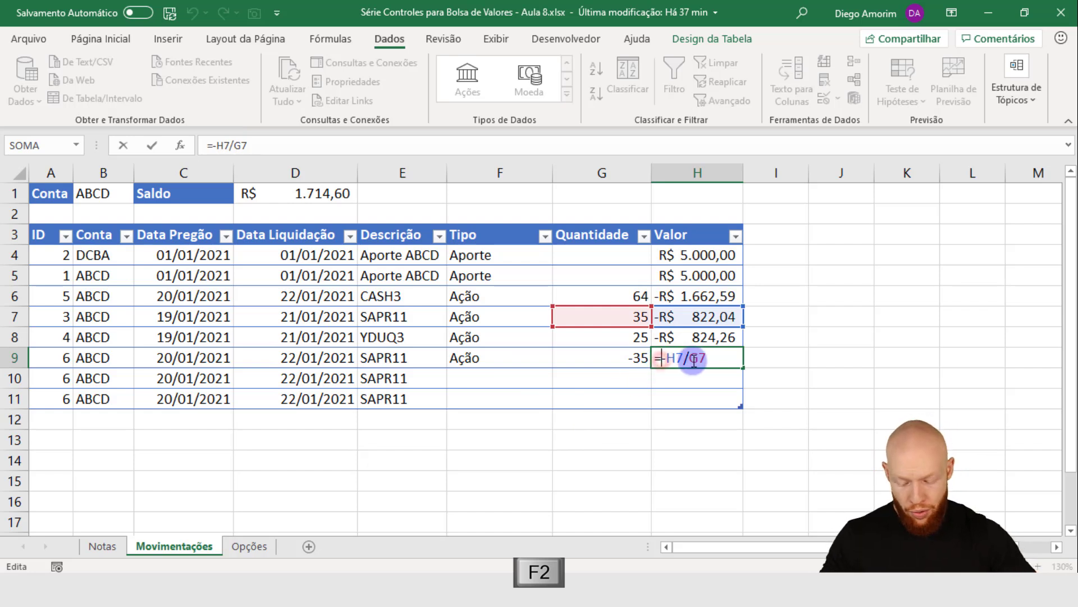
{"action": "type", "text": "("}
{"action": "left_click", "coordinate": [720, 355]}
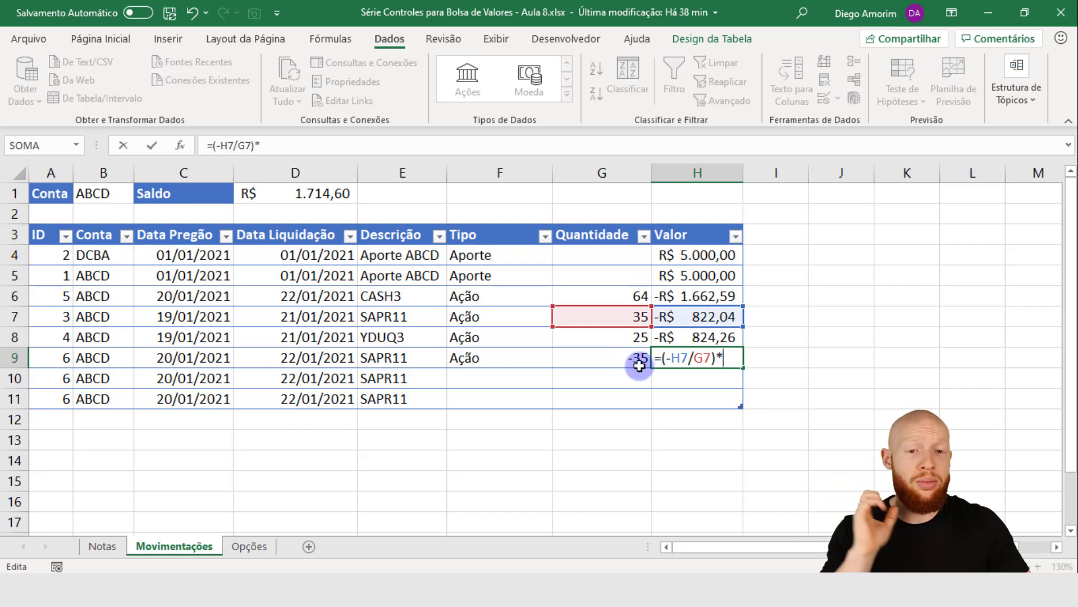
{"action": "left_click_drag", "start_coordinate": [657, 358], "coordinate": [721, 359]}
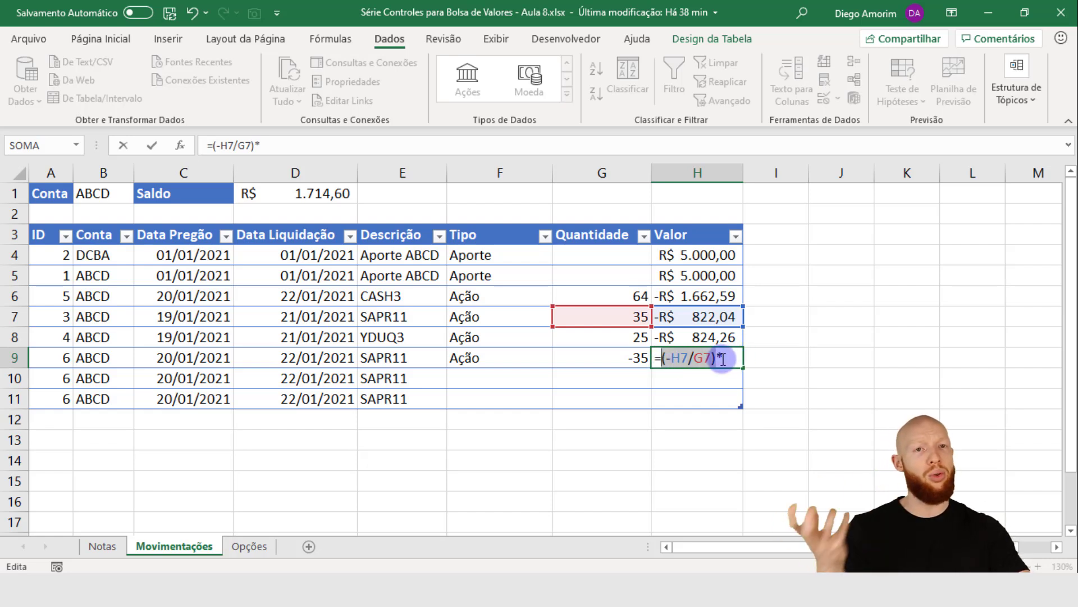
{"action": "left_click", "coordinate": [729, 353]}
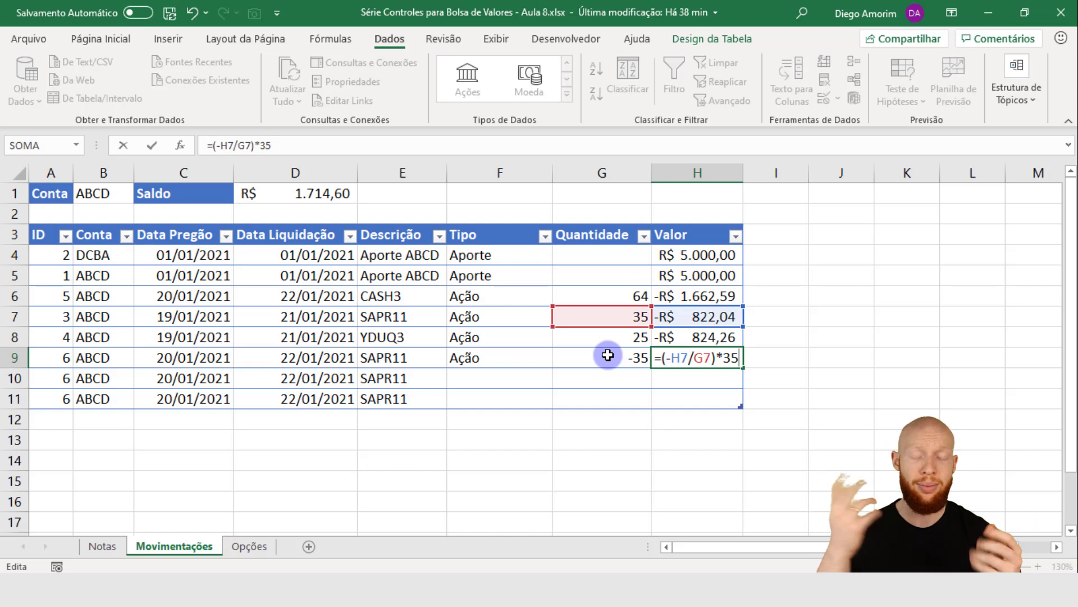
{"action": "type", "text": "35"}
{"action": "key", "text": "Return"}
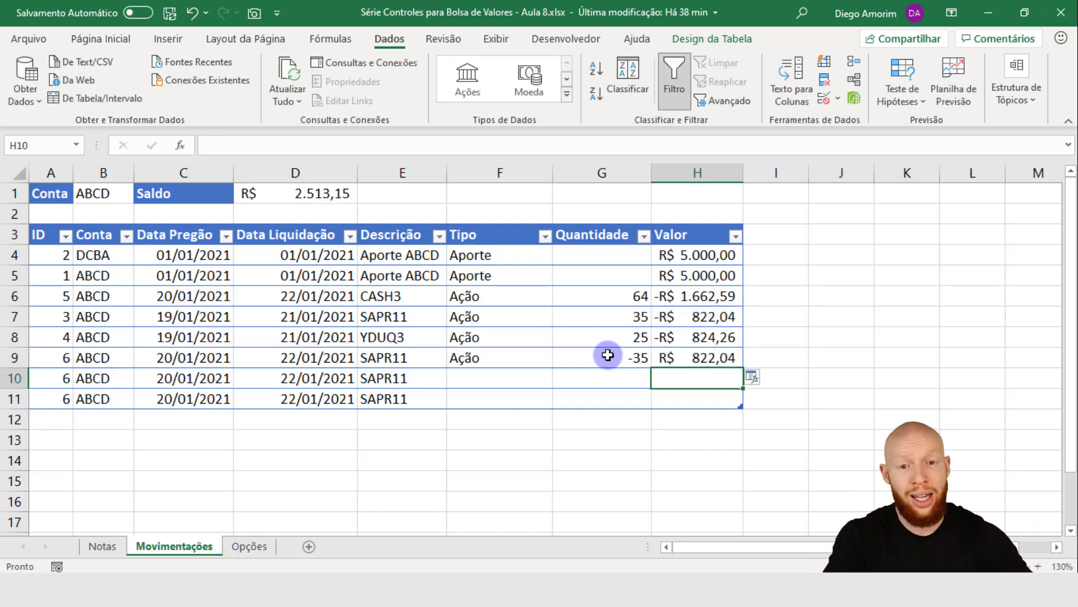
- Check H9 against the SAPR11 purchase Valor in H7, and replace the formula in H9 with the fixed value 822,04
{"action": "left_click", "coordinate": [705, 357]}
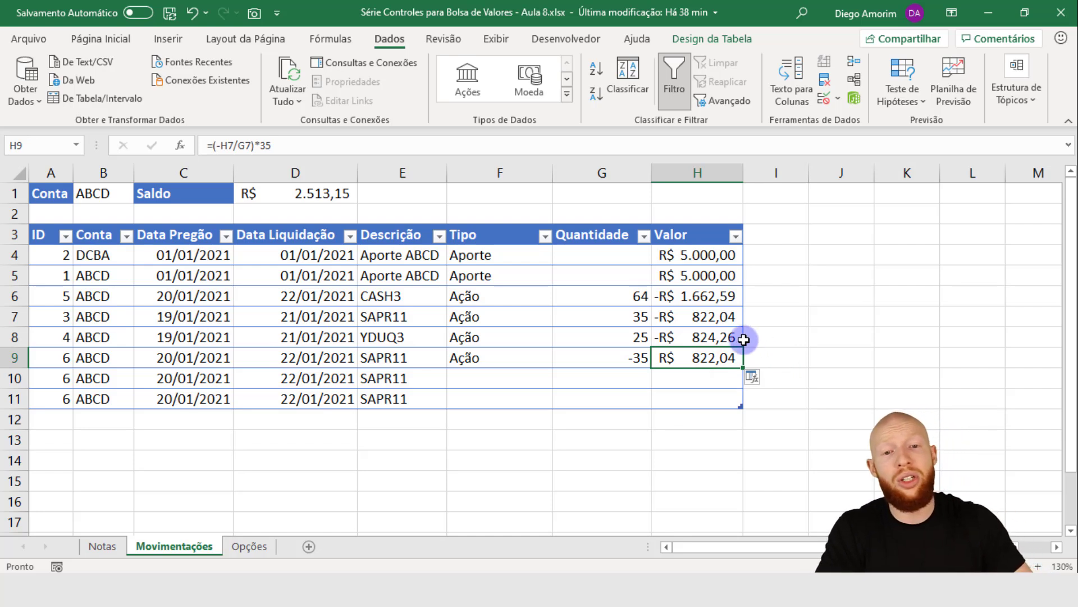
{"action": "left_click", "coordinate": [728, 315]}
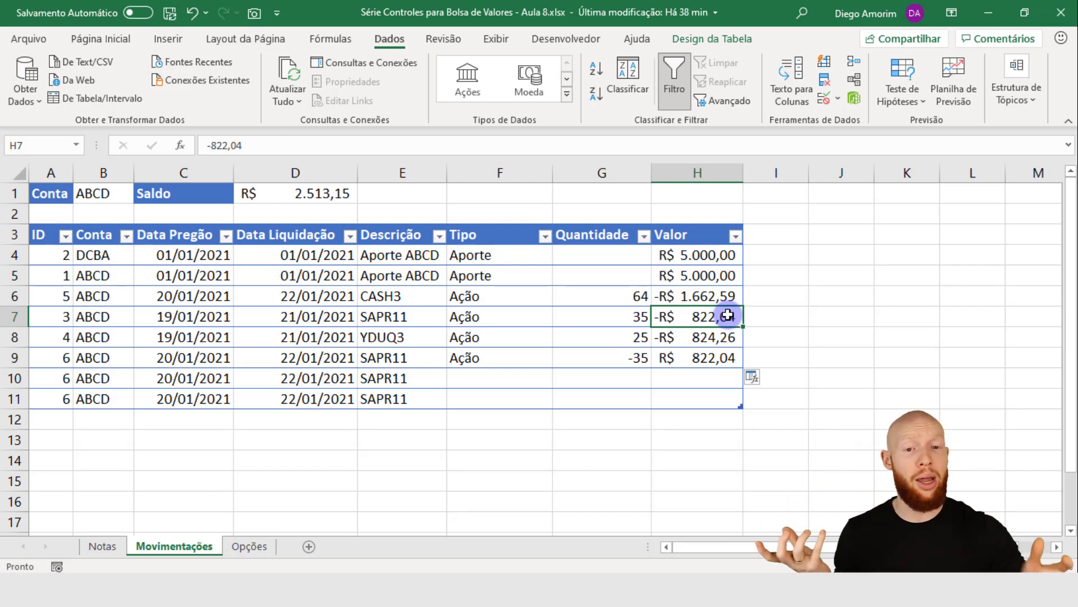
{"action": "left_click", "coordinate": [716, 359]}
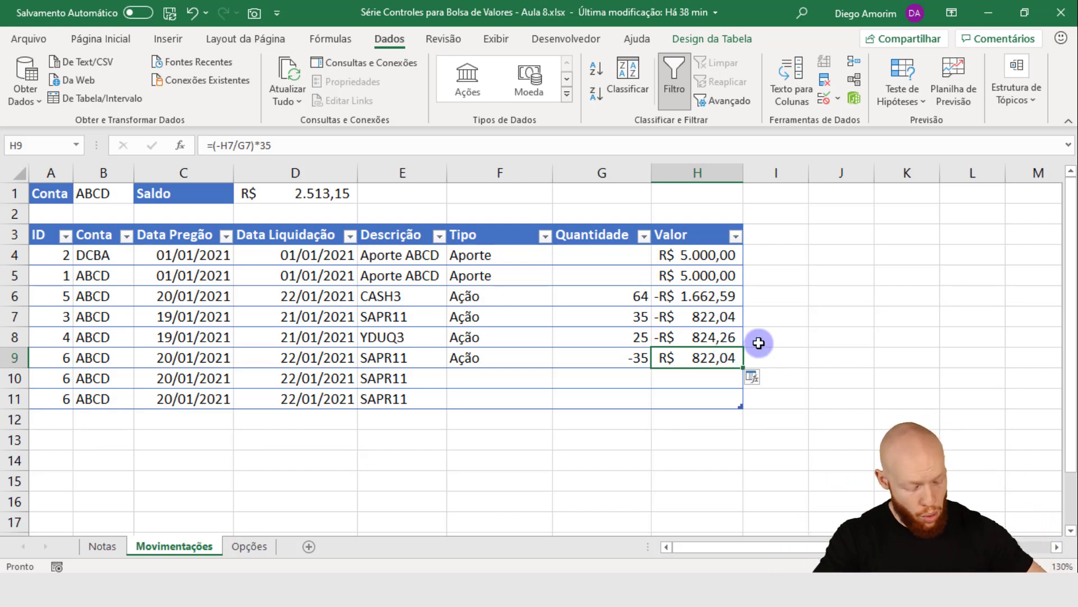
{"action": "type", "text": "82"}
{"action": "key", "text": "Return"}
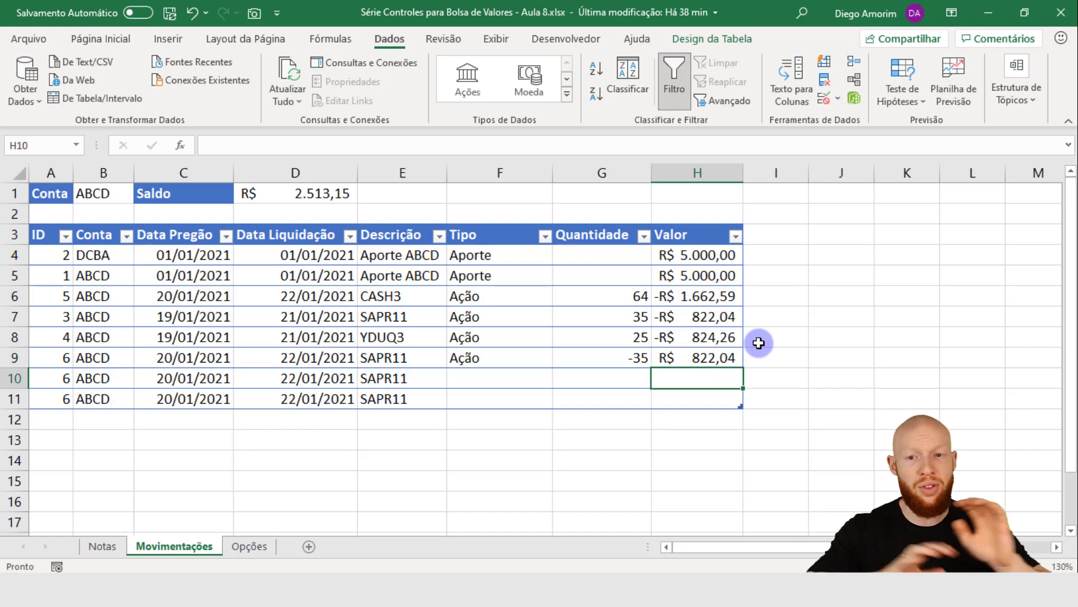
{"action": "left_click_drag", "start_coordinate": [716, 255], "coordinate": [724, 360]}
{"action": "left_click", "coordinate": [724, 359]}
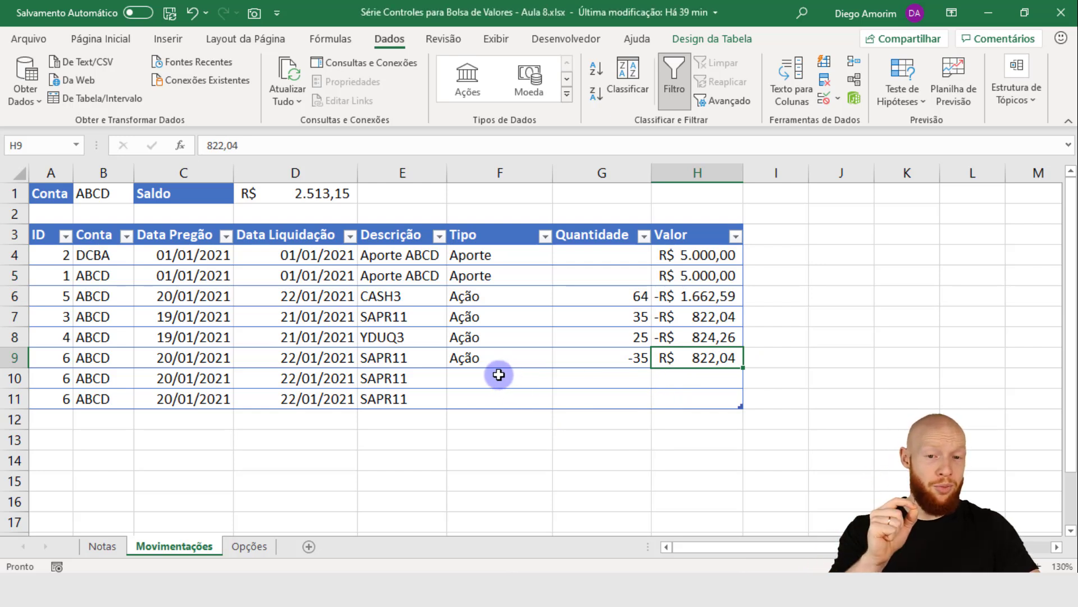
- Review the three SAPR11 sale rows 9 to 11, checking row 9's Tipo, Quantidade and Valor against the purchase quantity in G7
{"action": "left_click", "coordinate": [4, 355]}
{"action": "left_click_drag", "start_coordinate": [5, 356], "coordinate": [8, 382]}
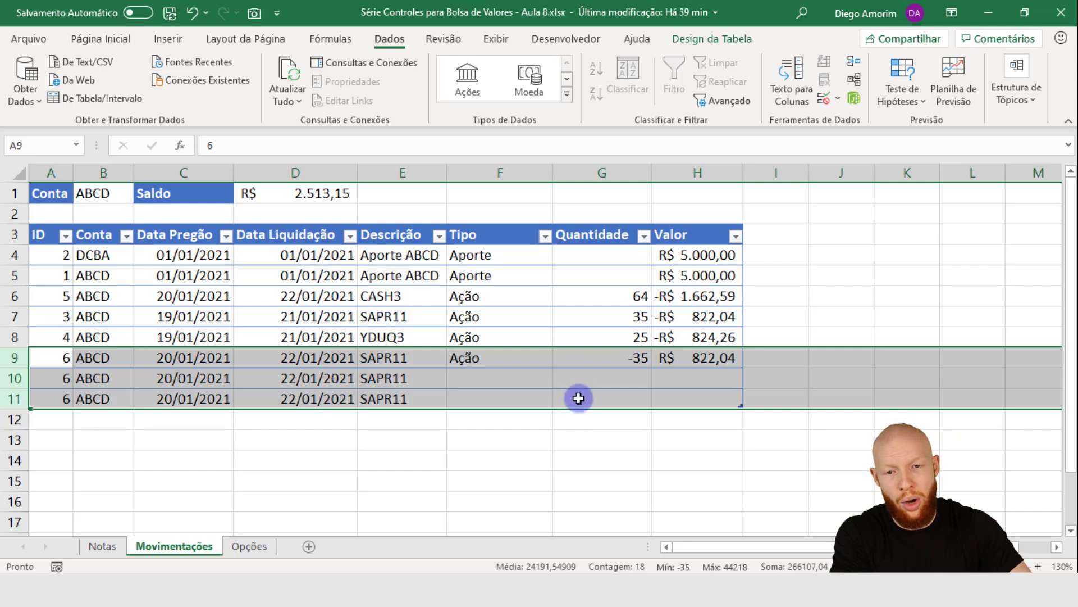
{"action": "left_click", "coordinate": [508, 355]}
{"action": "left_click", "coordinate": [595, 353]}
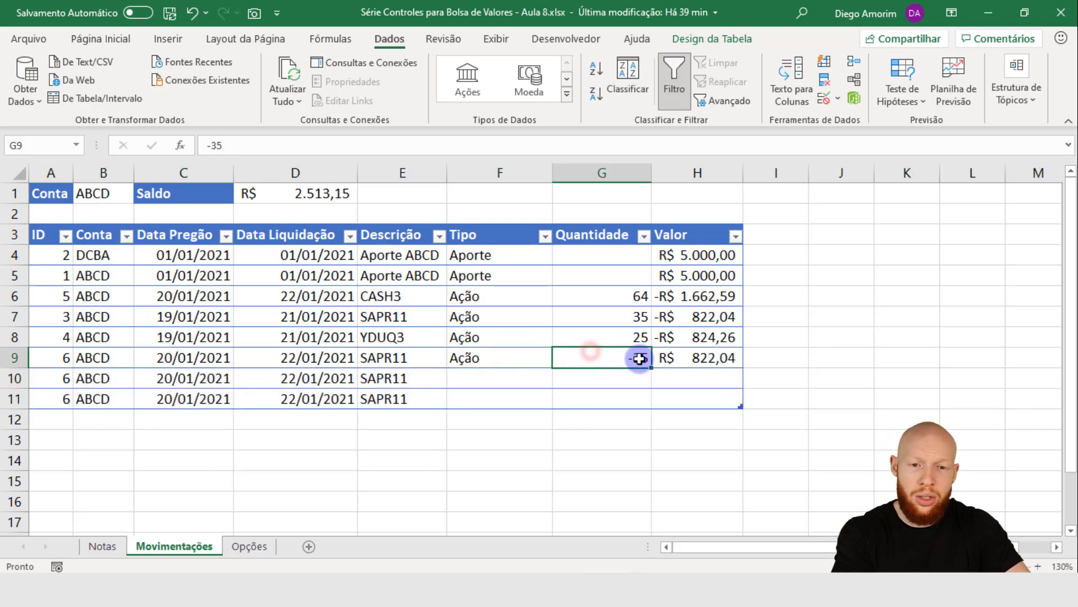
{"action": "left_click", "coordinate": [695, 358]}
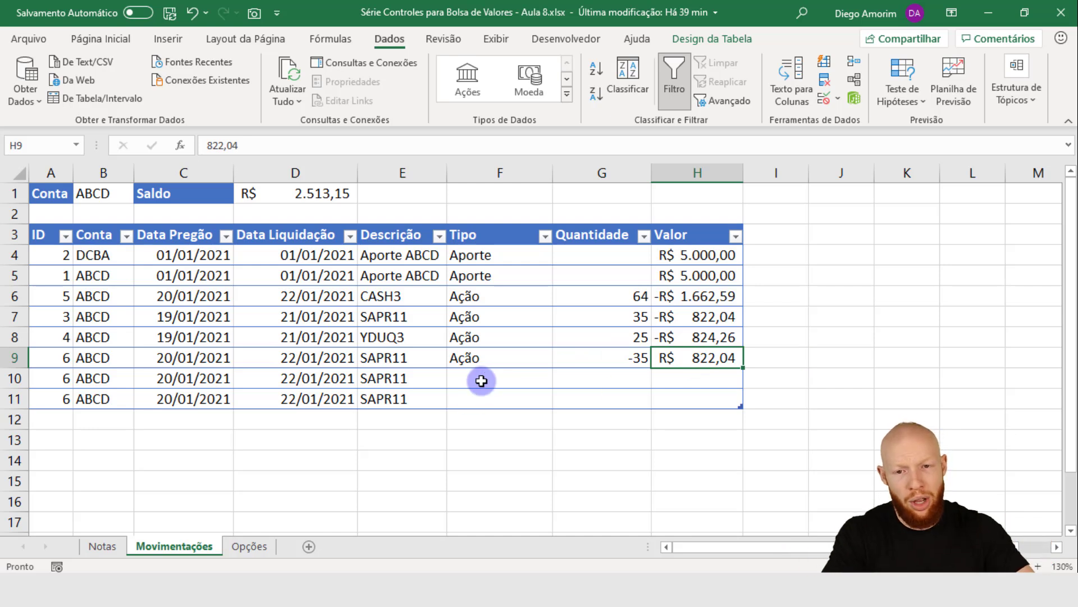
{"action": "left_click", "coordinate": [480, 379]}
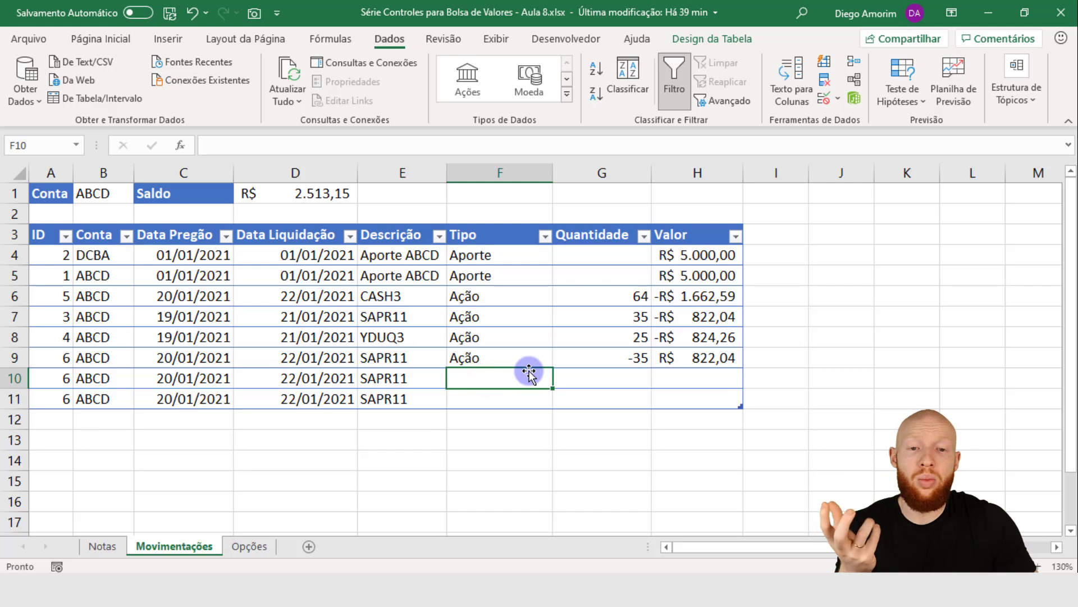
{"action": "left_click", "coordinate": [629, 316]}
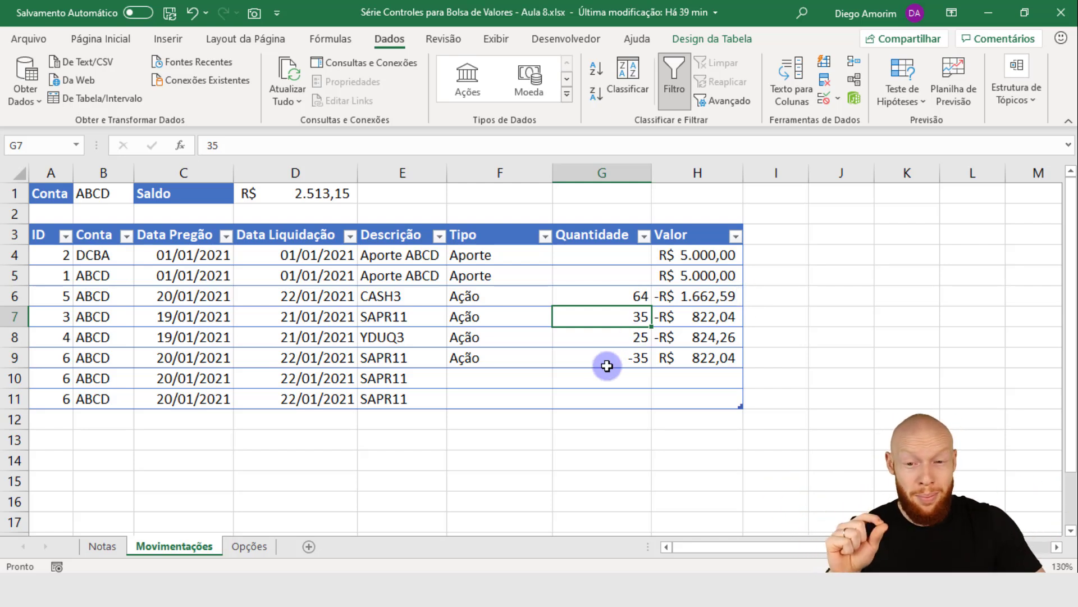
{"action": "left_click", "coordinate": [600, 362]}
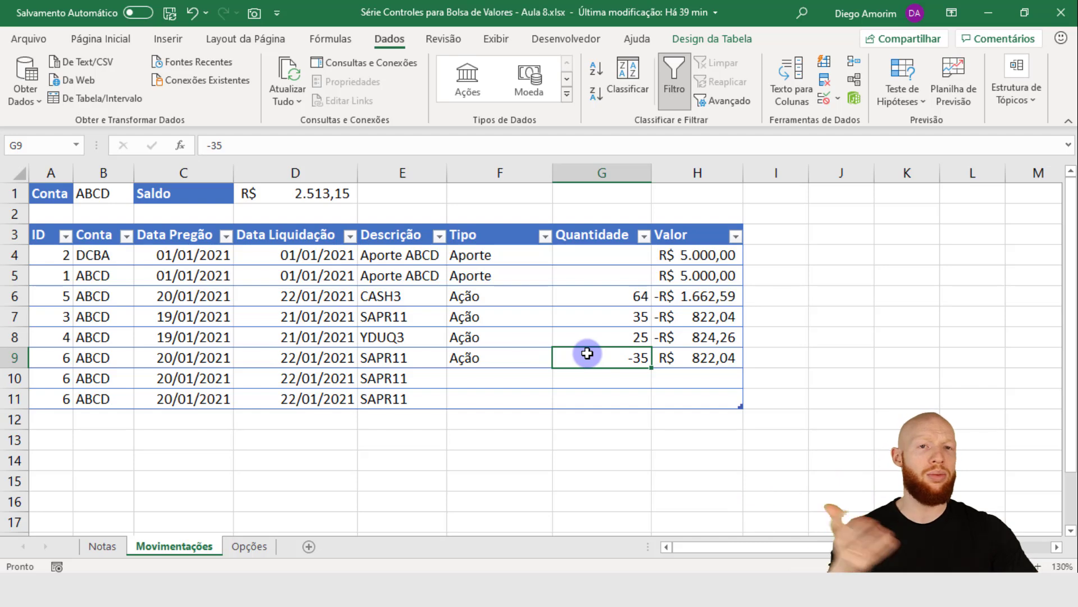
- Examine the SAPR11 sale's Valor Operação, Taxas and Valor Liquido in row 5 of Notas, and return to Movimentações
{"action": "left_click", "coordinate": [102, 548]}
{"action": "left_click_drag", "start_coordinate": [409, 246], "coordinate": [730, 252]}
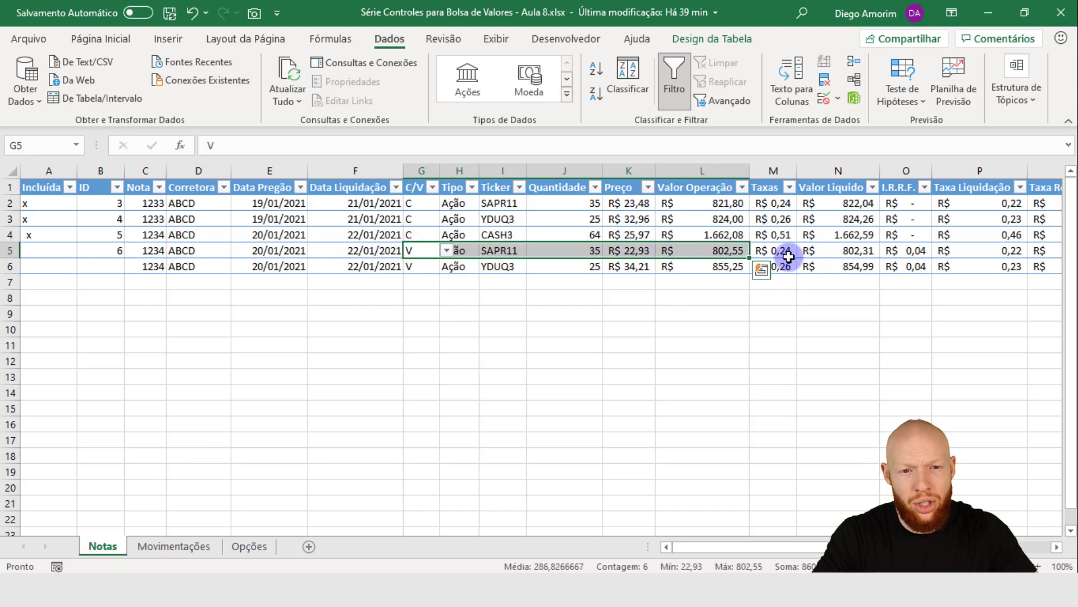
{"action": "left_click", "coordinate": [725, 251]}
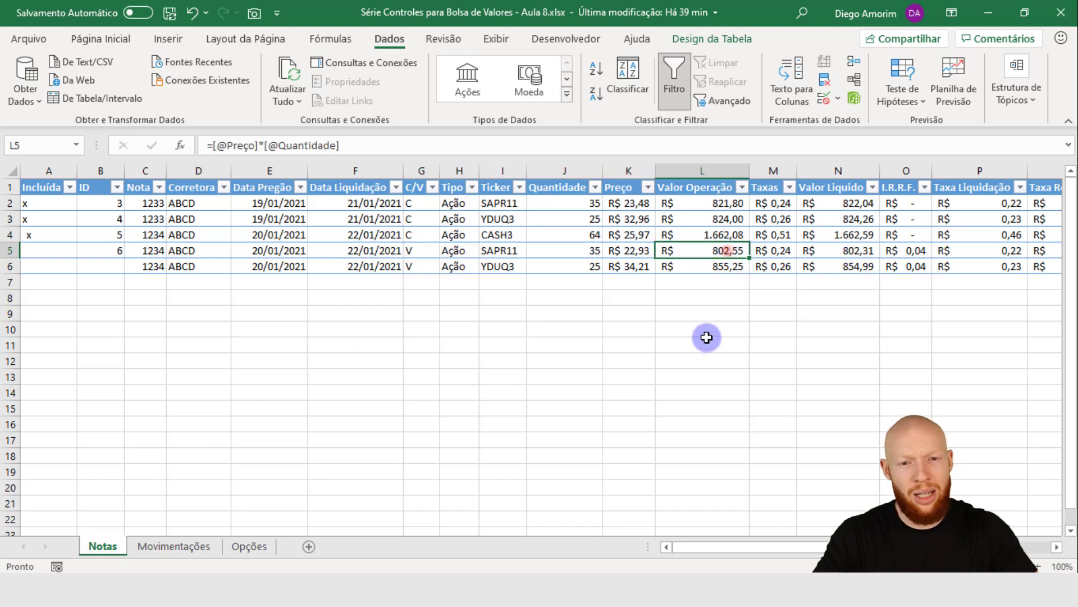
{"action": "left_click", "coordinate": [769, 252]}
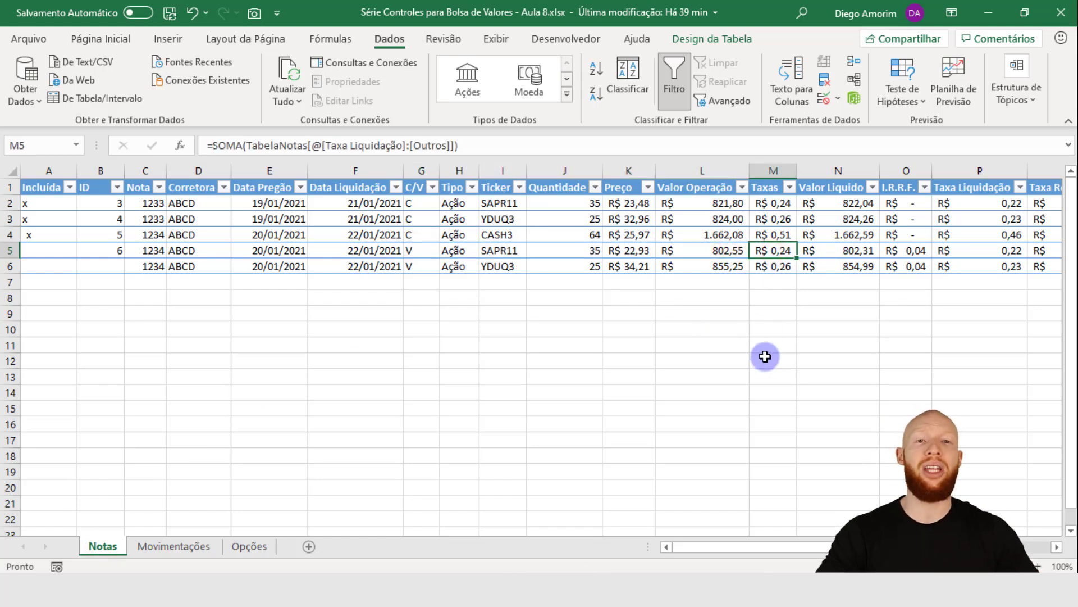
{"action": "left_click", "coordinate": [849, 247]}
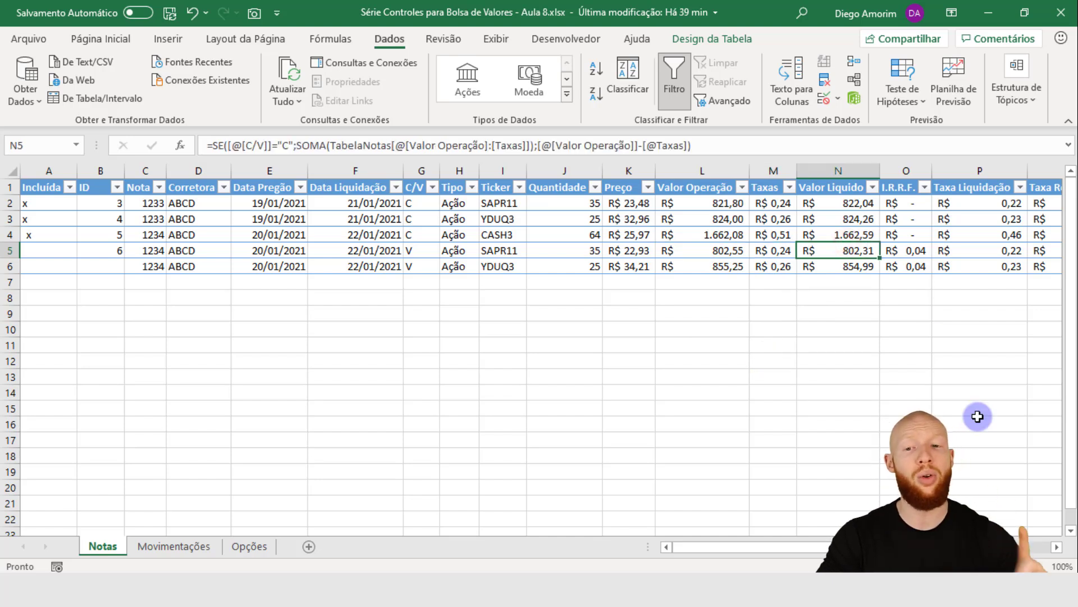
{"action": "left_click", "coordinate": [178, 545]}
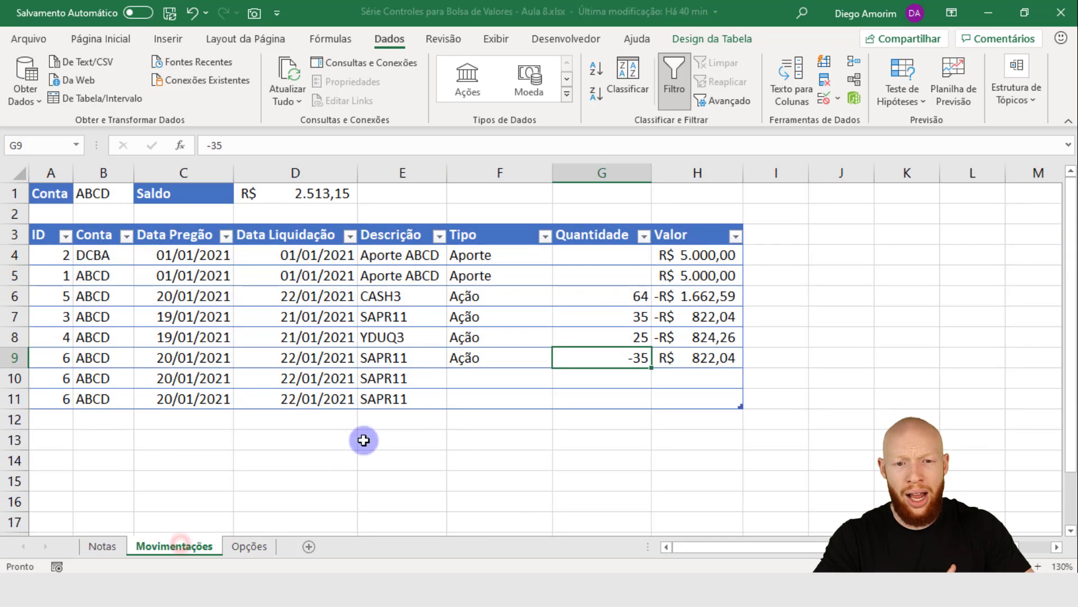
- Enter the formula =802,31-H9 in H10 to calculate the SAPR11 sale's result from its net value and reversed cost
{"action": "left_click", "coordinate": [717, 378]}
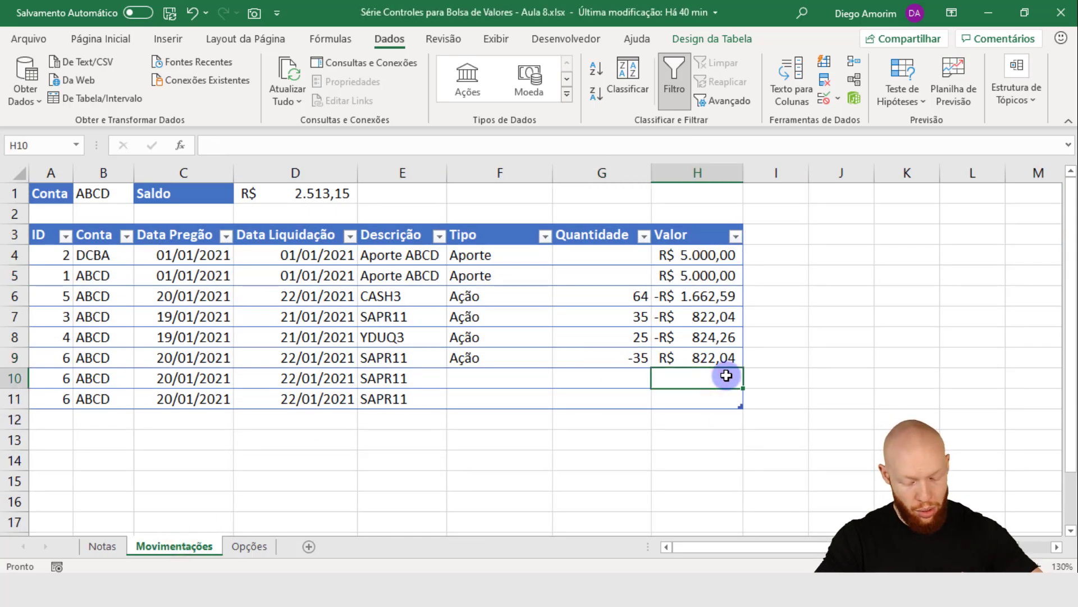
{"action": "type", "text": "=802,31"}
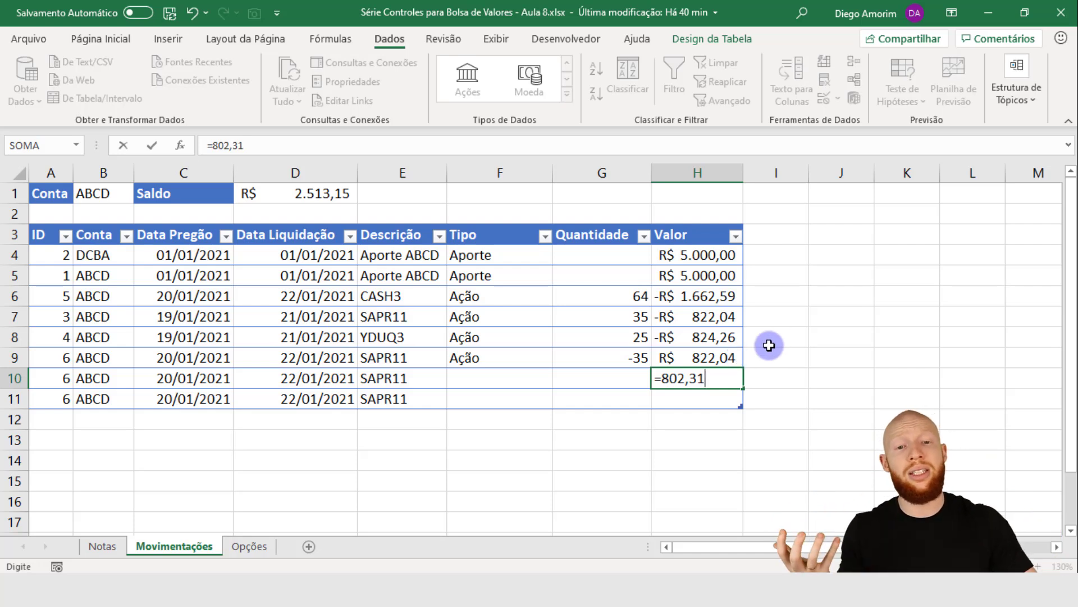
{"action": "left_click_drag", "start_coordinate": [712, 377], "coordinate": [662, 379]}
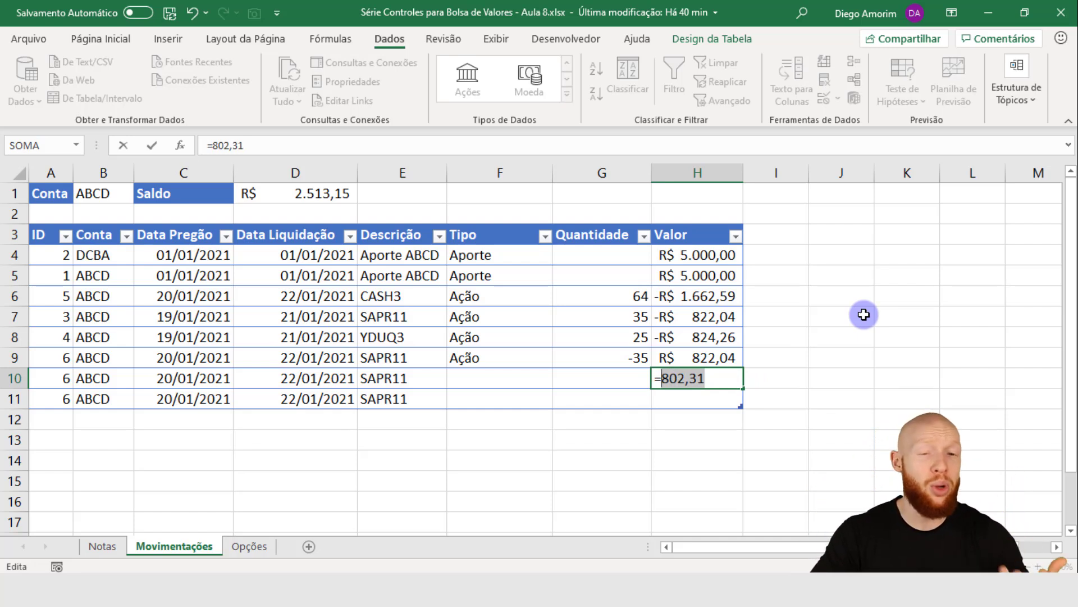
{"action": "left_click", "coordinate": [705, 378]}
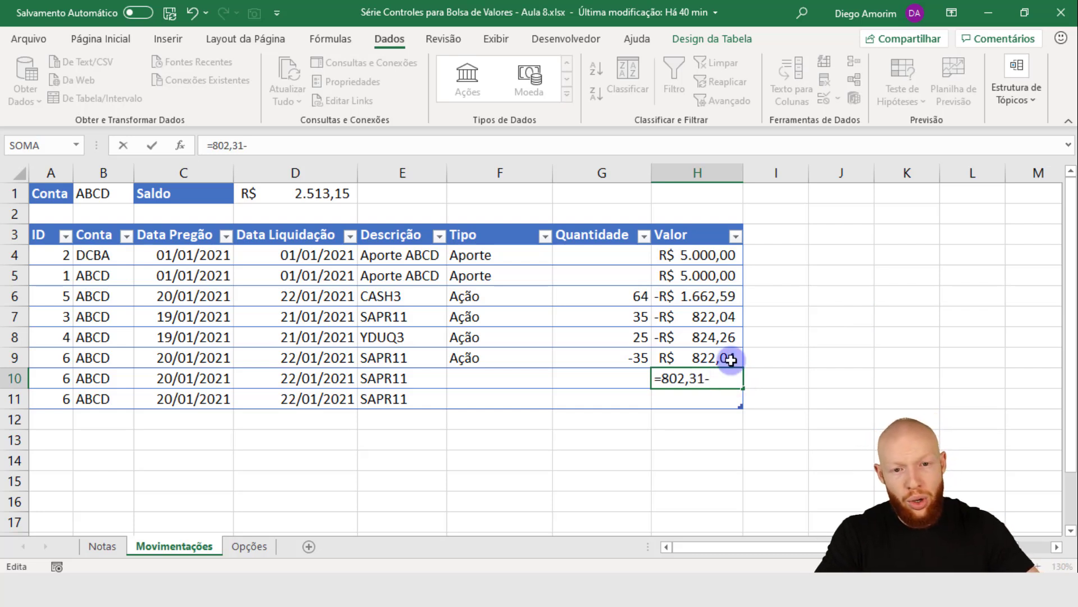
{"action": "left_click", "coordinate": [725, 358]}
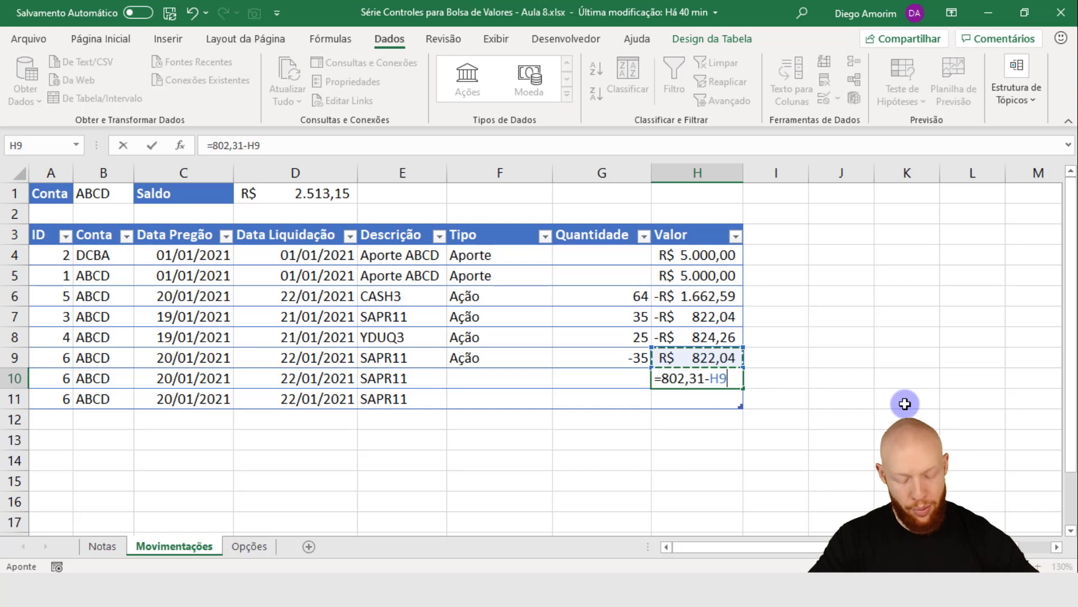
{"action": "key", "text": "Return"}
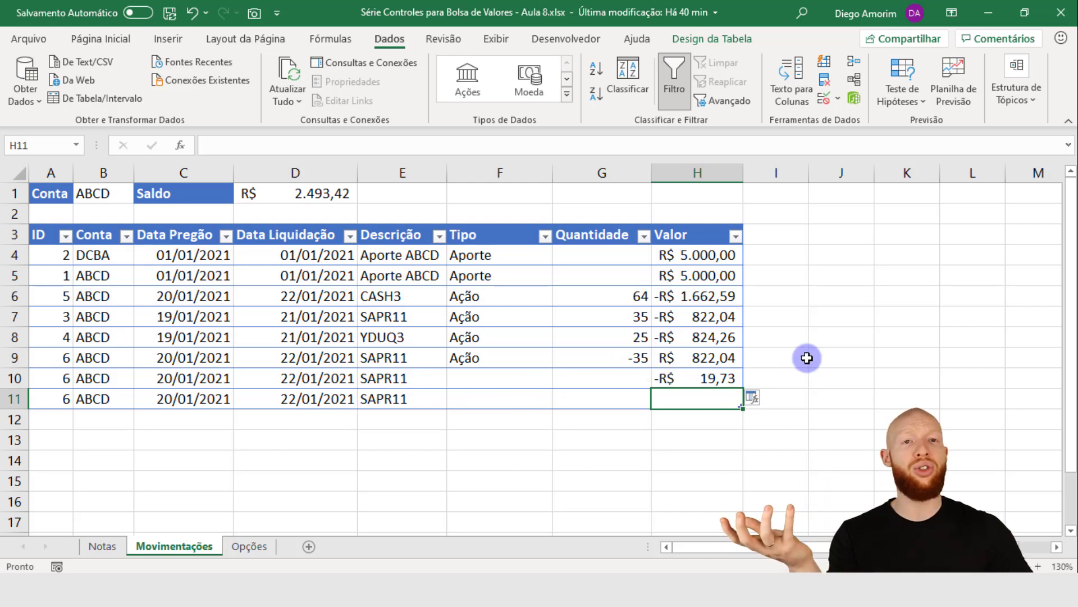
- Check the result formula in H10 and the YDUQ3 sale row in Notas, and return to Movimentações
{"action": "left_click", "coordinate": [728, 379]}
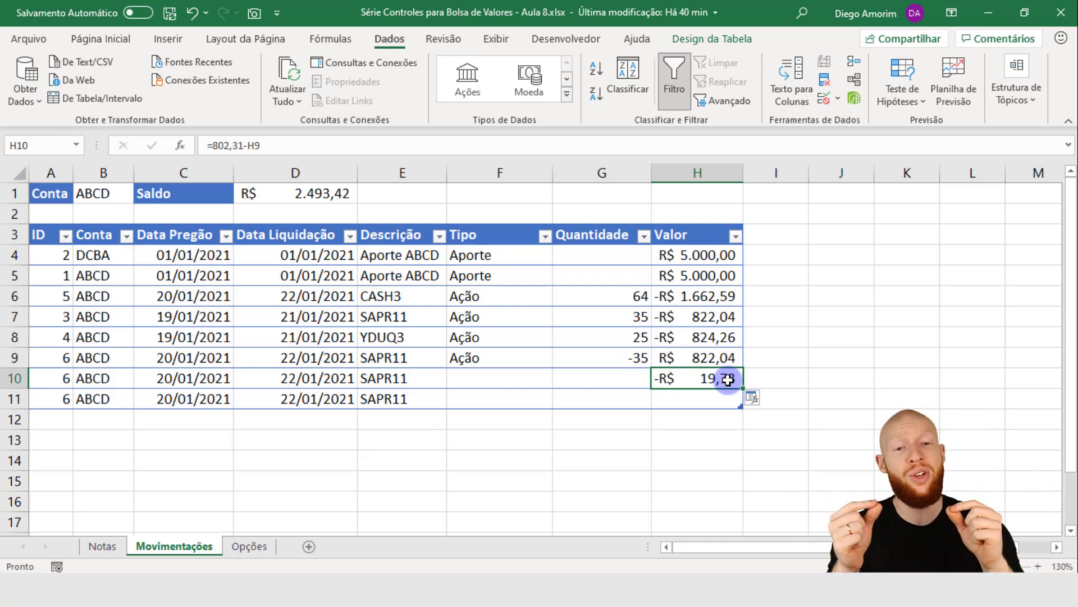
{"action": "left_click", "coordinate": [102, 546]}
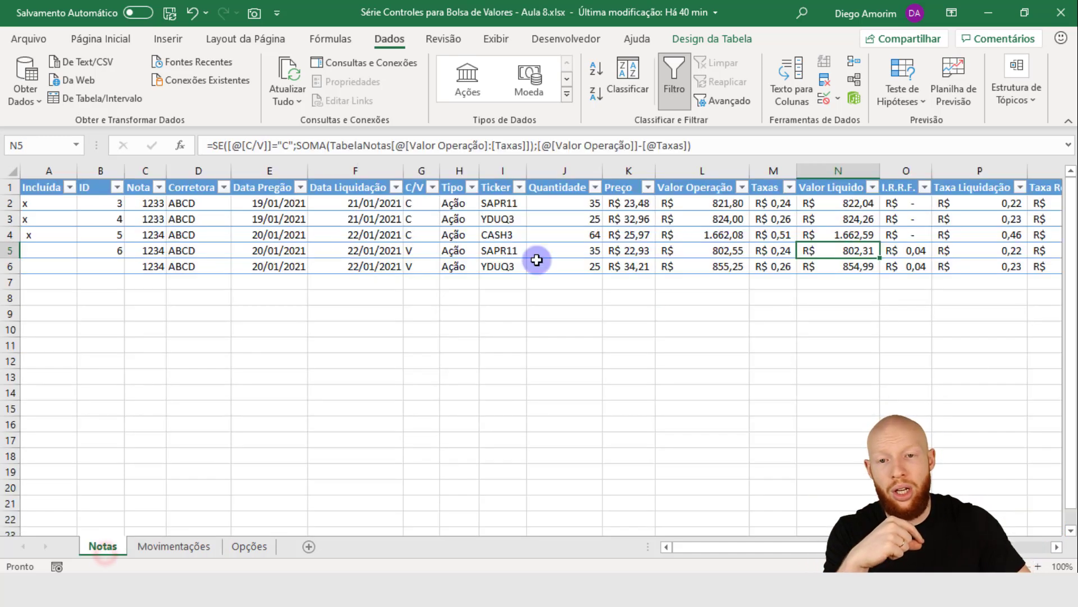
{"action": "left_click", "coordinate": [520, 268]}
{"action": "left_click", "coordinate": [147, 547]}
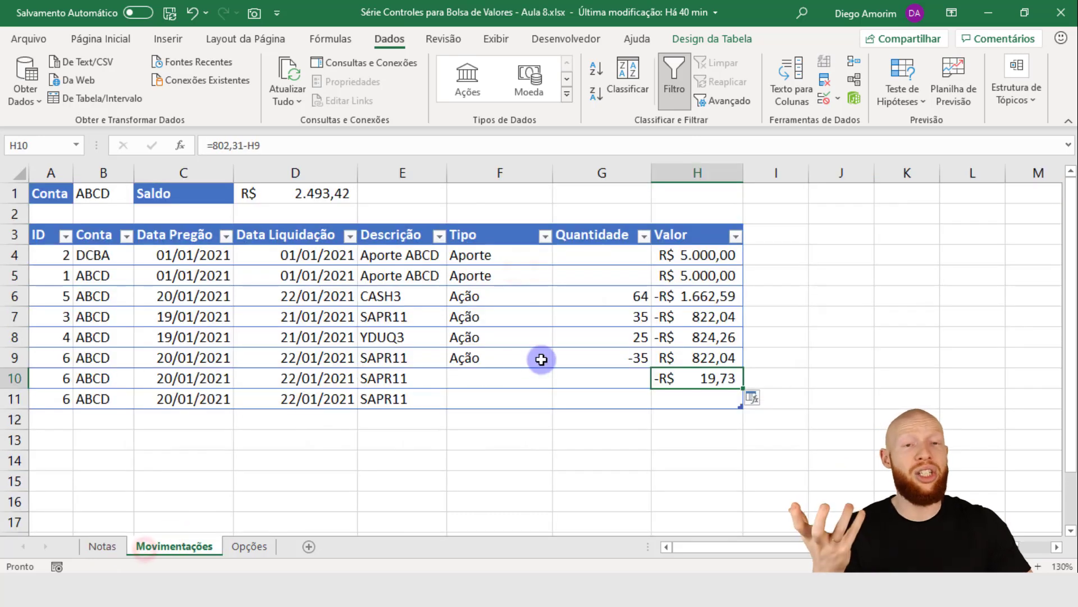
- Set the Quantidade of the second SAPR11 sale row, G10, to -35
{"action": "left_click", "coordinate": [602, 379]}
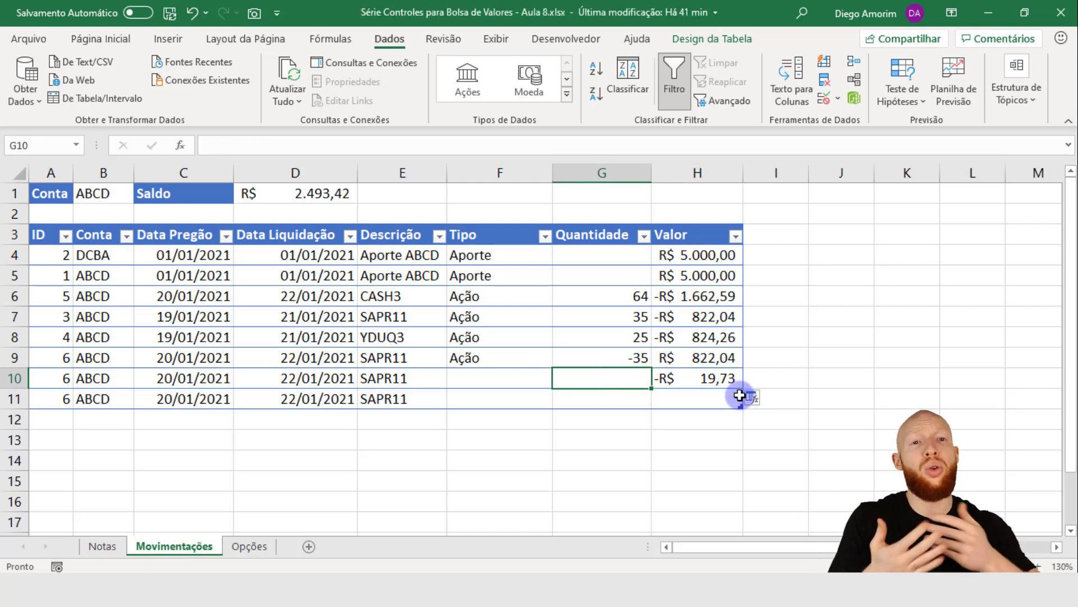
{"action": "left_click", "coordinate": [517, 378]}
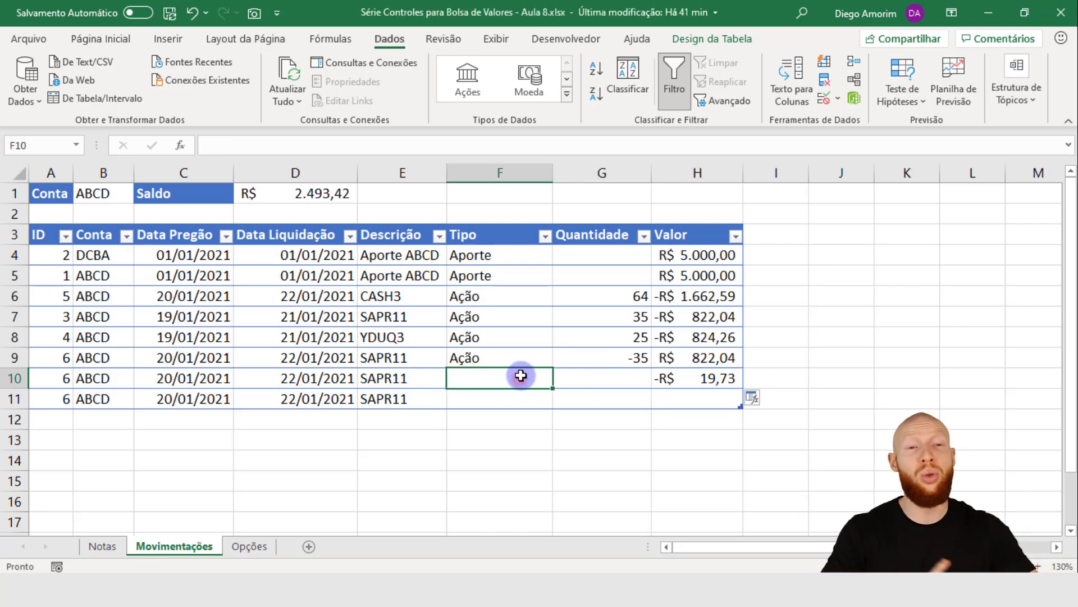
{"action": "left_click", "coordinate": [623, 380]}
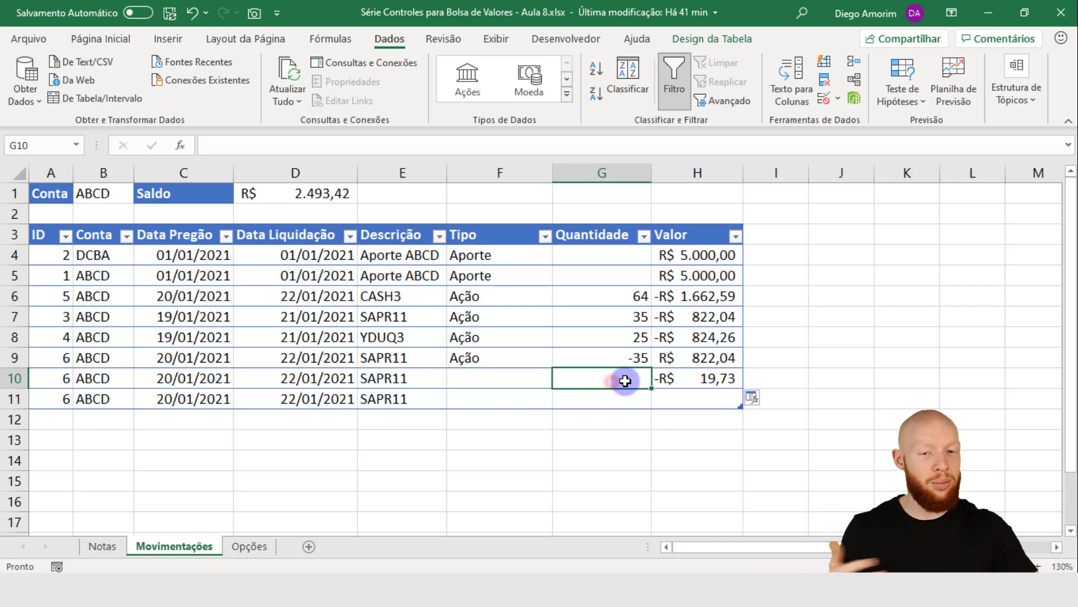
{"action": "type", "text": "-35"}
{"action": "key", "text": "Return"}
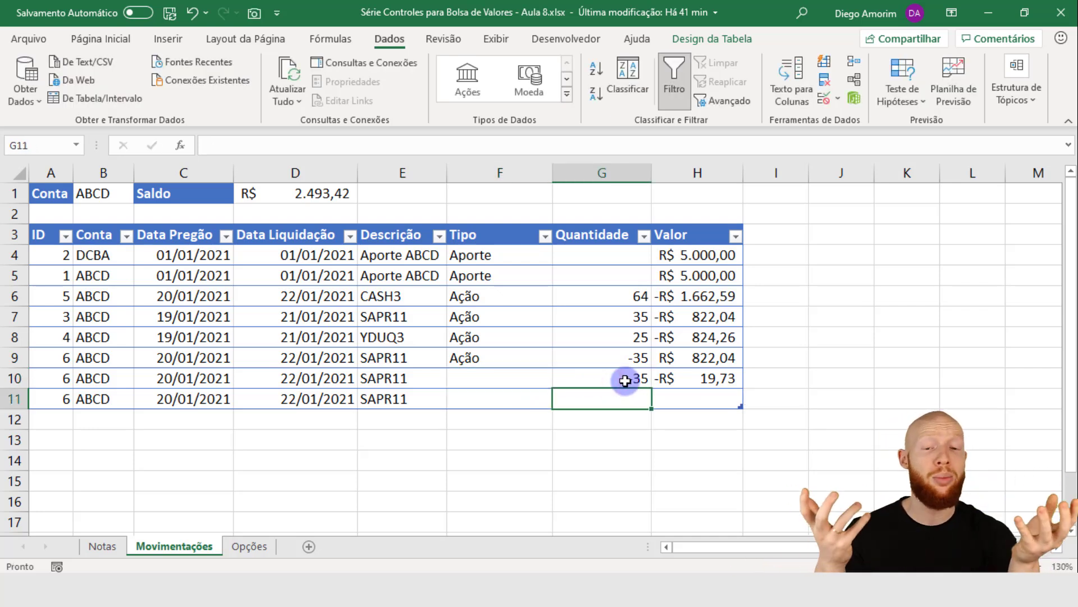
- Set the Tipo of the second SAPR11 sale row, F10, to Resultado Ação
{"action": "key", "text": "Up"}
{"action": "key", "text": "Left"}
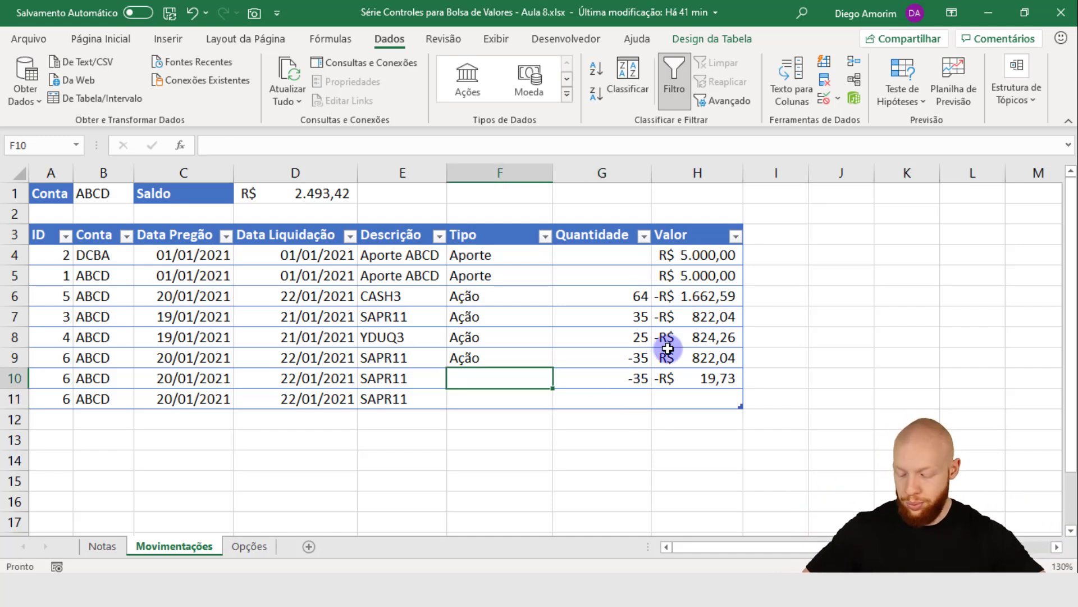
{"action": "type", "text": "r"}
{"action": "key", "text": "BackSpace"}
{"action": "key", "text": "BackSpace"}
{"action": "type", "text": "esultado Ação"}
{"action": "key", "text": "Return"}
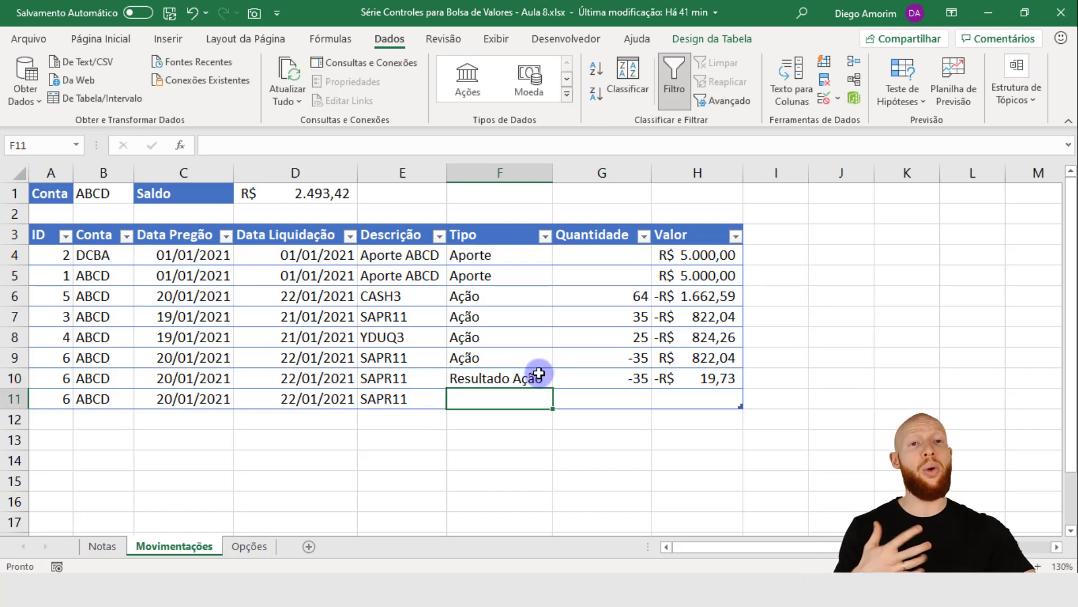
{"action": "left_click", "coordinate": [514, 377]}
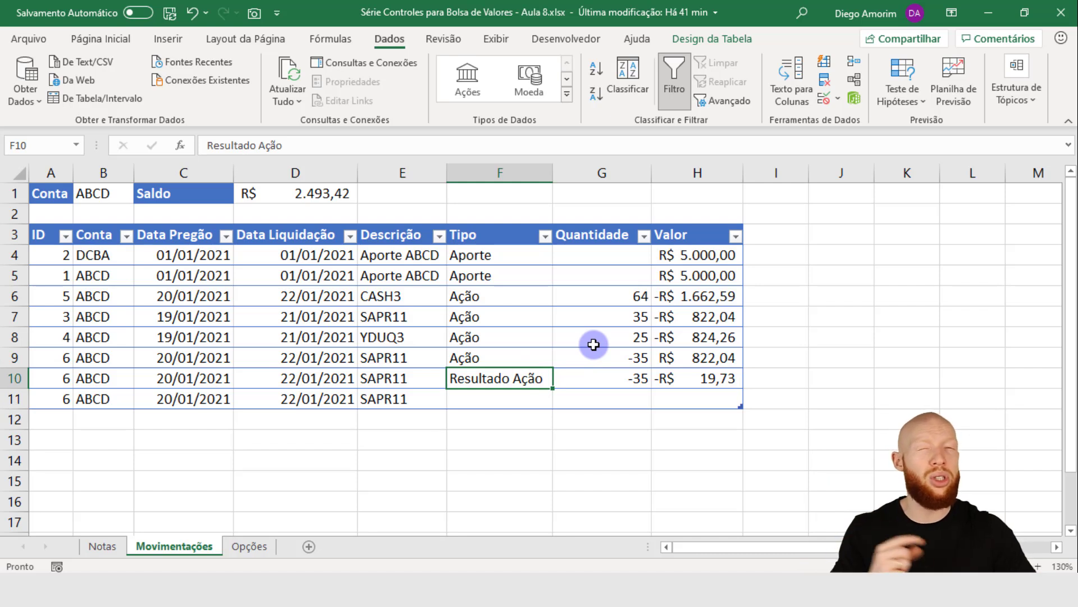
- Examine the I.R.R.F. amounts of the SAPR11 and YDUQ3 sales in Notas, and return to Movimentações
{"action": "left_click", "coordinate": [534, 400]}
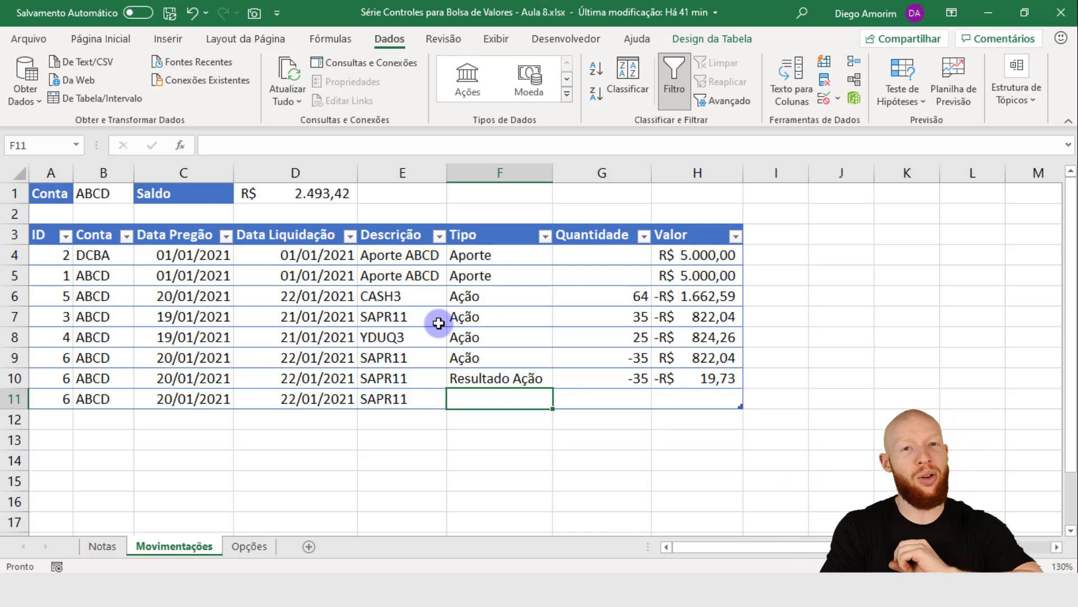
{"action": "left_click", "coordinate": [105, 548]}
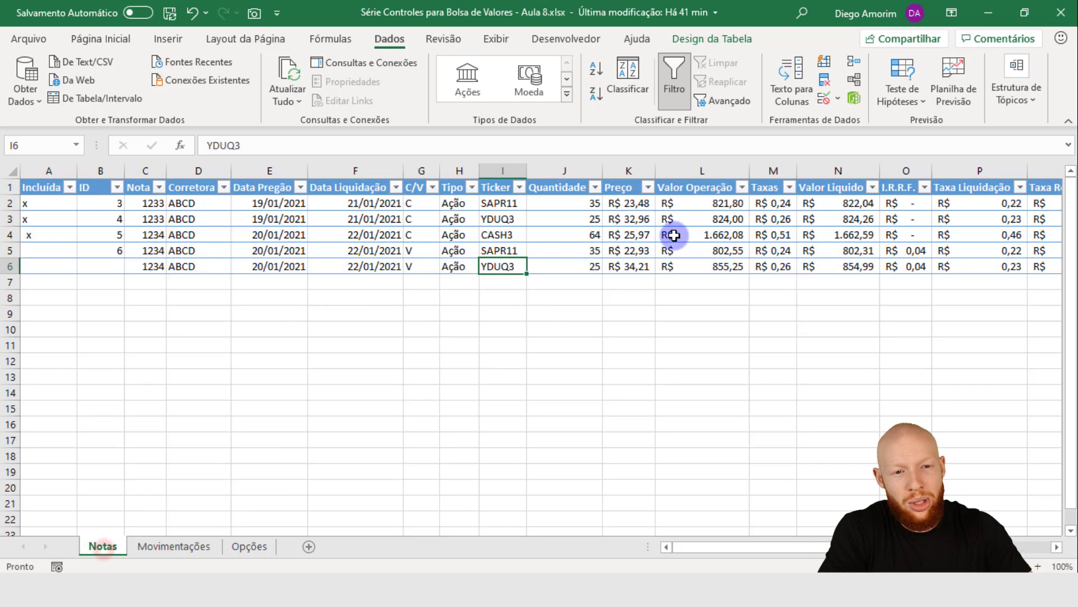
{"action": "left_click", "coordinate": [916, 251]}
{"action": "left_click", "coordinate": [915, 267]}
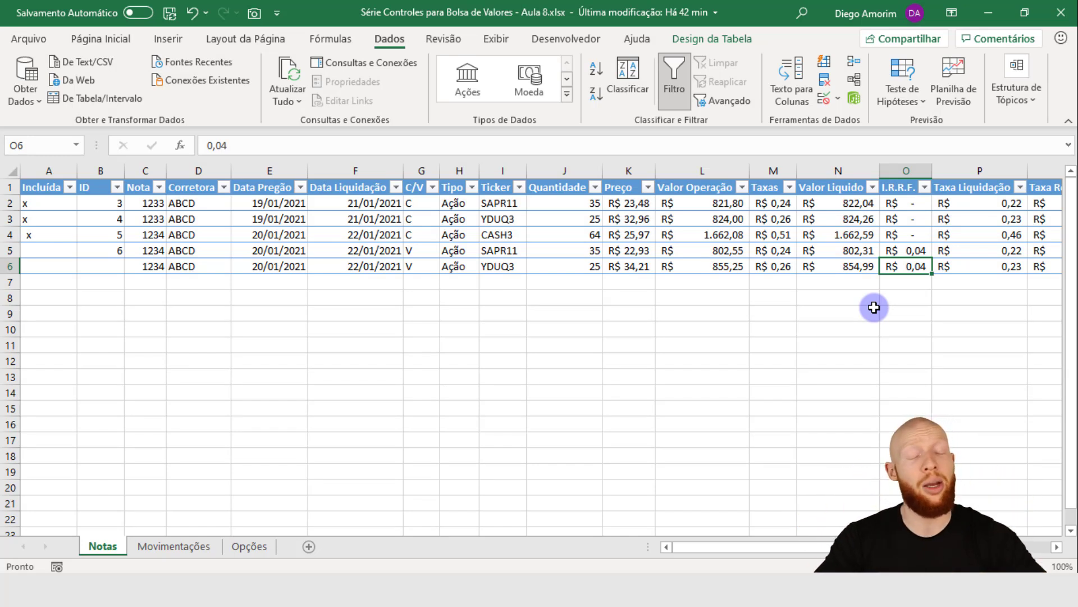
{"action": "key", "text": "Up"}
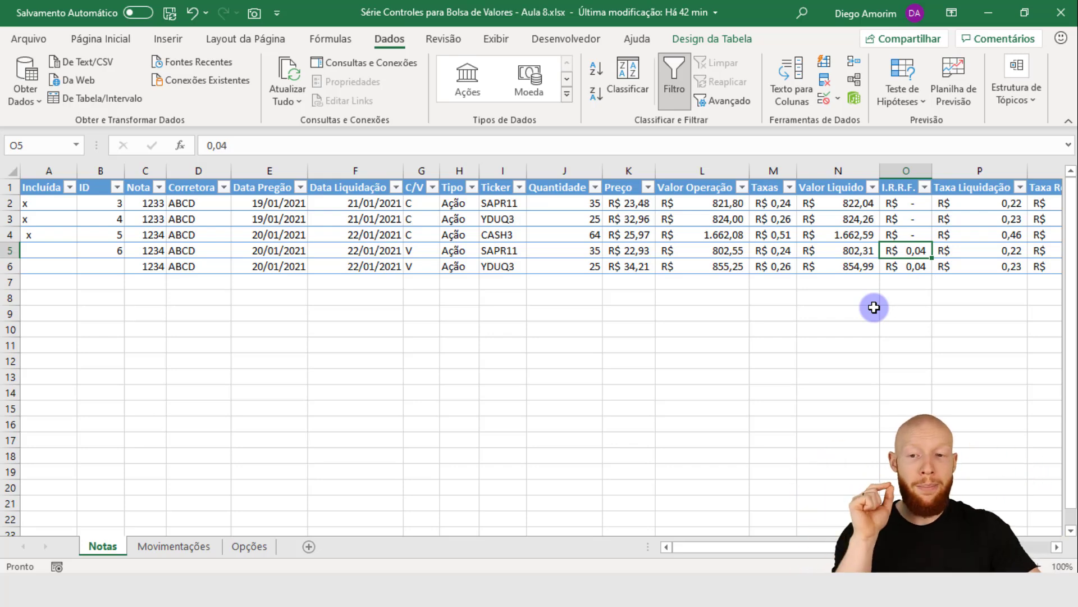
{"action": "left_click", "coordinate": [197, 545]}
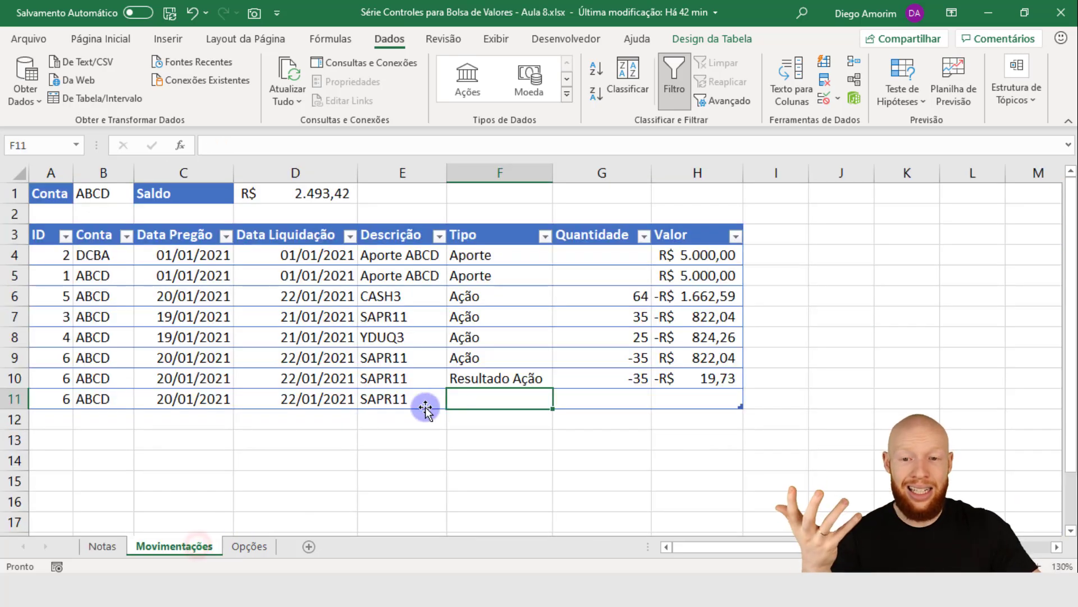
- Set the Tipo of the third SAPR11 sale row, F11, to I.R.R.F. Ação
{"action": "left_click_drag", "start_coordinate": [60, 397], "coordinate": [720, 403]}
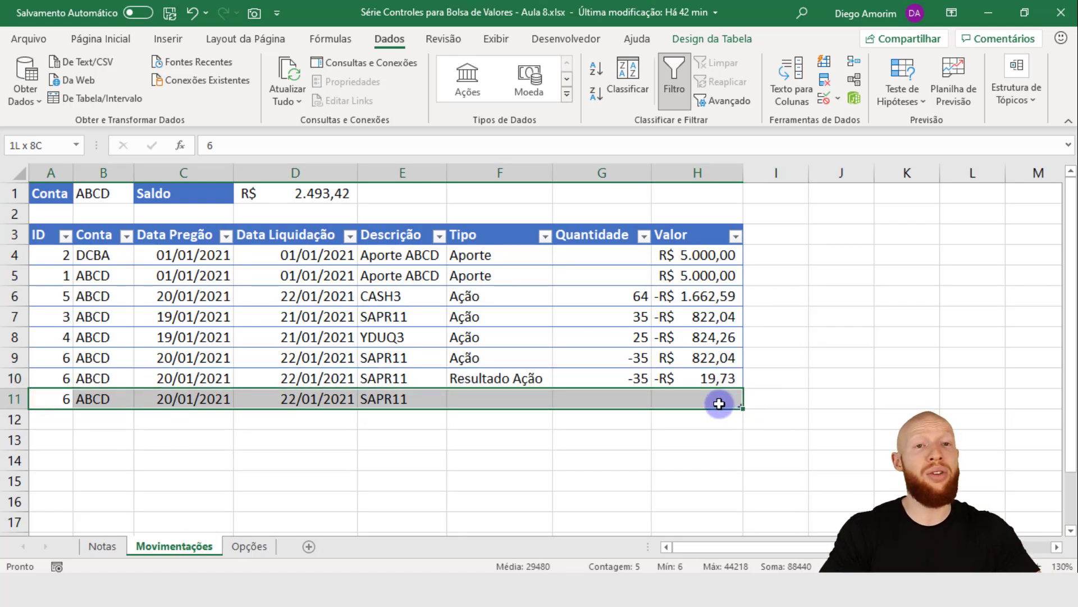
{"action": "left_click", "coordinate": [501, 398]}
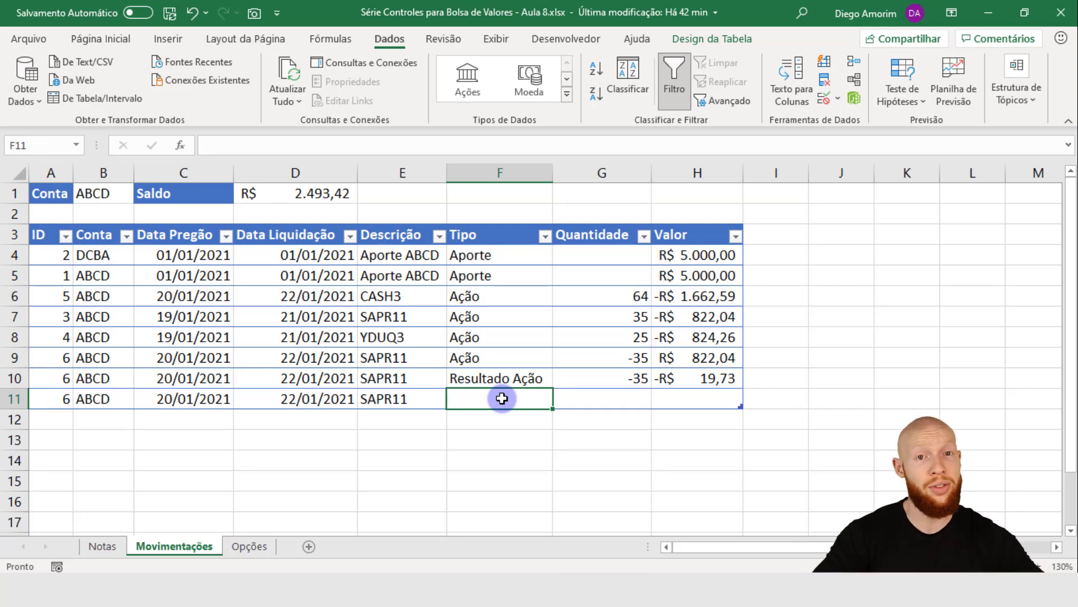
{"action": "type", "text": "I.R.R"}
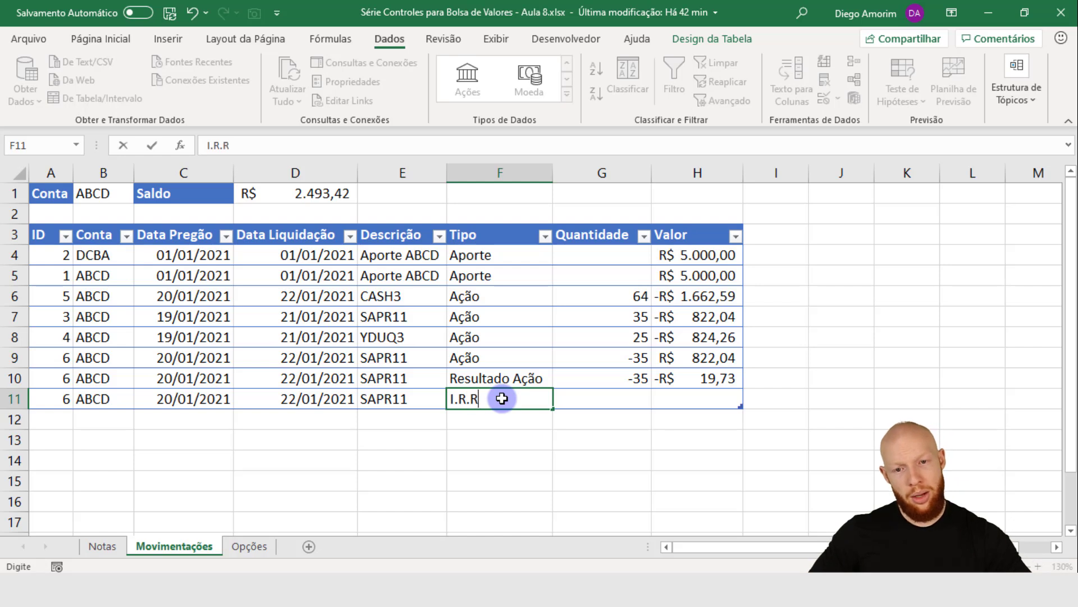
{"action": "type", "text": ".F. Ação"}
{"action": "key", "text": "Tab"}
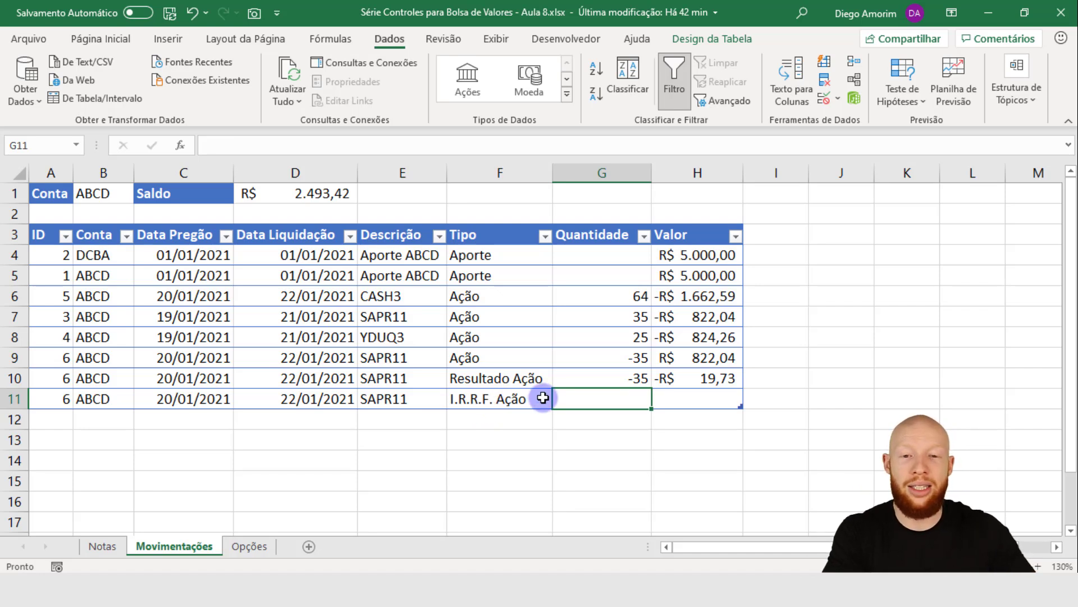
{"action": "left_click", "coordinate": [494, 398]}
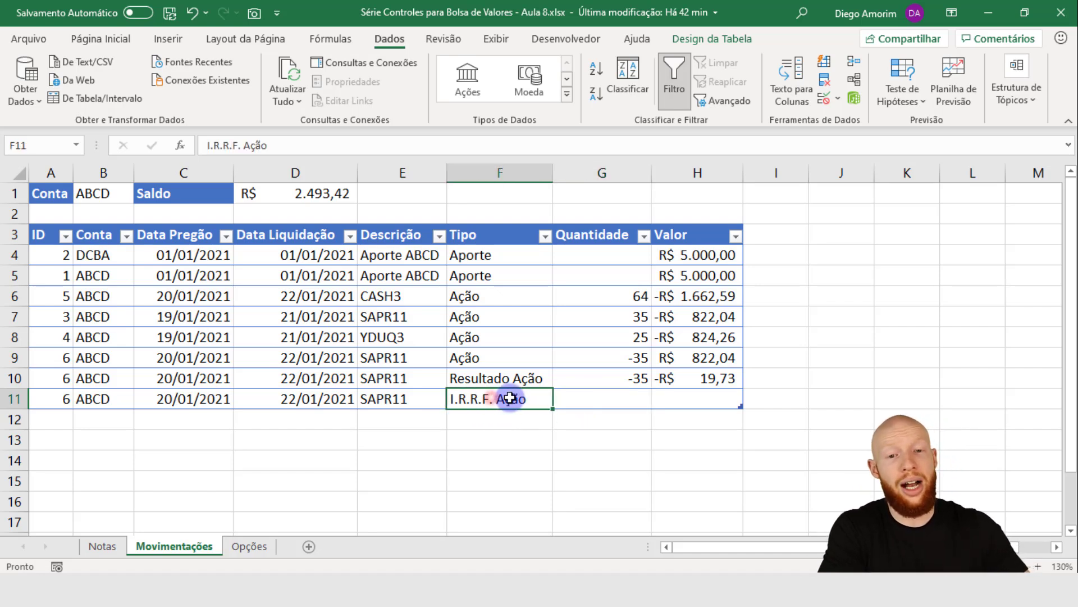
- Compare the Tipo and Quantidade of the Ação sale in row 9 with the Resultado Ação and I.R.R.F. Ação types below it
{"action": "left_click", "coordinate": [619, 399]}
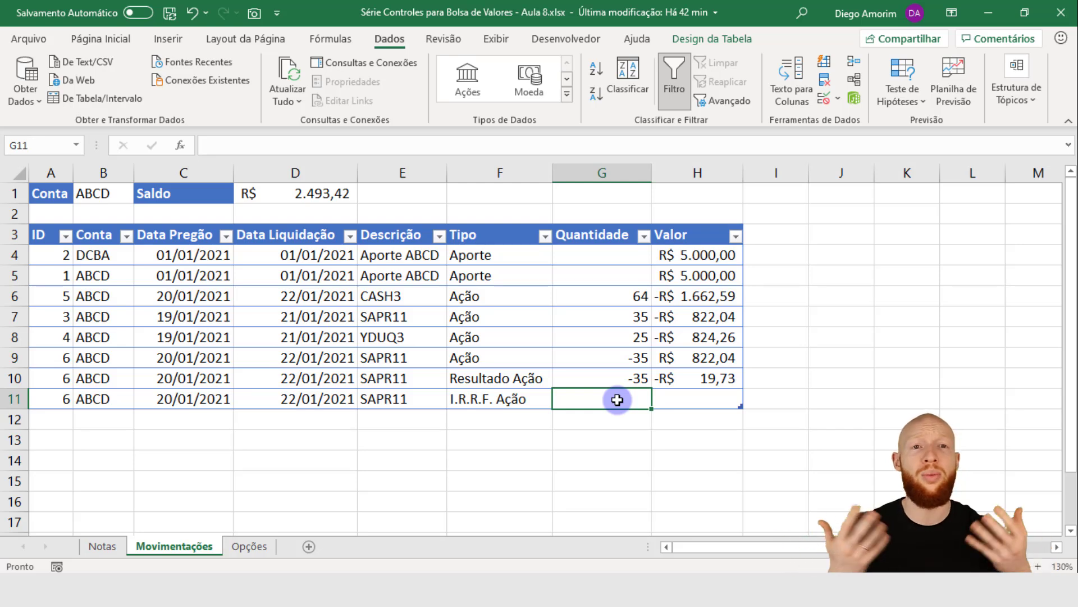
{"action": "left_click", "coordinate": [609, 360]}
{"action": "left_click", "coordinate": [531, 362]}
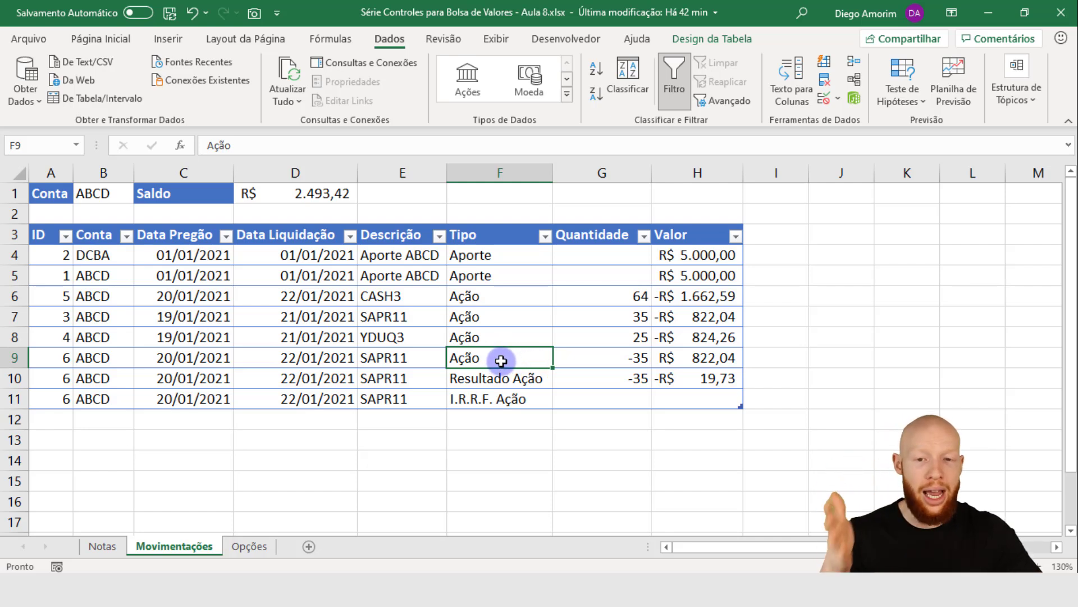
{"action": "left_click", "coordinate": [604, 360]}
{"action": "left_click", "coordinate": [499, 362]}
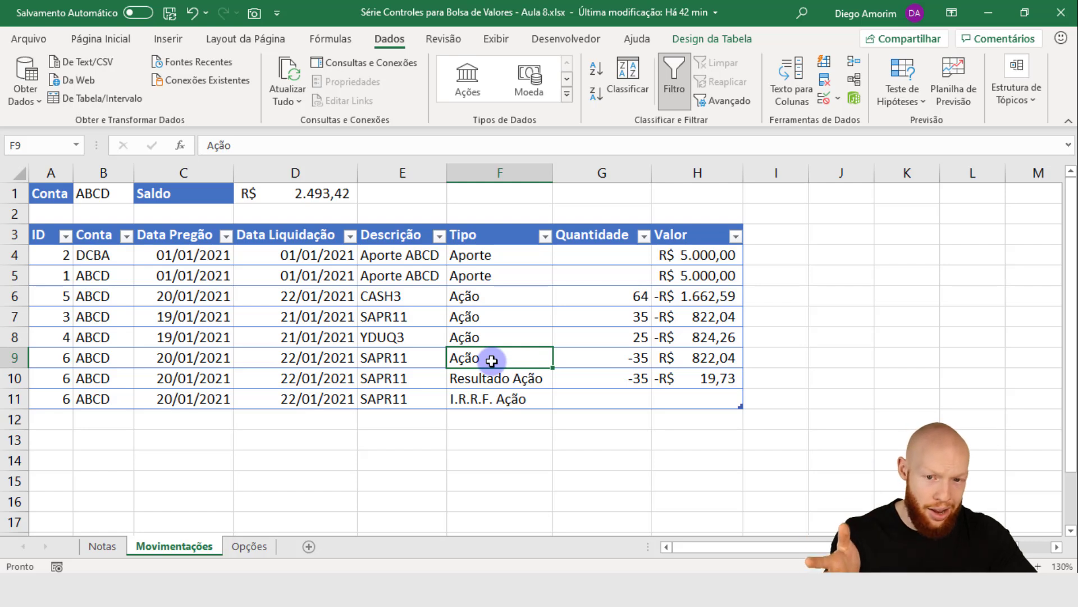
{"action": "left_click", "coordinate": [590, 357]}
{"action": "left_click", "coordinate": [480, 355]}
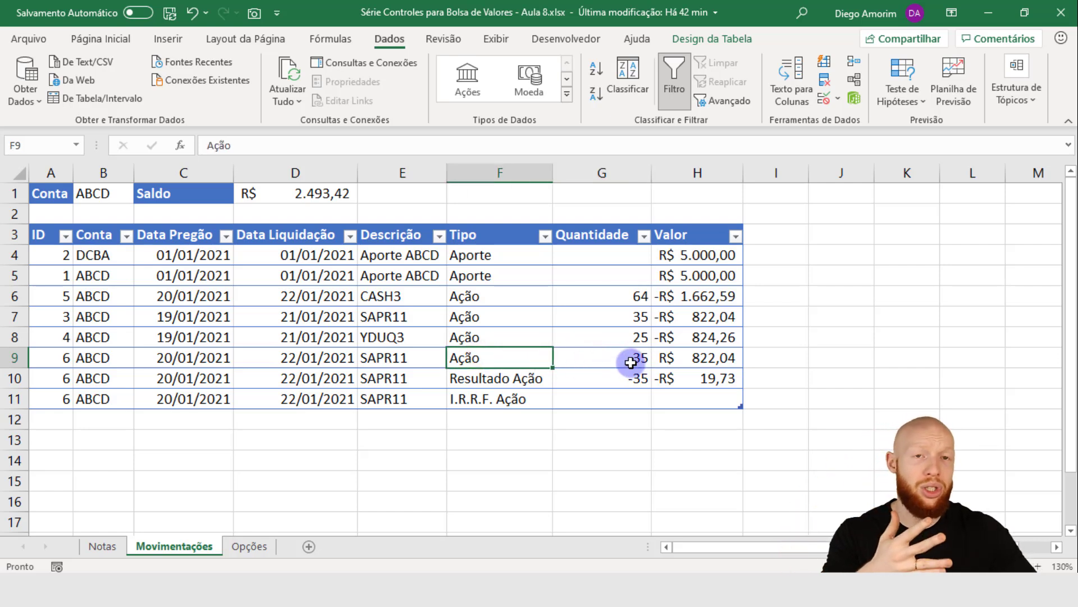
{"action": "left_click_drag", "start_coordinate": [505, 379], "coordinate": [513, 403]}
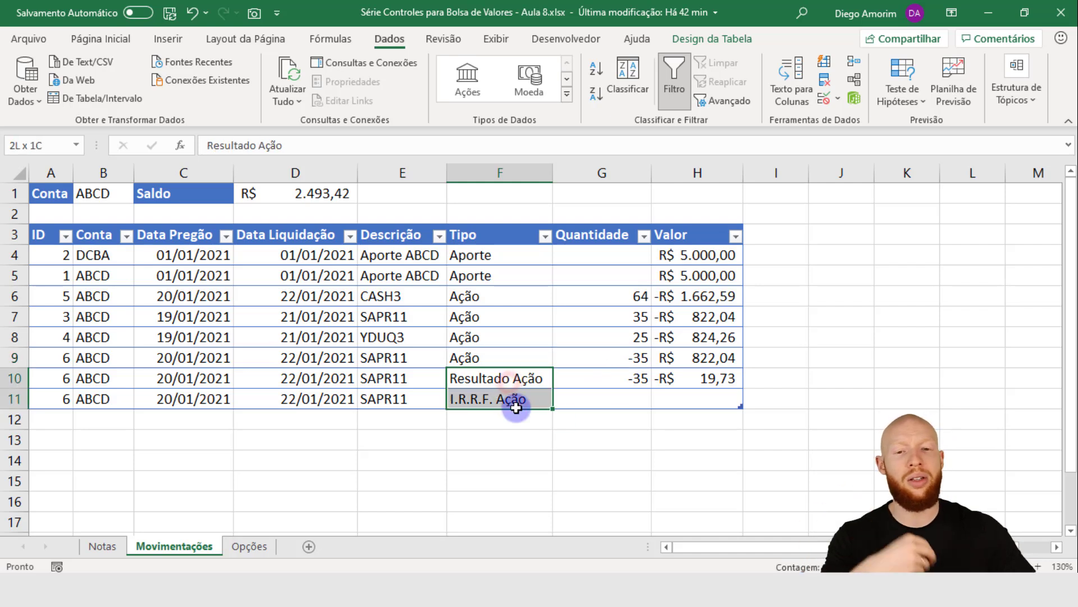
- Set the Quantidade of the I.R.R.F. Ação row, G11, to -35
{"action": "left_click", "coordinate": [577, 401]}
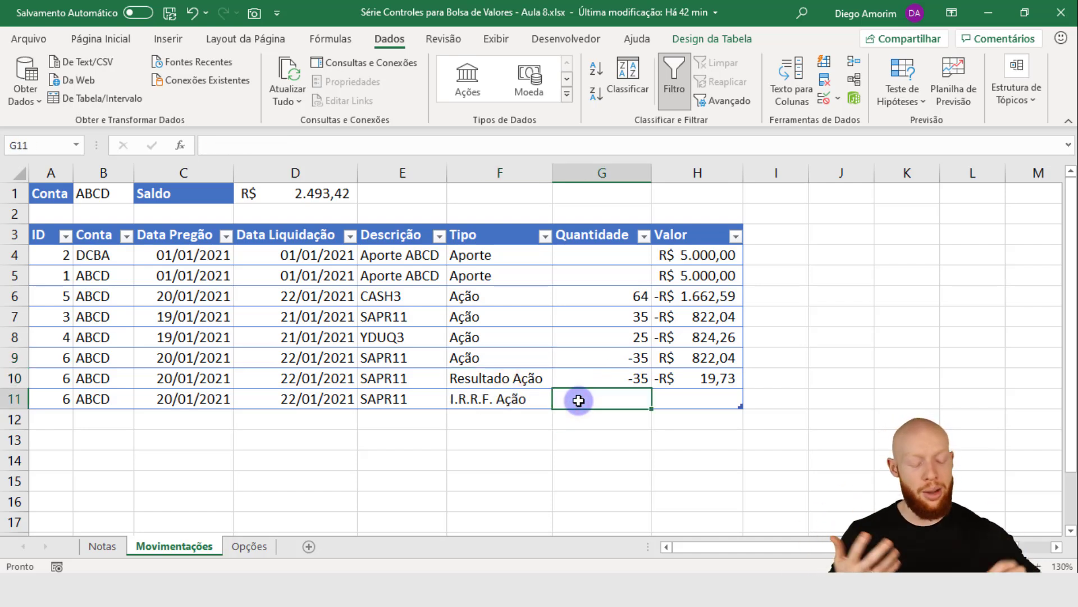
{"action": "type", "text": "-35"}
{"action": "key", "text": "Tab"}
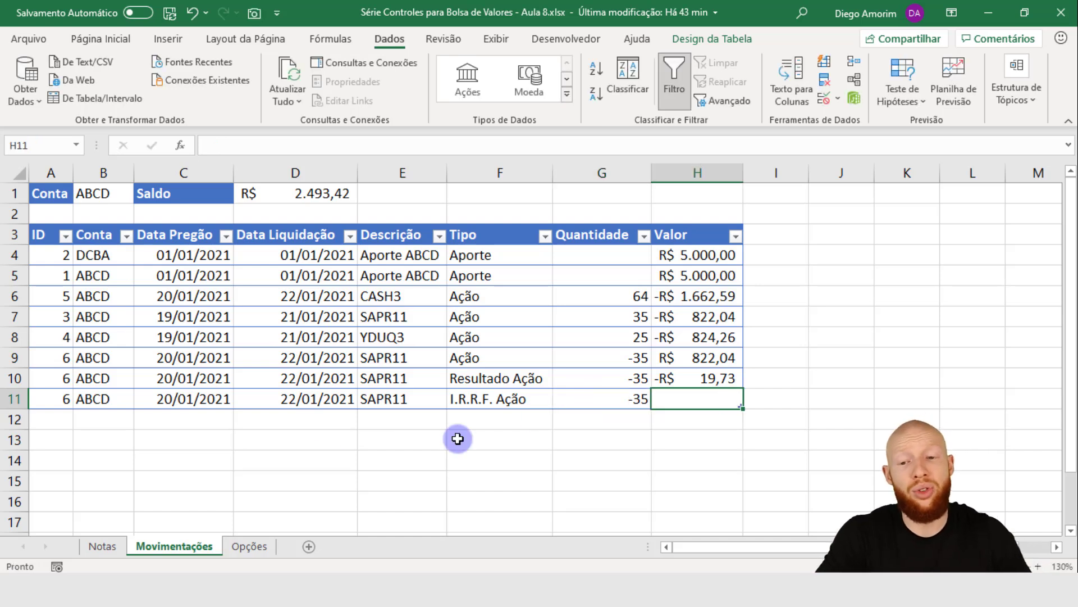
- Look up the SAPR11 sale's I.R.R.F. in Notas and set the Valor of the I.R.R.F. Ação row, H11 in Movimentações, to -0,04
{"action": "left_click", "coordinate": [105, 544]}
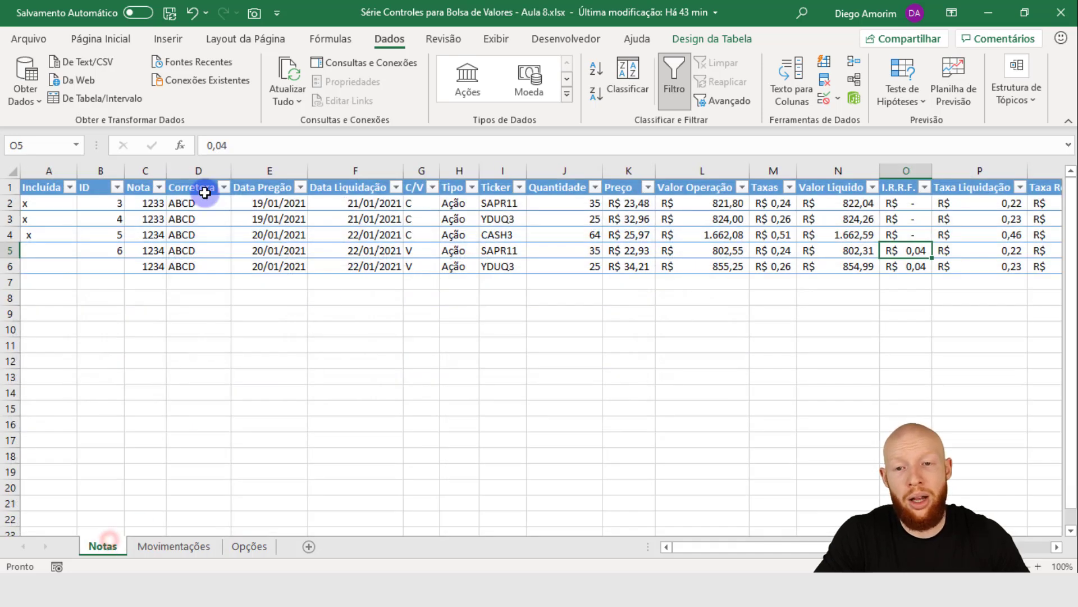
{"action": "left_click", "coordinate": [3, 254]}
{"action": "left_click", "coordinate": [924, 248]}
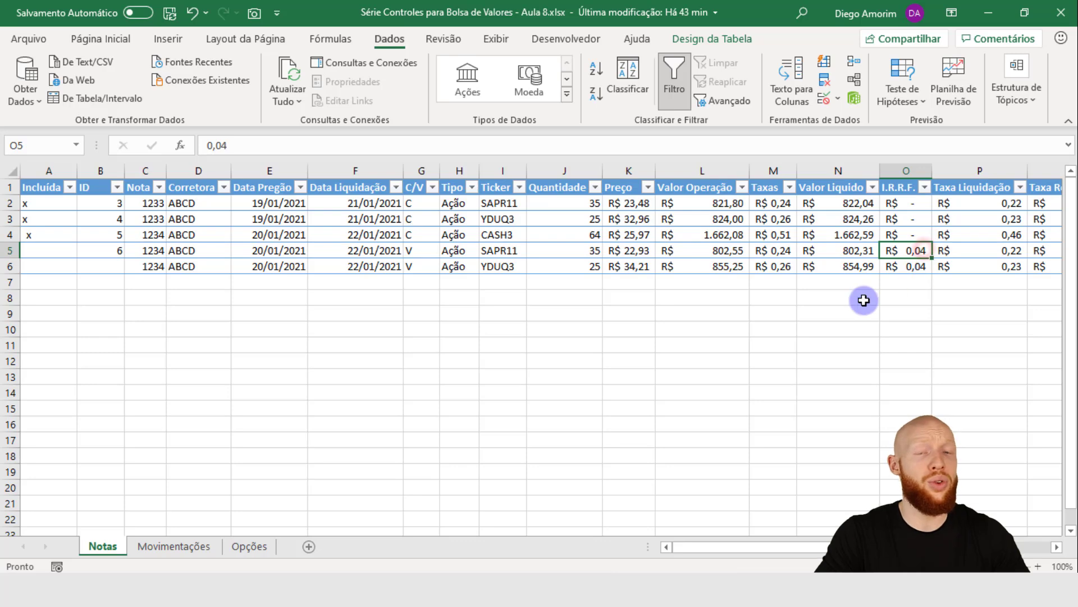
{"action": "left_click", "coordinate": [159, 557]}
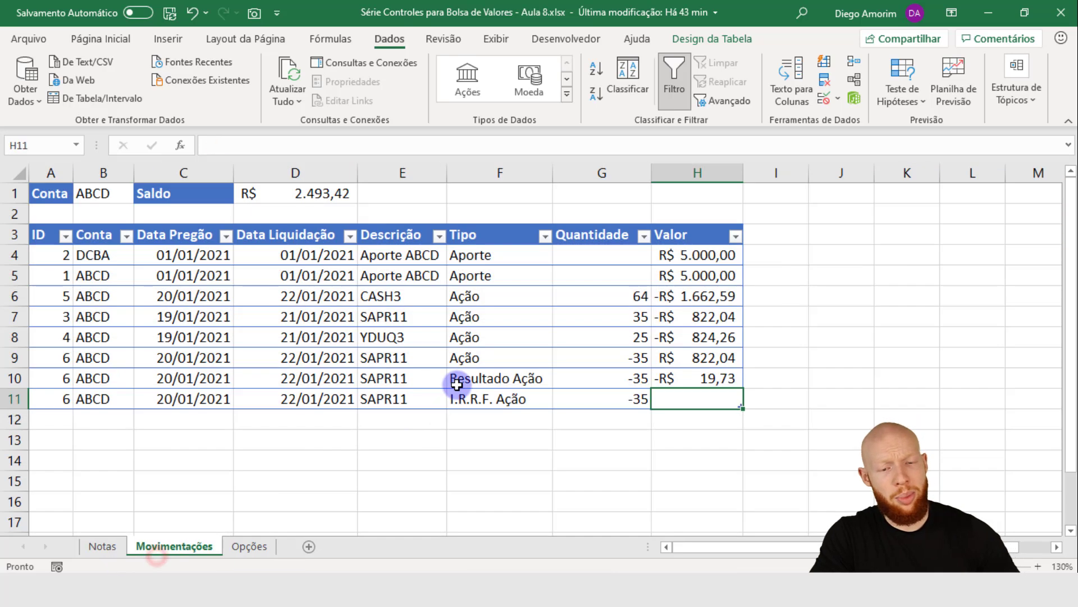
{"action": "type", "text": "0,04"}
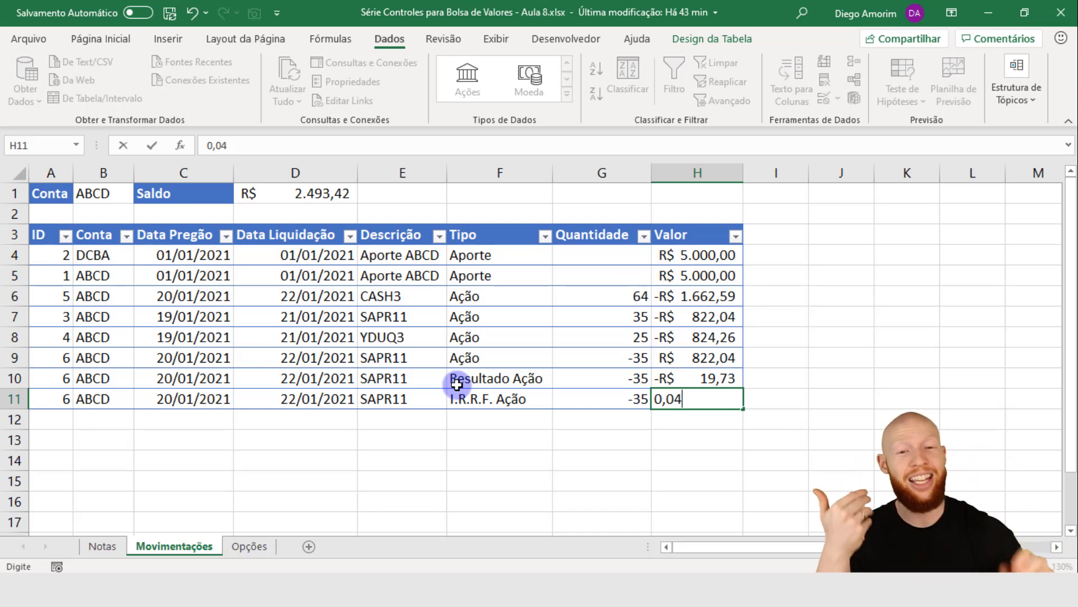
{"action": "left_click", "coordinate": [650, 399]}
{"action": "type", "text": "-"}
{"action": "key", "text": "Return"}
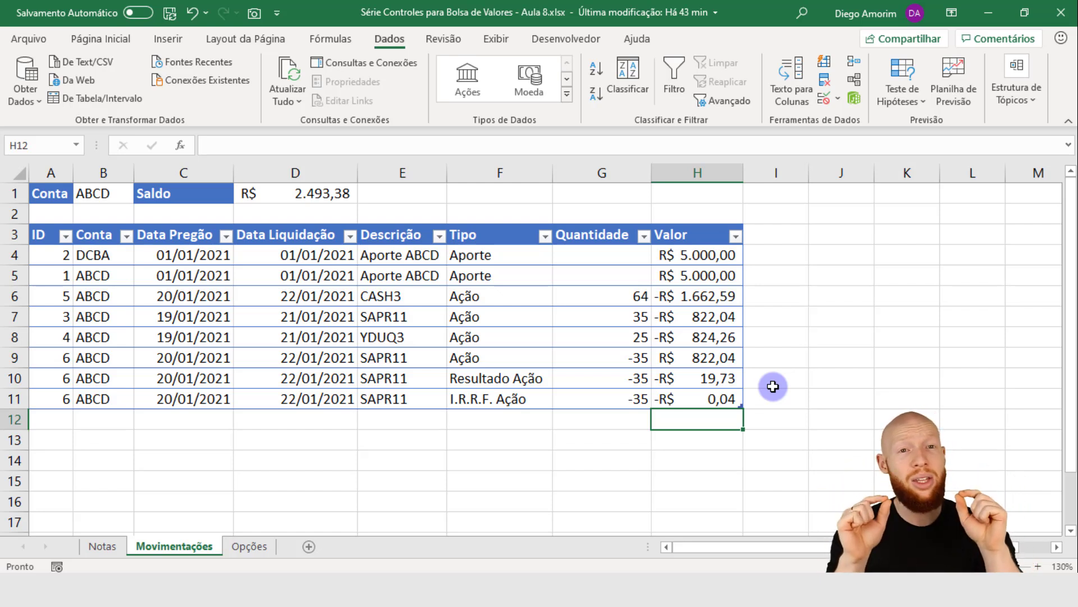
- Switch to Nota_Exemplo.pdf in the browser, examine its trades and I.R.R.F. s/ operações, and compare them with the I.R.R.F. column in the Notas sheet
{"action": "left_click", "coordinate": [694, 399]}
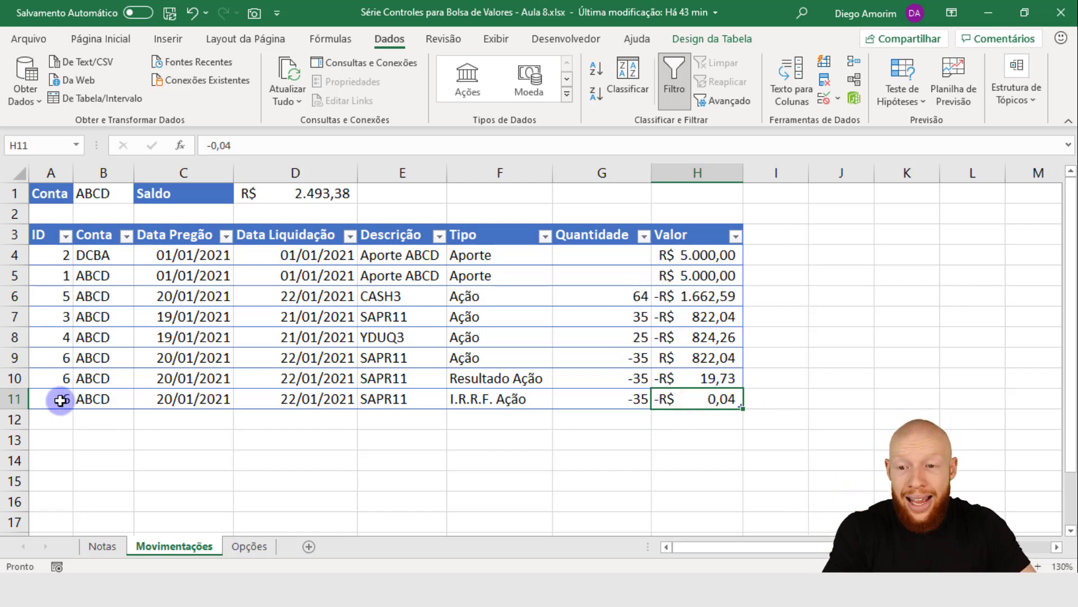
{"action": "left_click", "coordinate": [14, 397]}
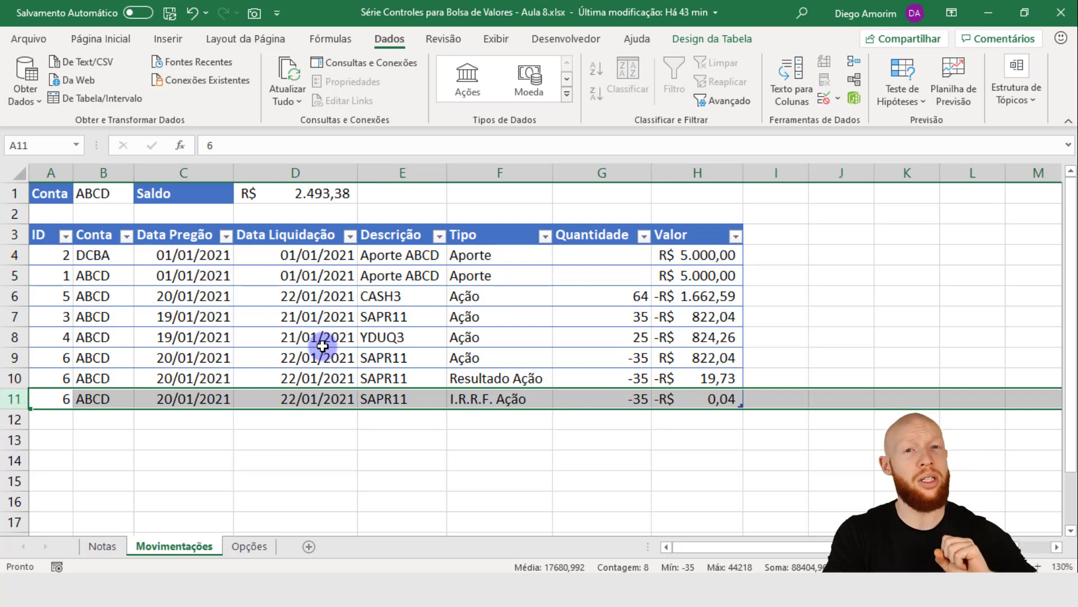
{"action": "left_click", "coordinate": [103, 546]}
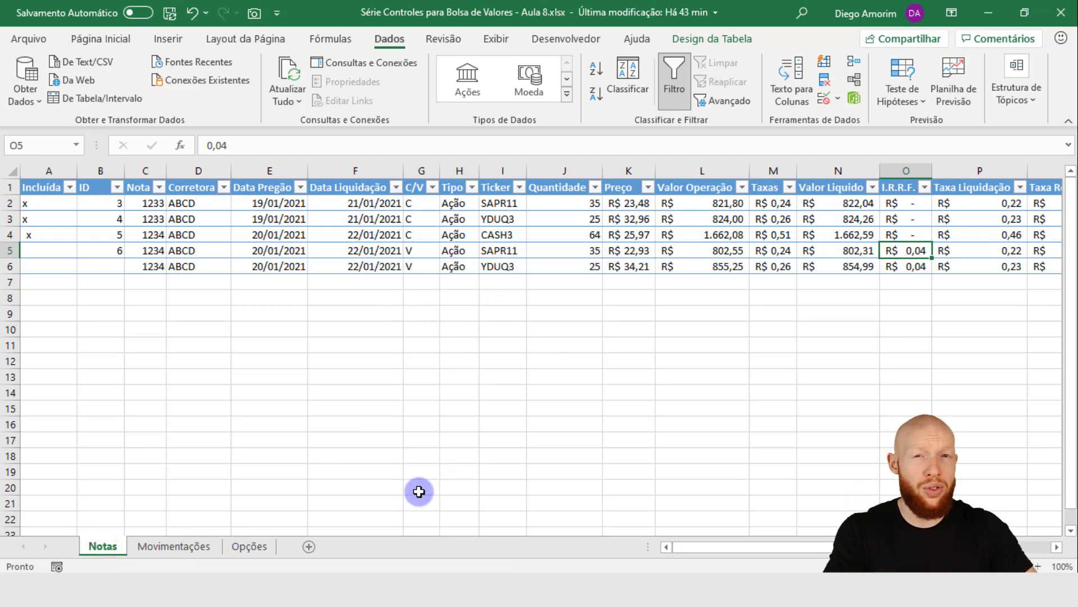
{"action": "key", "text": "alt+Tab"}
{"action": "scroll", "coordinate": [743, 305], "scroll_direction": "down", "scroll_amount": 10}
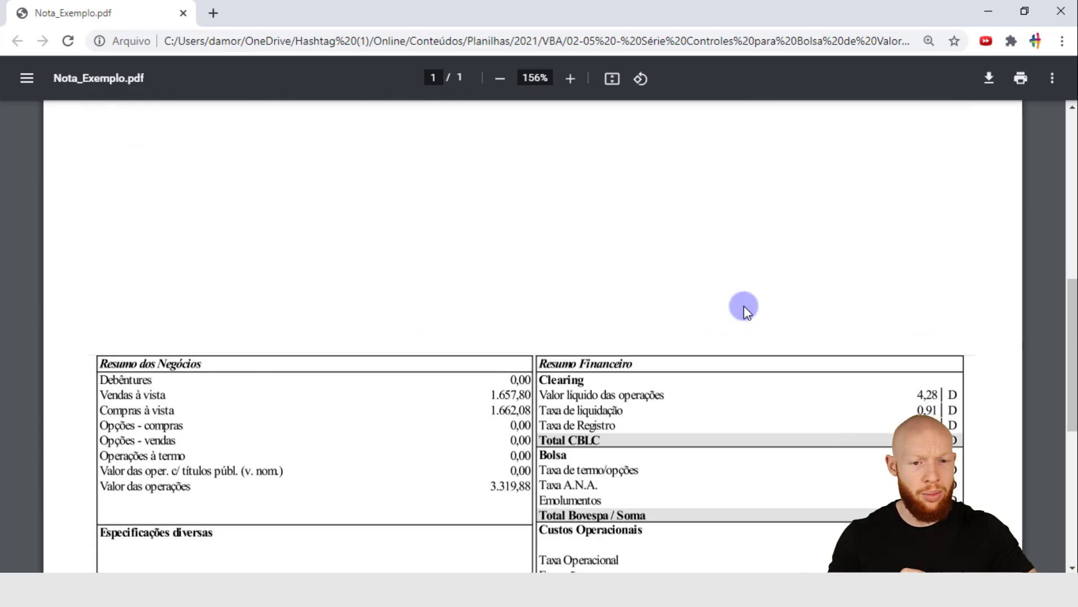
{"action": "scroll", "coordinate": [769, 337], "scroll_direction": "up", "scroll_amount": 10}
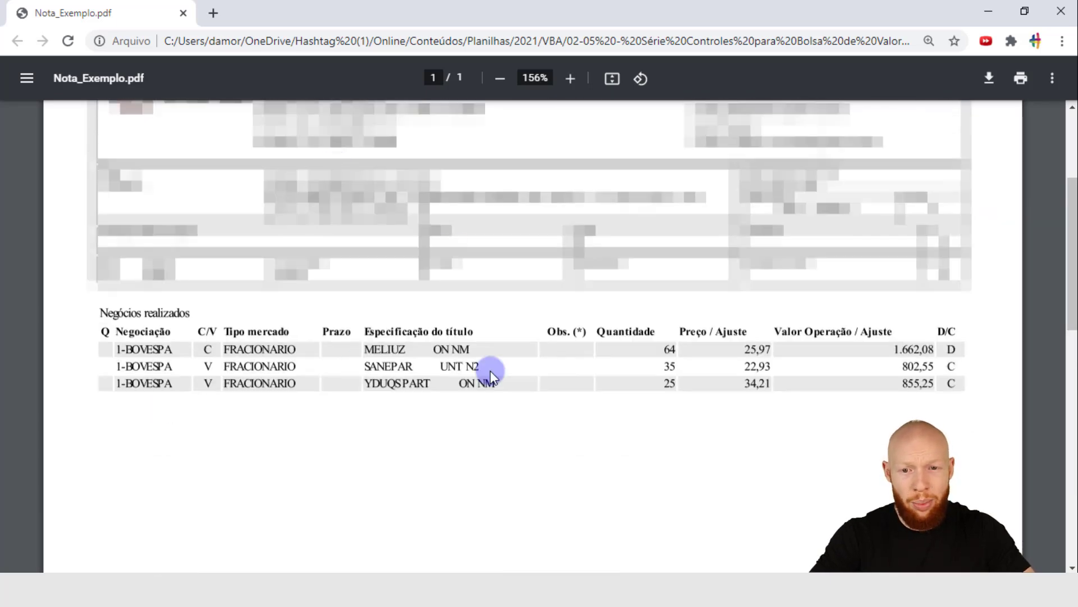
{"action": "scroll", "coordinate": [650, 303], "scroll_direction": "down", "scroll_amount": 9}
{"action": "scroll", "coordinate": [650, 303], "scroll_direction": "down", "scroll_amount": 3}
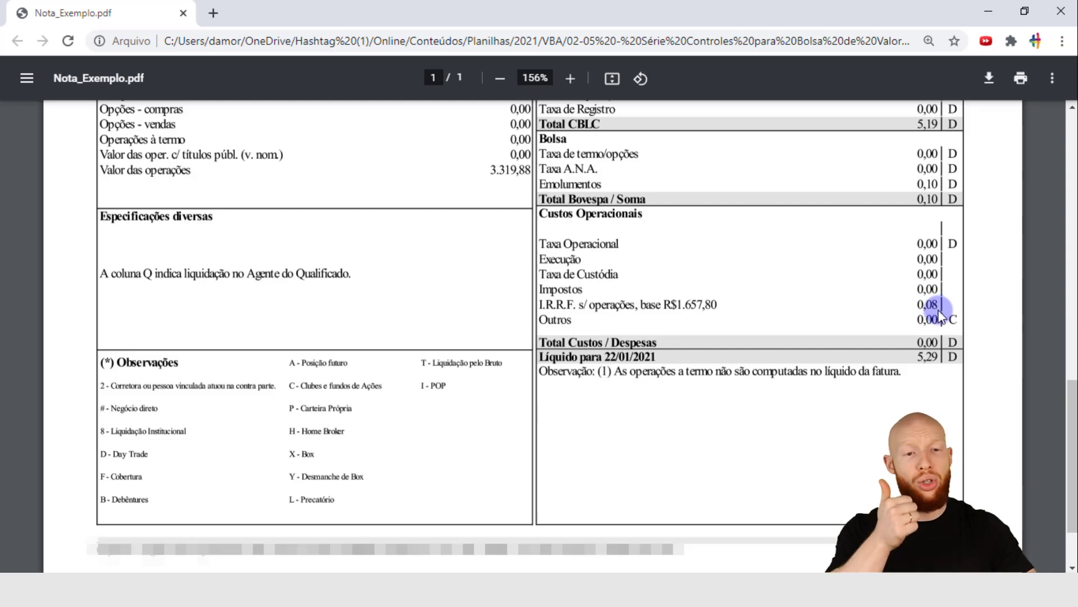
{"action": "key", "text": "alt+Tab"}
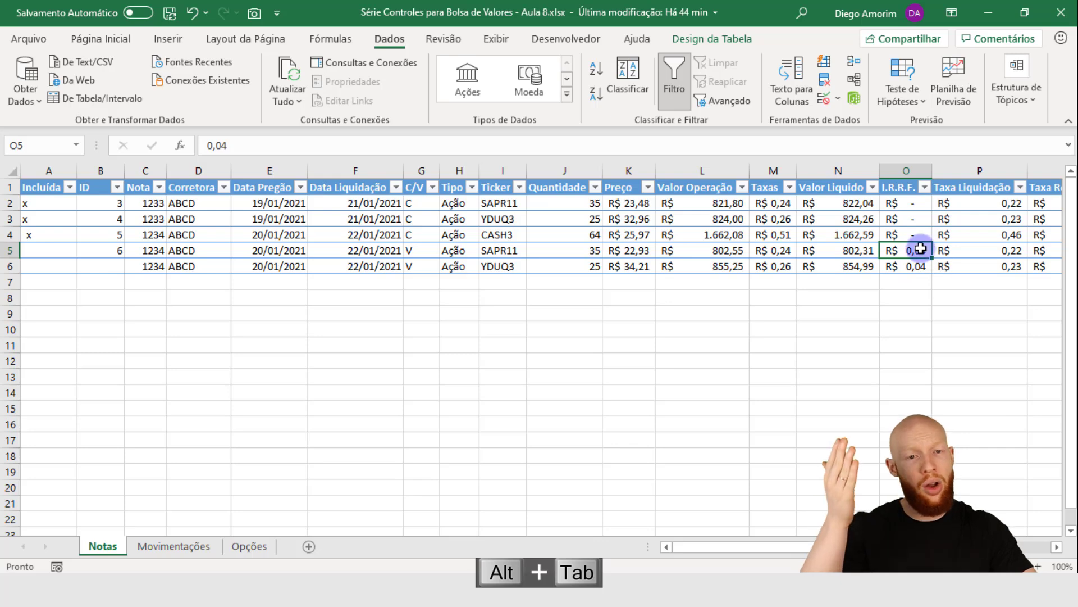
{"action": "left_click", "coordinate": [896, 286]}
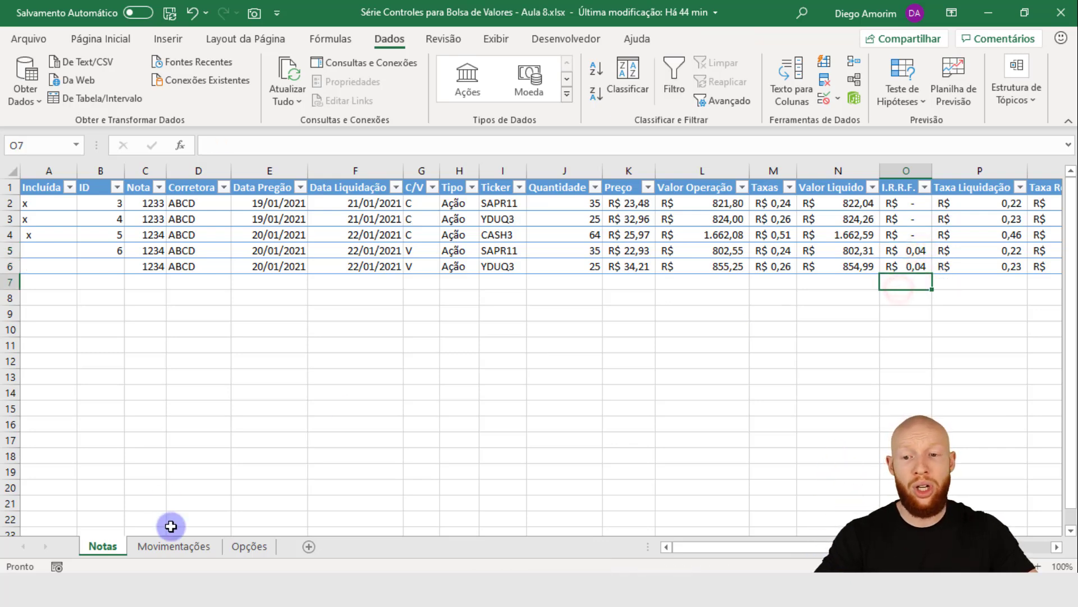
- Check the Saldo formula in Movimentações and try a Valor of 0 in the I.R.R.F. Ação row, H11
{"action": "left_click", "coordinate": [174, 546]}
{"action": "left_click", "coordinate": [695, 401]}
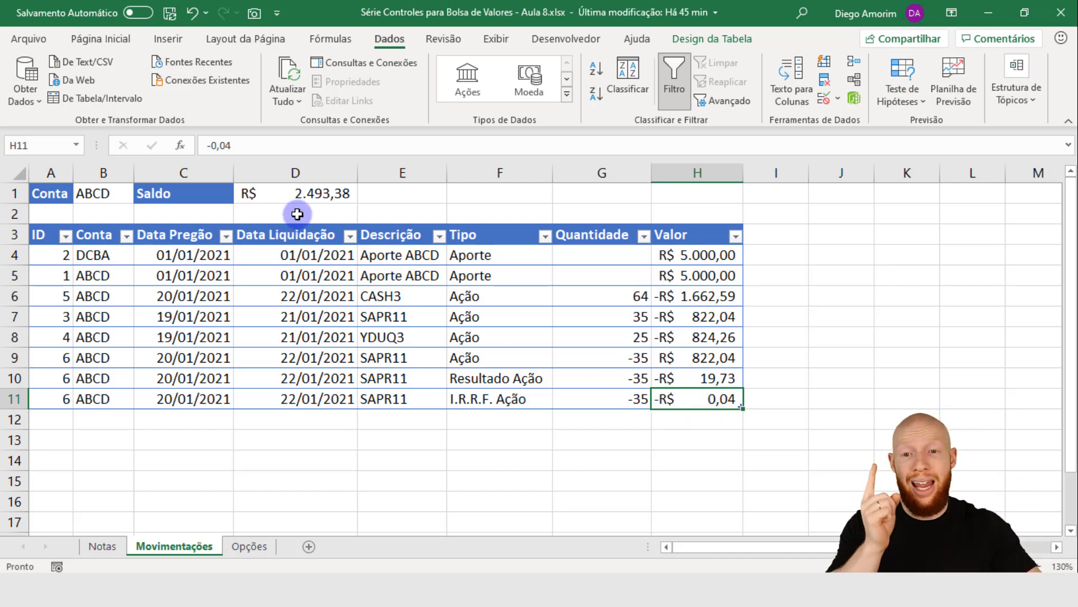
{"action": "left_click", "coordinate": [308, 192]}
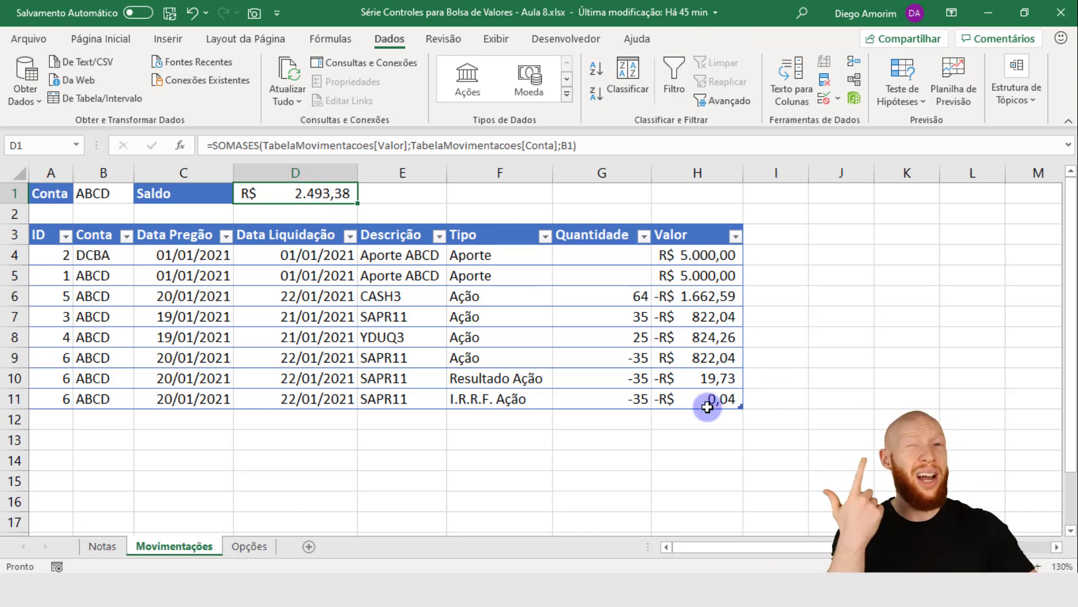
{"action": "left_click", "coordinate": [723, 398]}
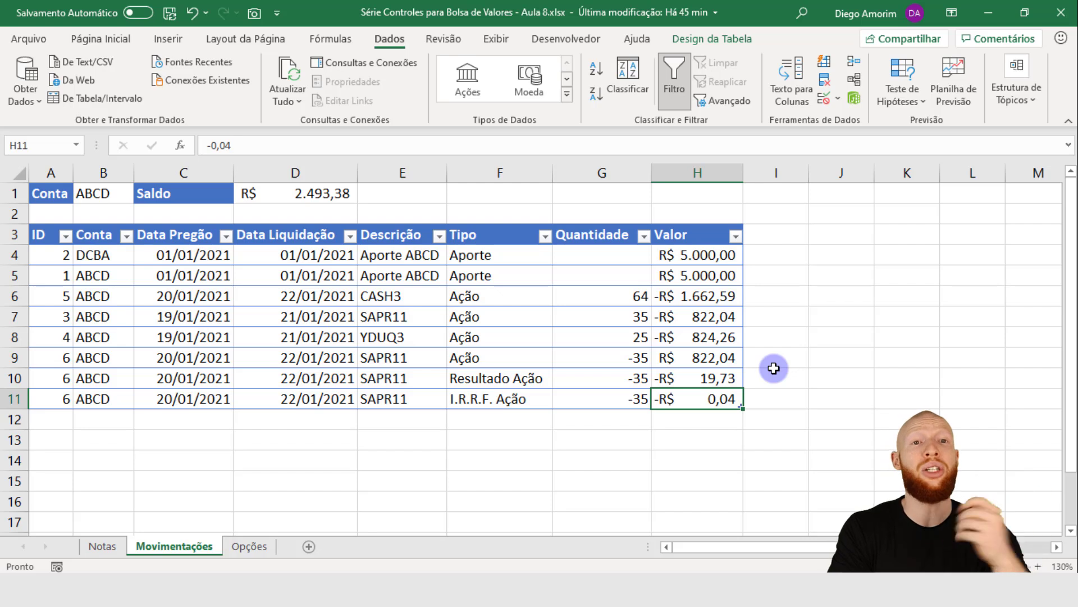
{"action": "type", "text": "0"}
{"action": "key", "text": "Return"}
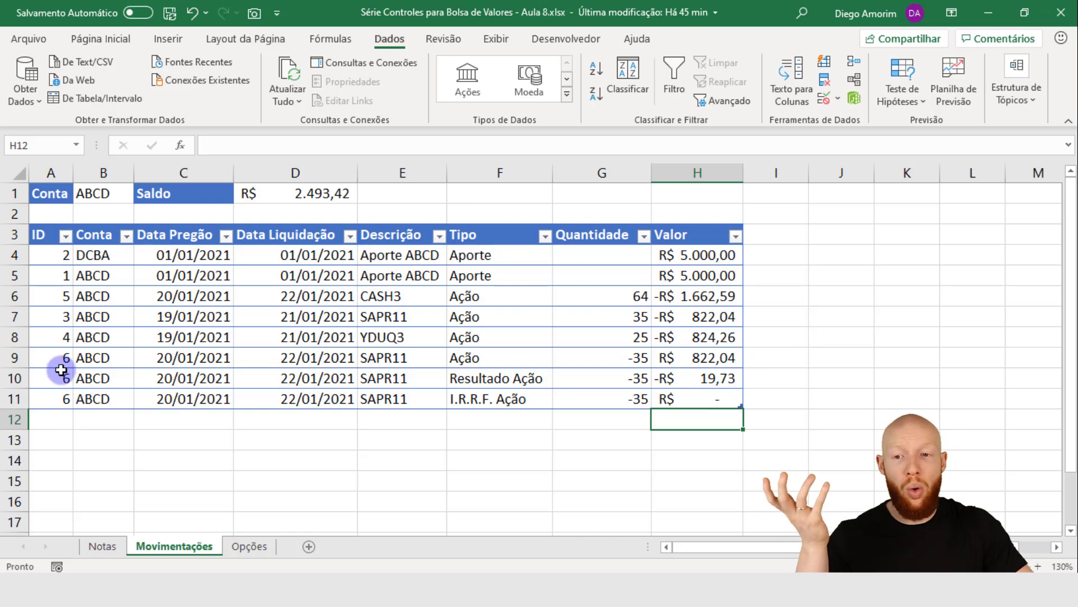
- Compare the SAPR11 sale's ID and I.R.R.F. in Notas with its Resultado Ação and I.R.R.F. Ação rows in Movimentações
{"action": "left_click", "coordinate": [103, 546]}
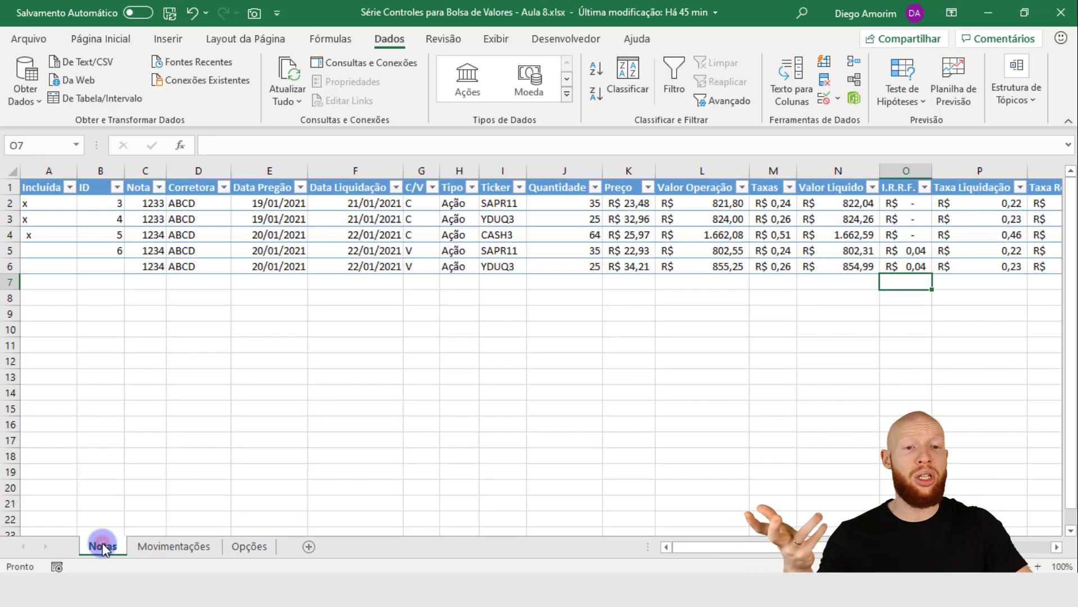
{"action": "left_click", "coordinate": [907, 249]}
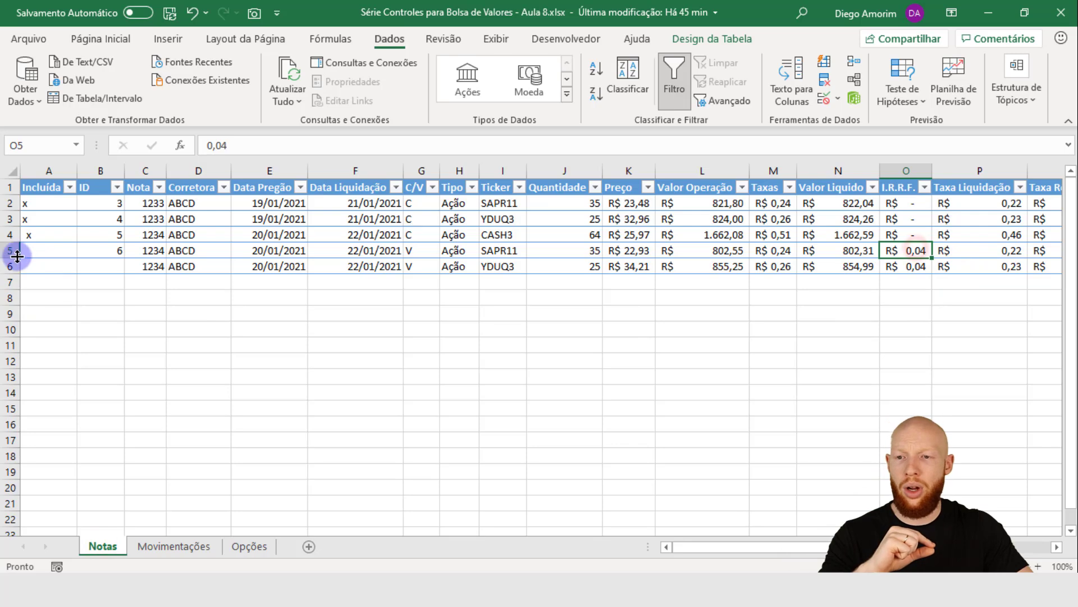
{"action": "left_click", "coordinate": [93, 246]}
{"action": "left_click", "coordinate": [902, 248]}
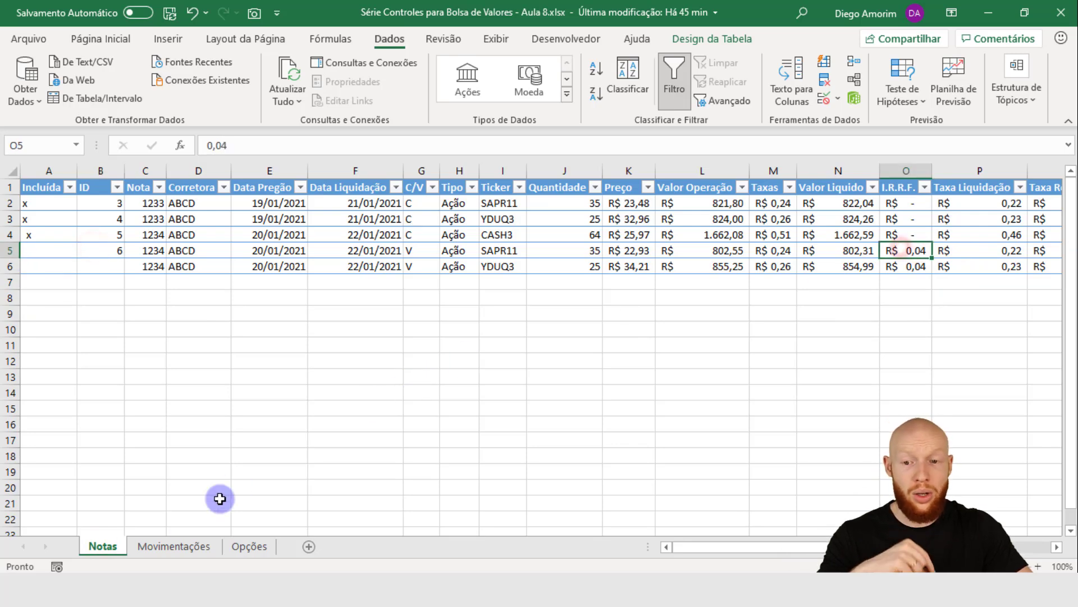
{"action": "left_click", "coordinate": [175, 546]}
{"action": "left_click", "coordinate": [707, 387]}
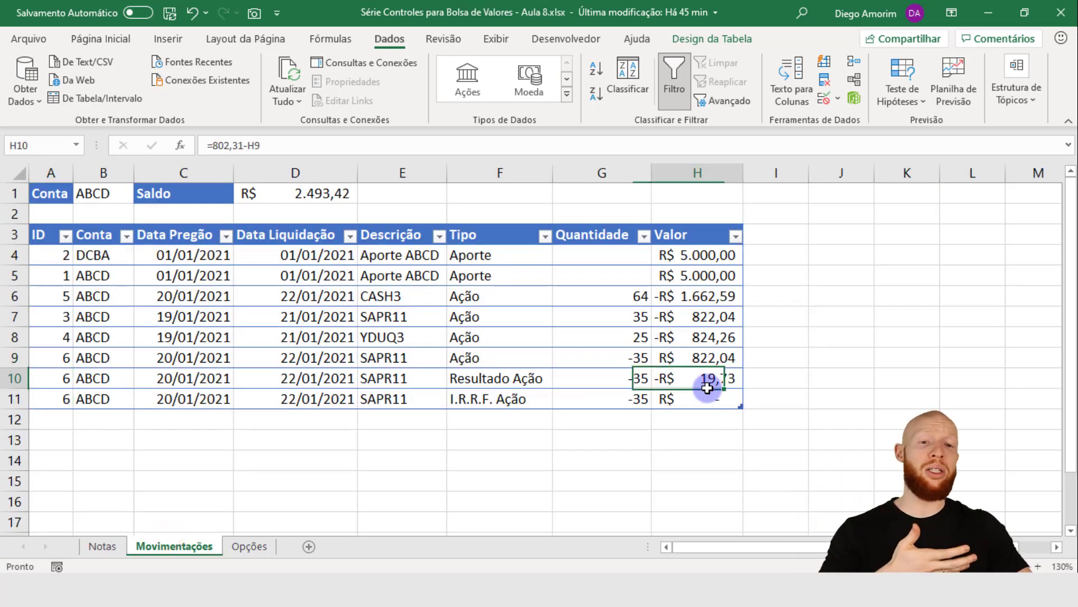
{"action": "left_click", "coordinate": [717, 398]}
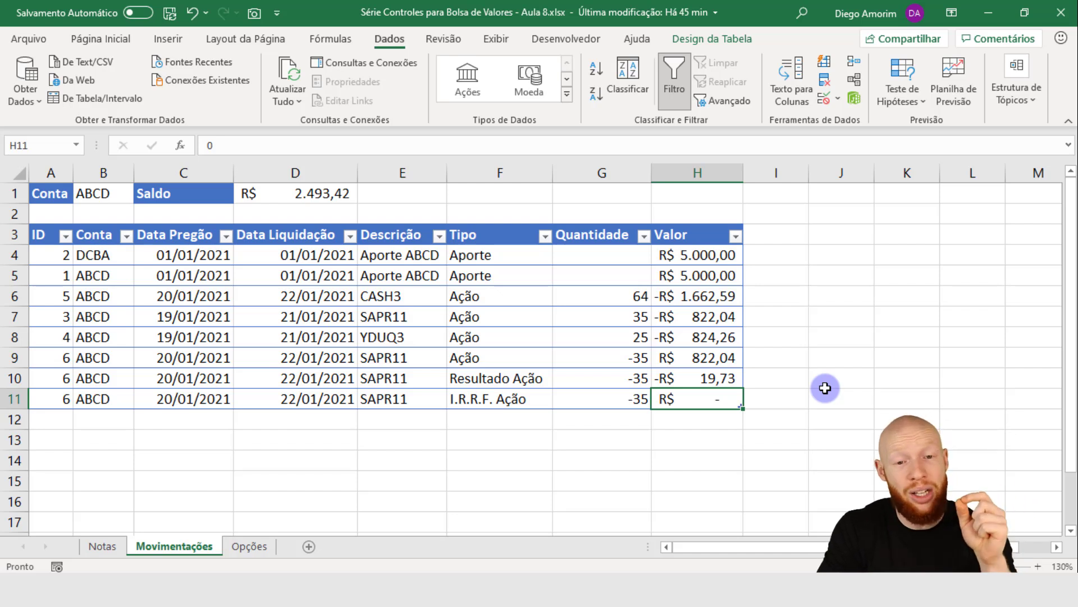
{"action": "left_click", "coordinate": [514, 401]}
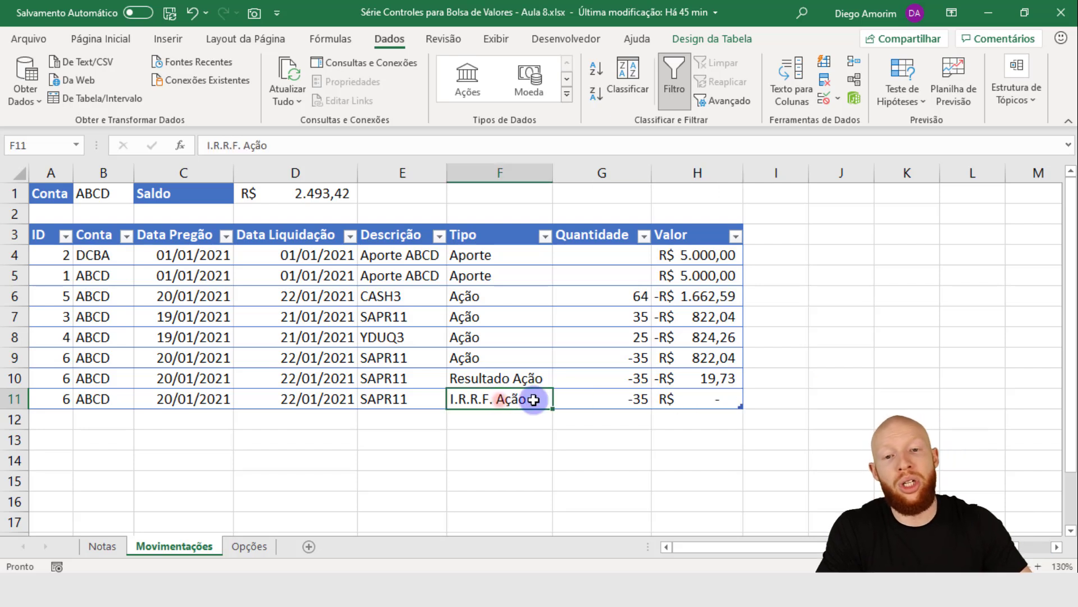
{"action": "left_click", "coordinate": [626, 400]}
- Set the Valor of the I.R.R.F. Ação row, H11, to -0,04
{"action": "left_click", "coordinate": [687, 401]}
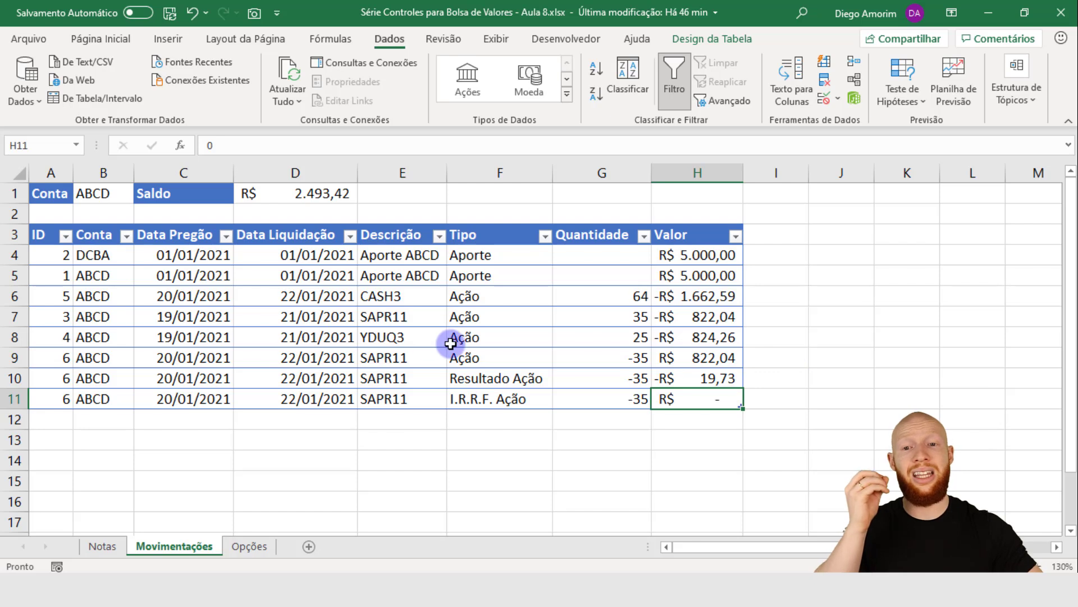
{"action": "type", "text": "-0,4"}
{"action": "key", "text": "Return"}
{"action": "left_click", "coordinate": [714, 394]}
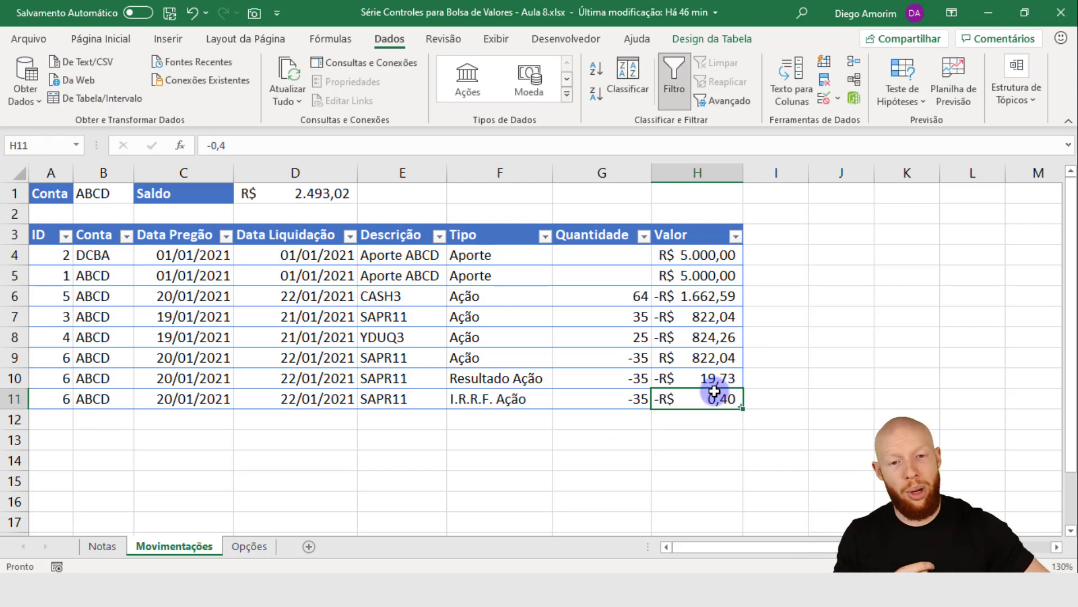
{"action": "type", "text": "-R$ 0,04"}
{"action": "key", "text": "Return"}
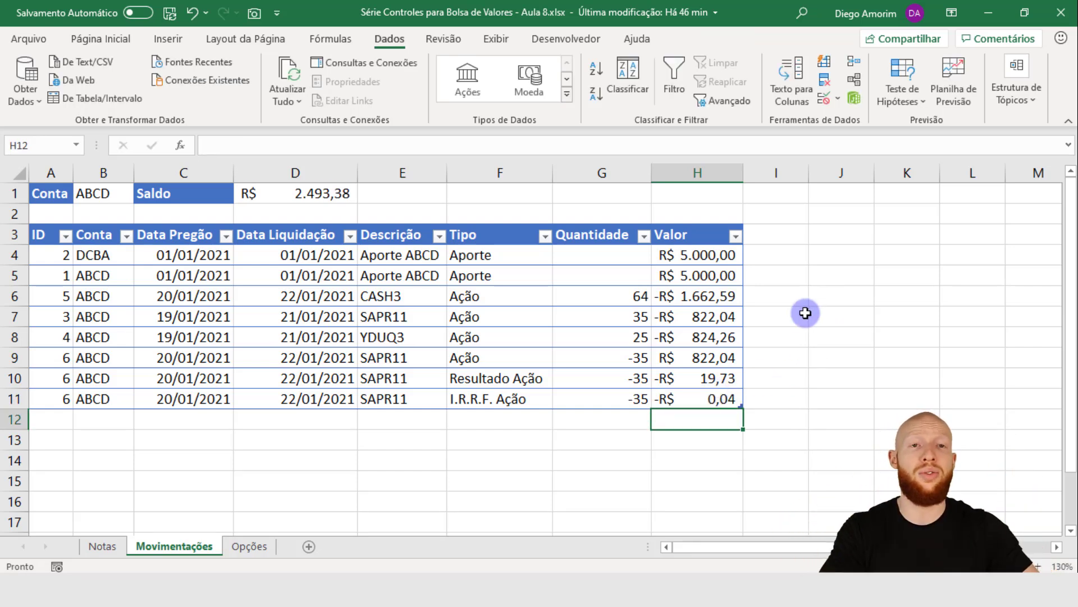
- Review the three ID 6 rows of the SAPR11 sale and check the sum of the Ação and Resultado Ação values, H9:H10
{"action": "left_click", "coordinate": [724, 399]}
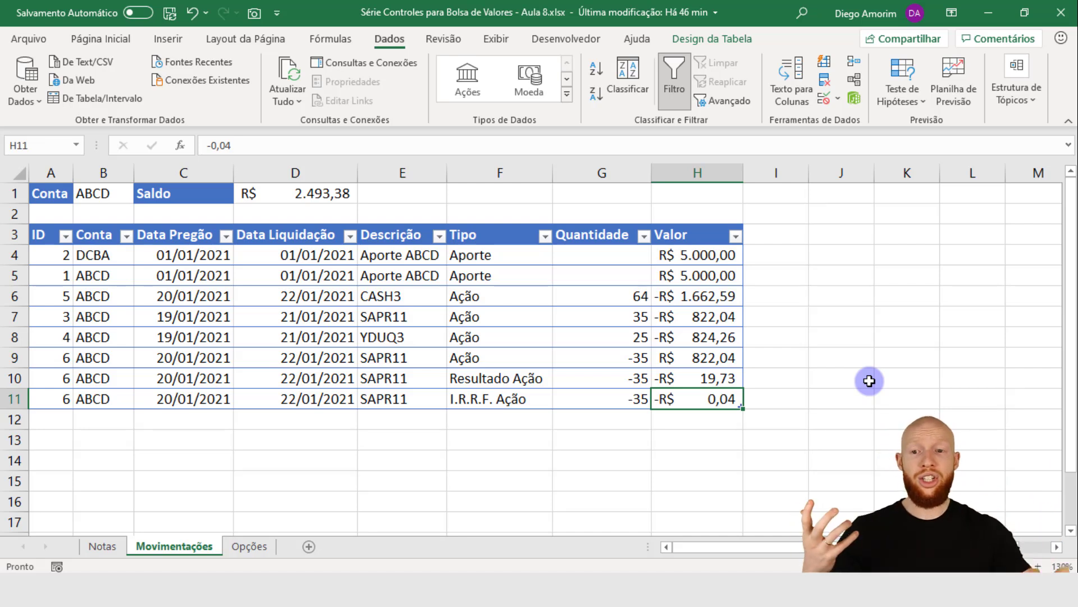
{"action": "left_click_drag", "start_coordinate": [12, 357], "coordinate": [12, 399]}
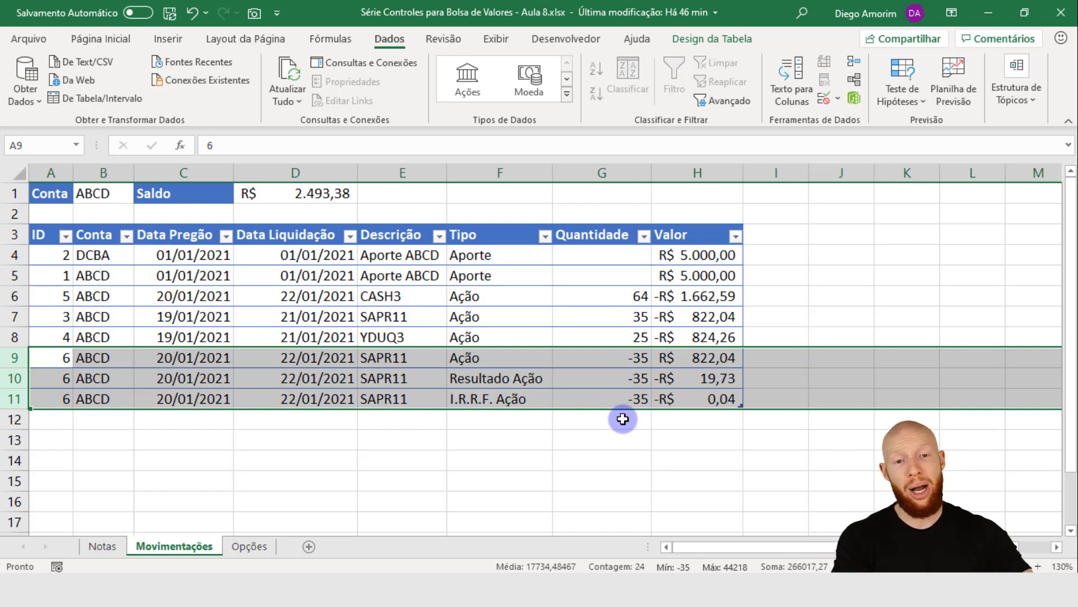
{"action": "left_click", "coordinate": [718, 357]}
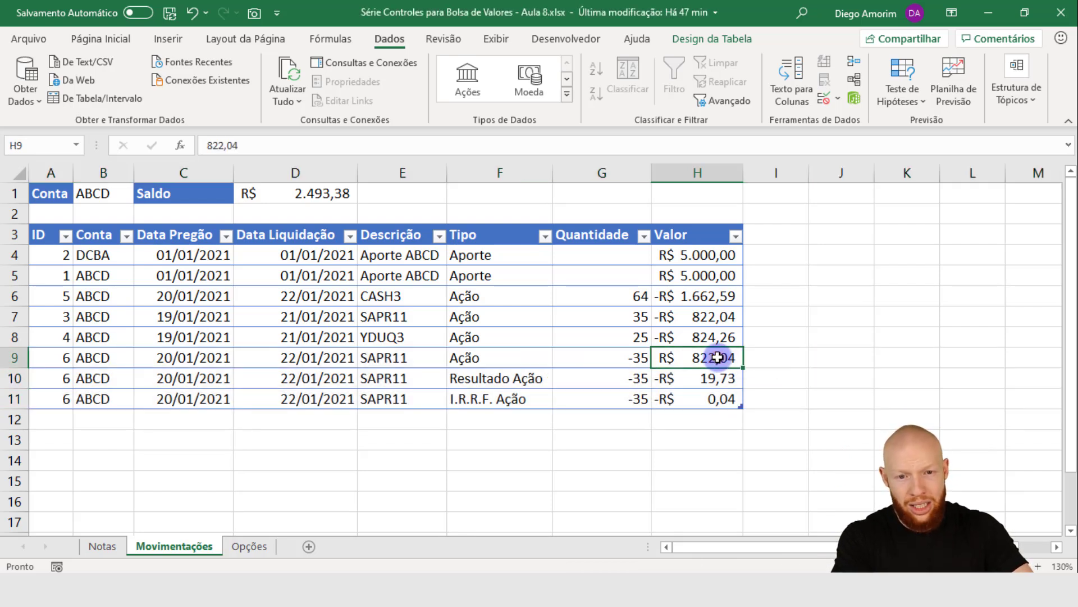
{"action": "left_click_drag", "start_coordinate": [718, 358], "coordinate": [716, 378]}
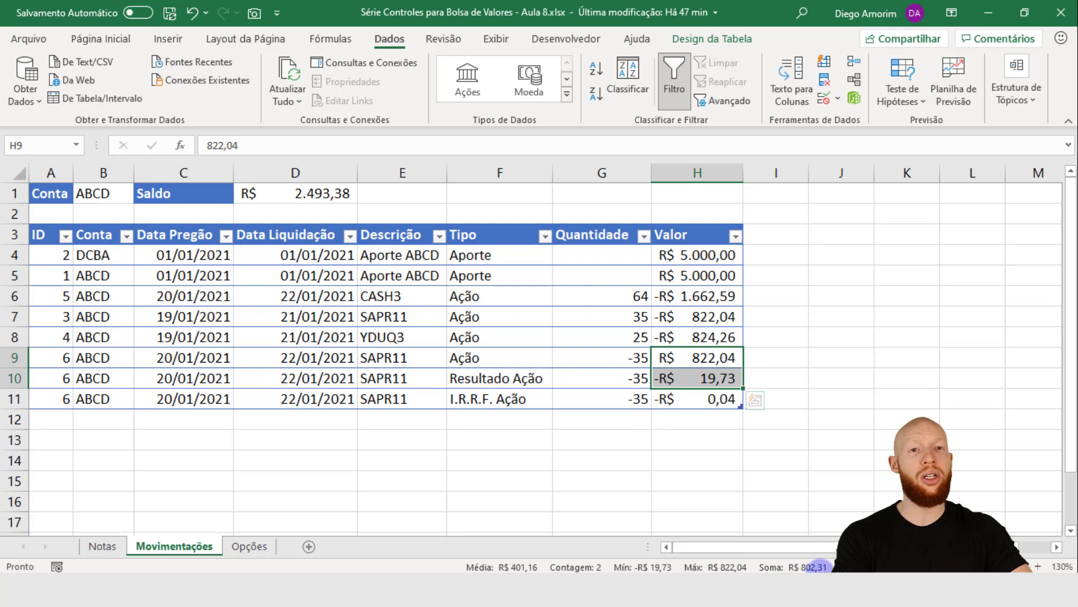
- Examine the Valor Liquido formula of the SAPR11 sale in Notas, N5, against its I.R.R.F. and the individual fee columns
{"action": "left_click", "coordinate": [101, 546]}
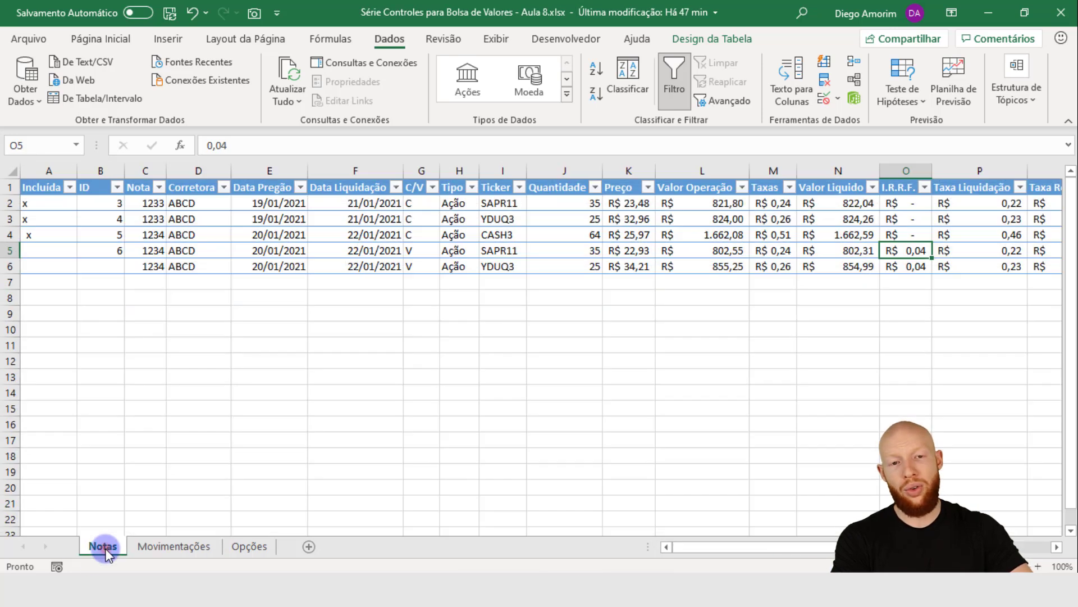
{"action": "left_click", "coordinate": [842, 253]}
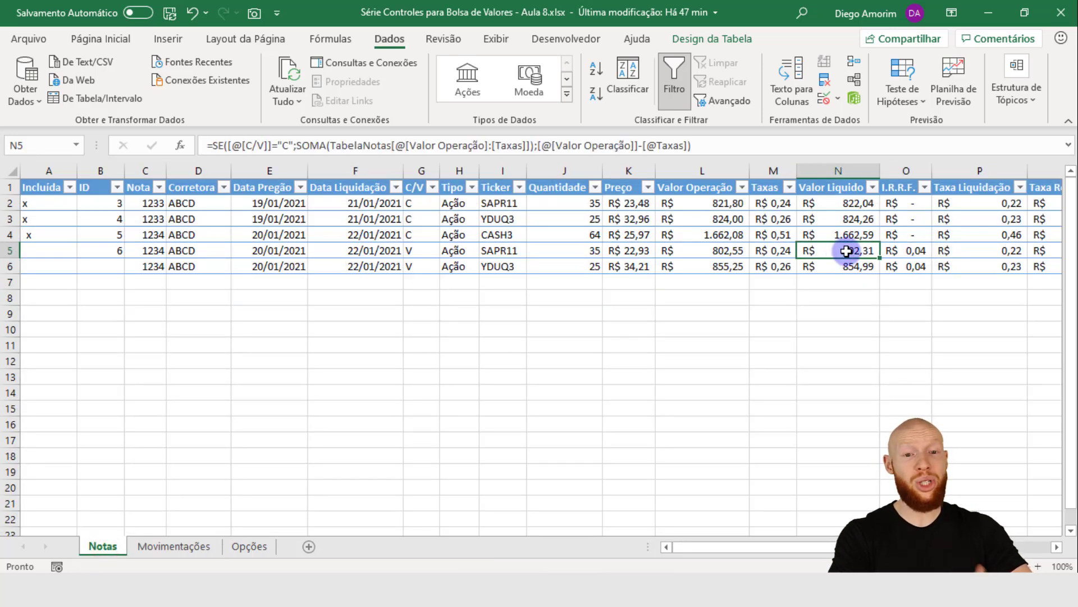
{"action": "left_click", "coordinate": [915, 250]}
{"action": "left_click", "coordinate": [859, 251]}
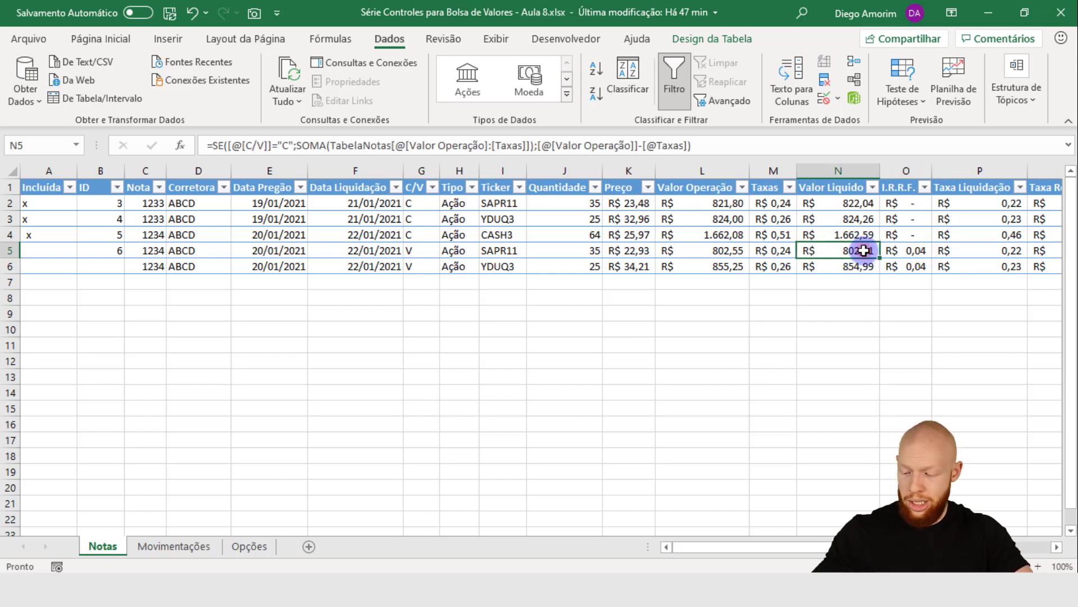
{"action": "key", "text": "F2"}
{"action": "key", "text": "Escape"}
{"action": "left_click_drag", "start_coordinate": [807, 546], "coordinate": [915, 546]}
{"action": "key", "text": "F2"}
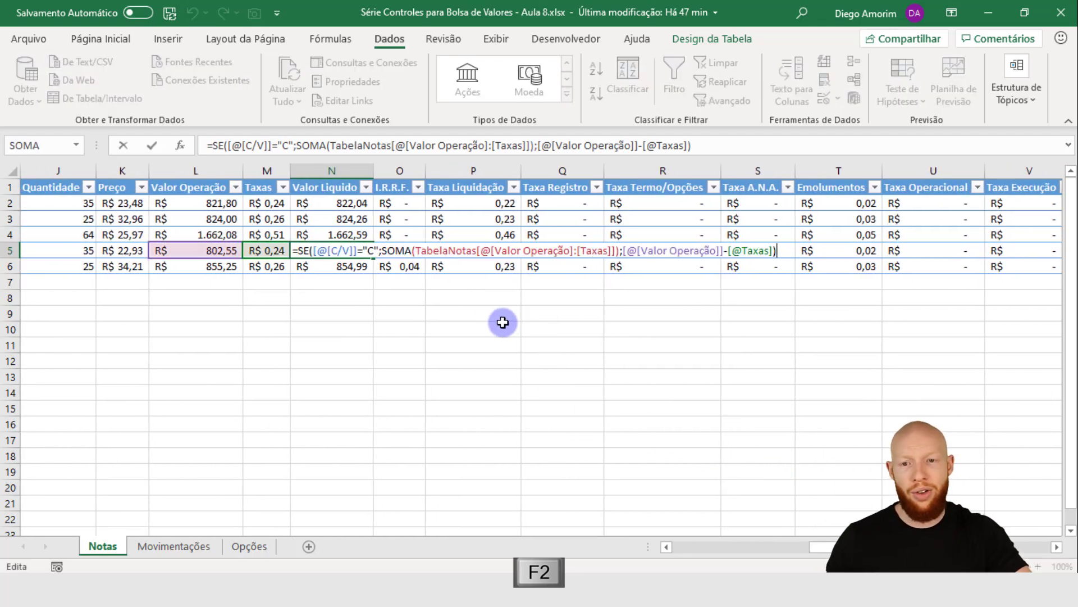
{"action": "key", "text": "Escape"}
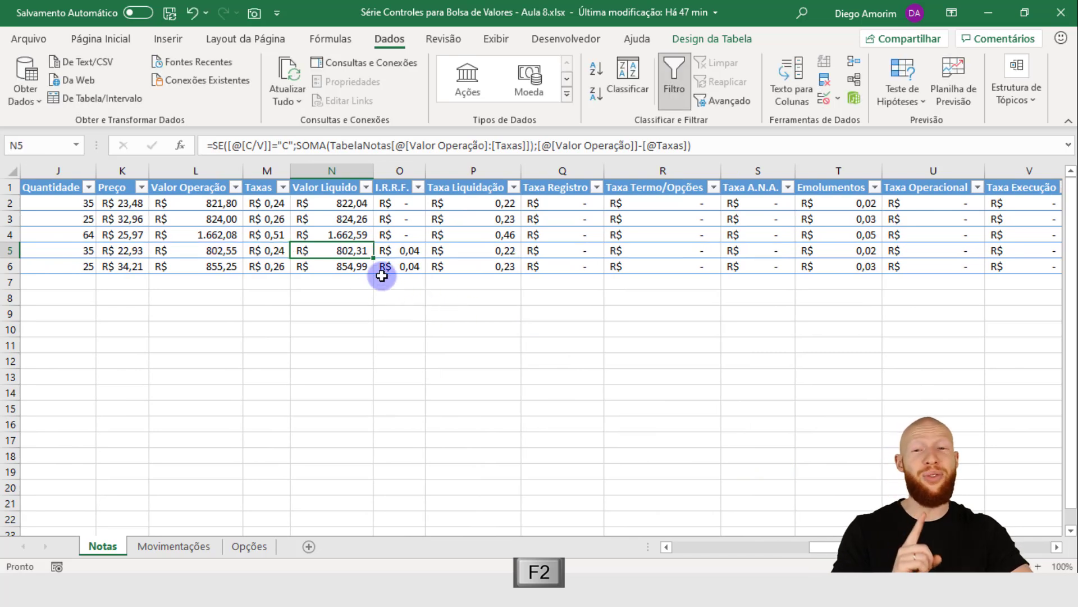
- Examine the Valor Operação and Taxas formulas of the SAPR11 sale in Notas, L5 and M5
{"action": "left_click", "coordinate": [215, 250]}
{"action": "key", "text": "F2"}
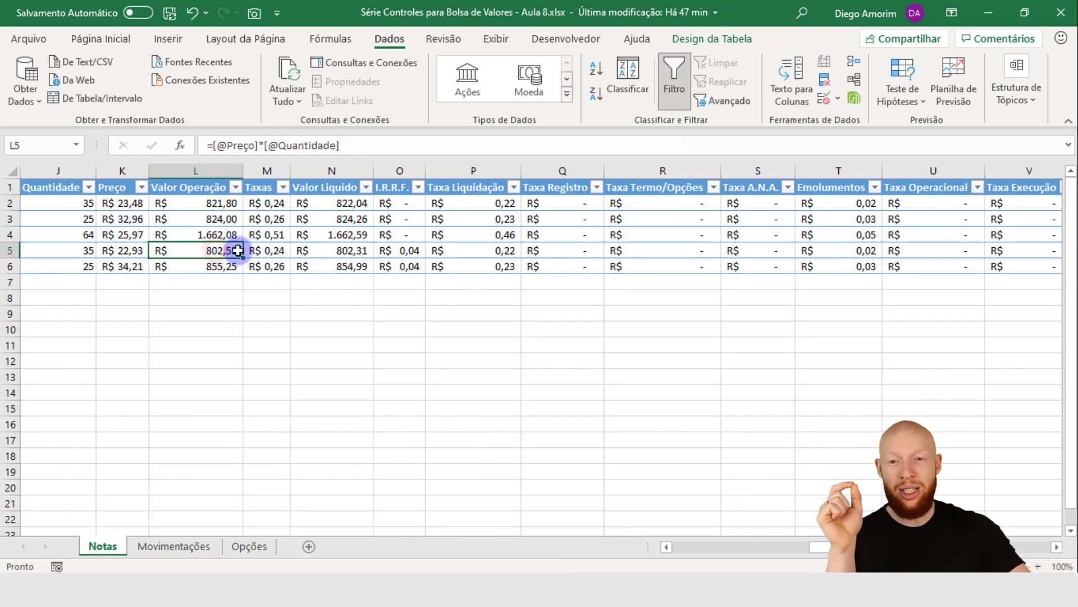
{"action": "key", "text": "Escape"}
{"action": "left_click", "coordinate": [265, 251]}
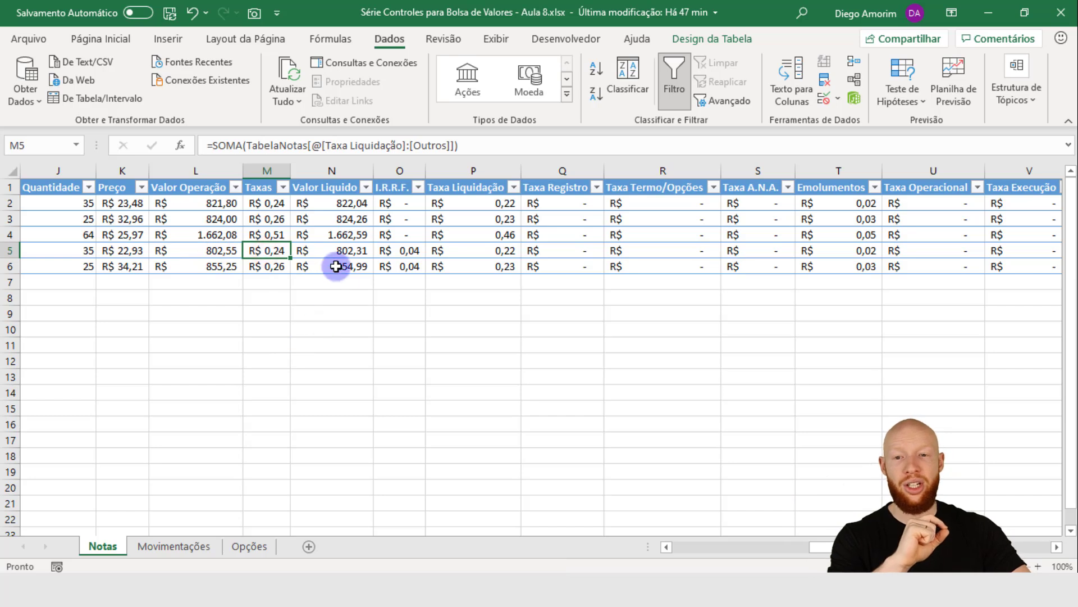
{"action": "left_click", "coordinate": [358, 147]}
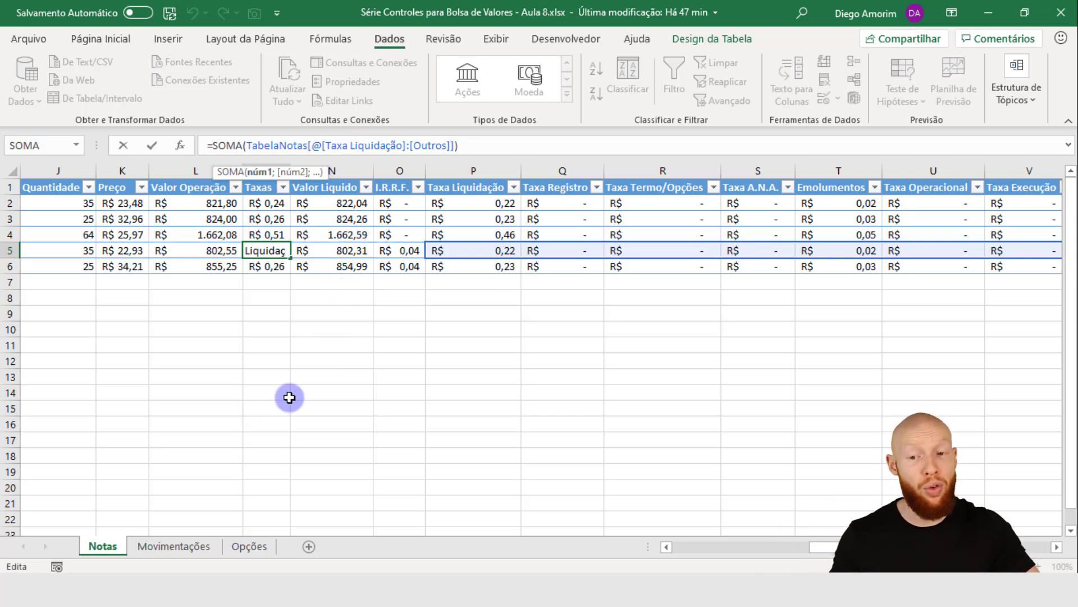
{"action": "key", "text": "ctrl+Return"}
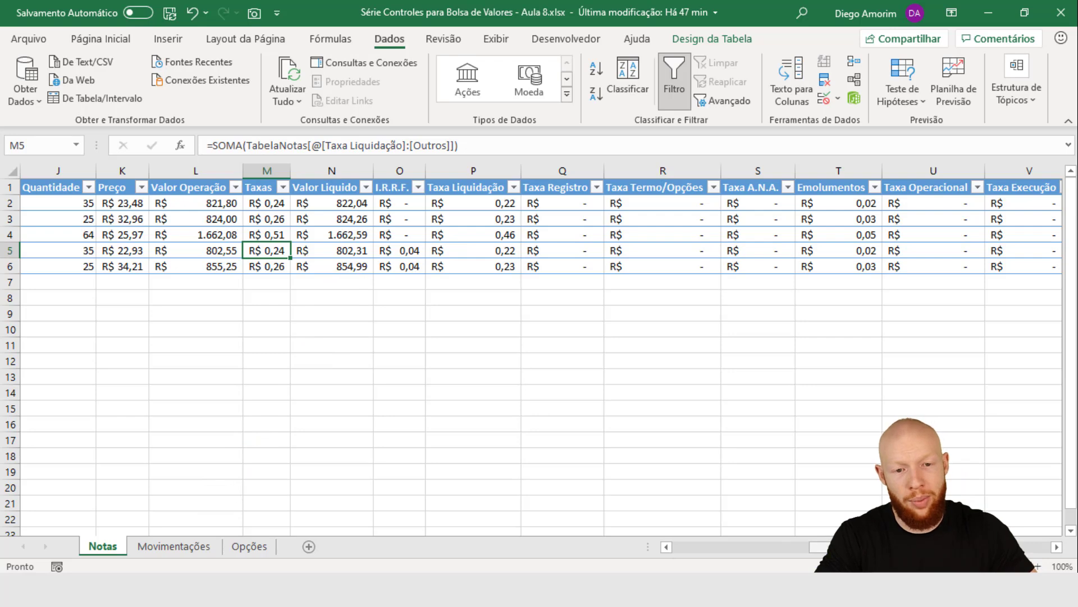
{"action": "left_click", "coordinate": [716, 547]}
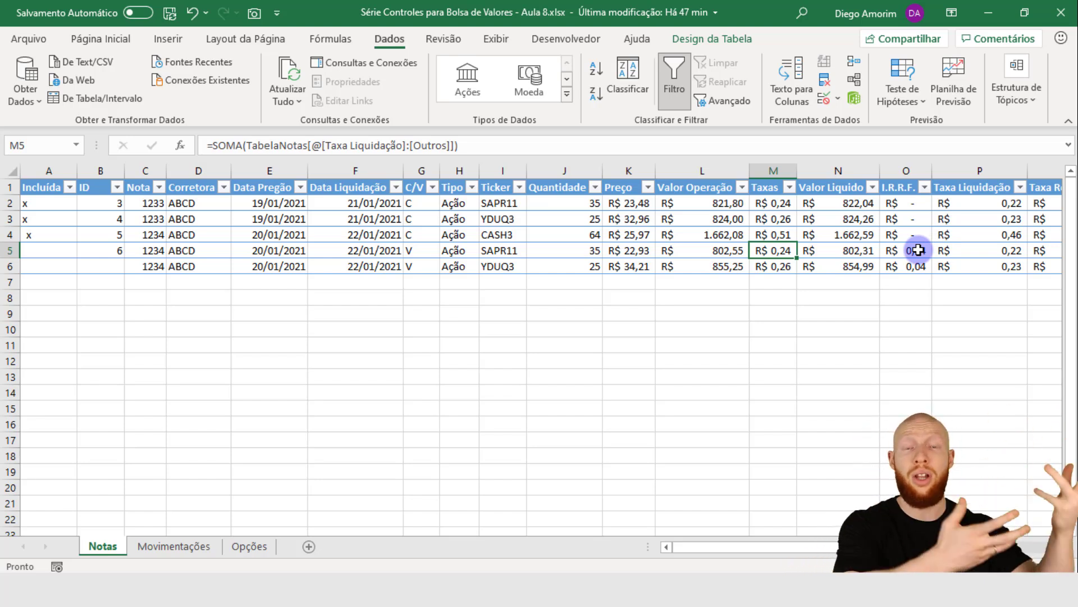
- Review the Quantidade and Valor of the SAPR11 sale's Ação and Resultado Ação rows in Movimentações, rows 9 and 10
{"action": "left_click", "coordinate": [176, 545]}
{"action": "left_click", "coordinate": [696, 357]}
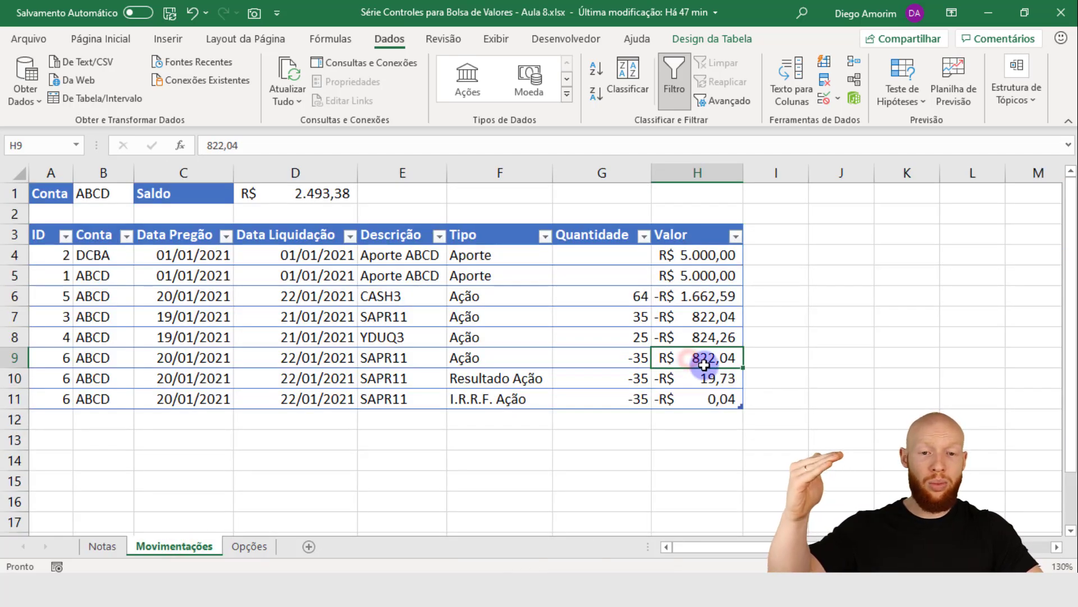
{"action": "left_click", "coordinate": [14, 357]}
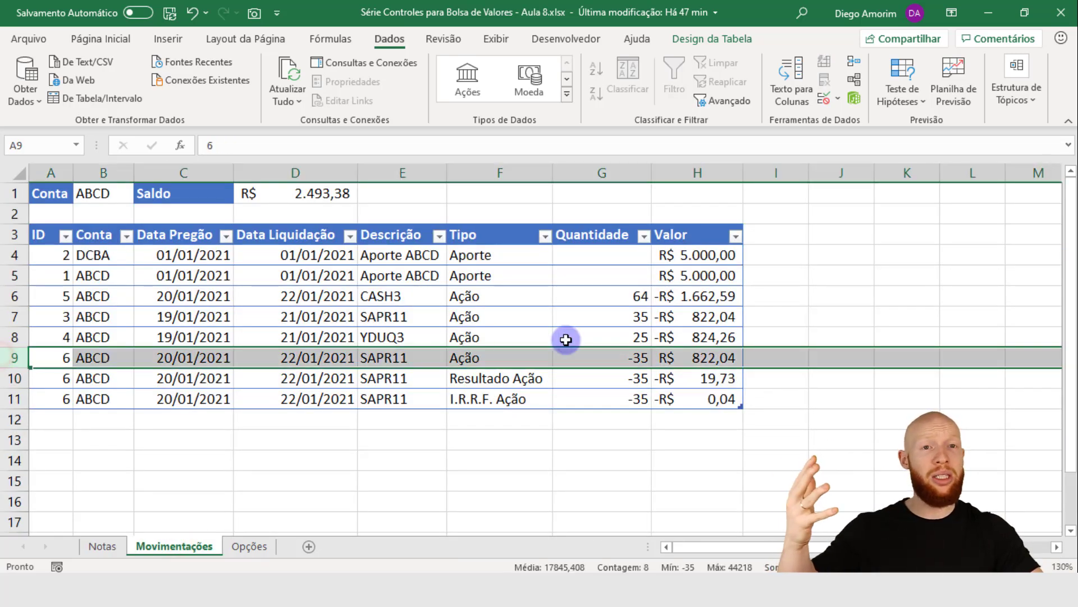
{"action": "left_click", "coordinate": [702, 360]}
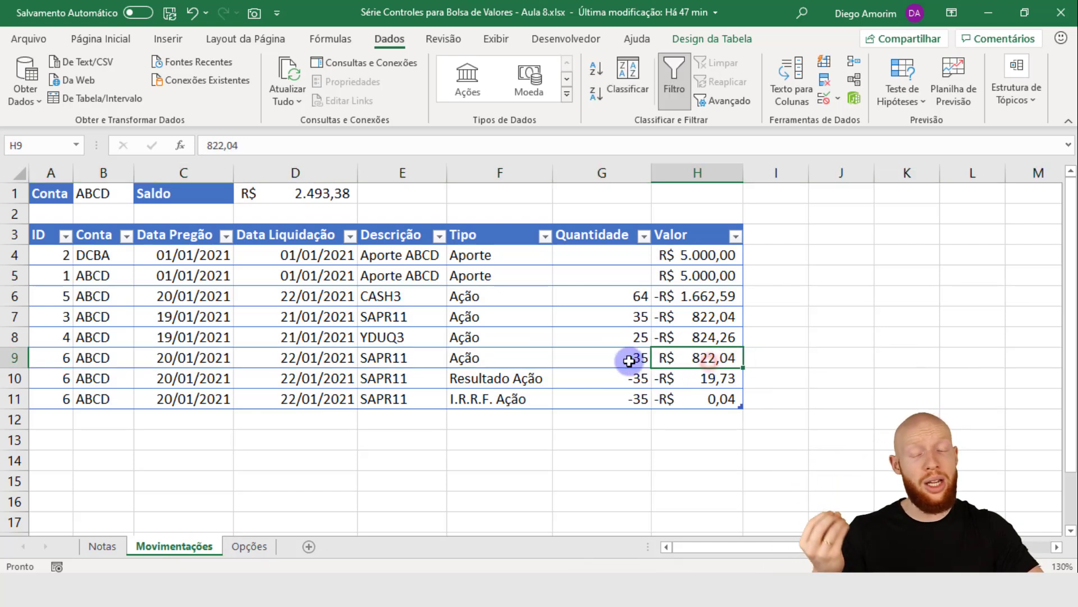
{"action": "left_click", "coordinate": [629, 360]}
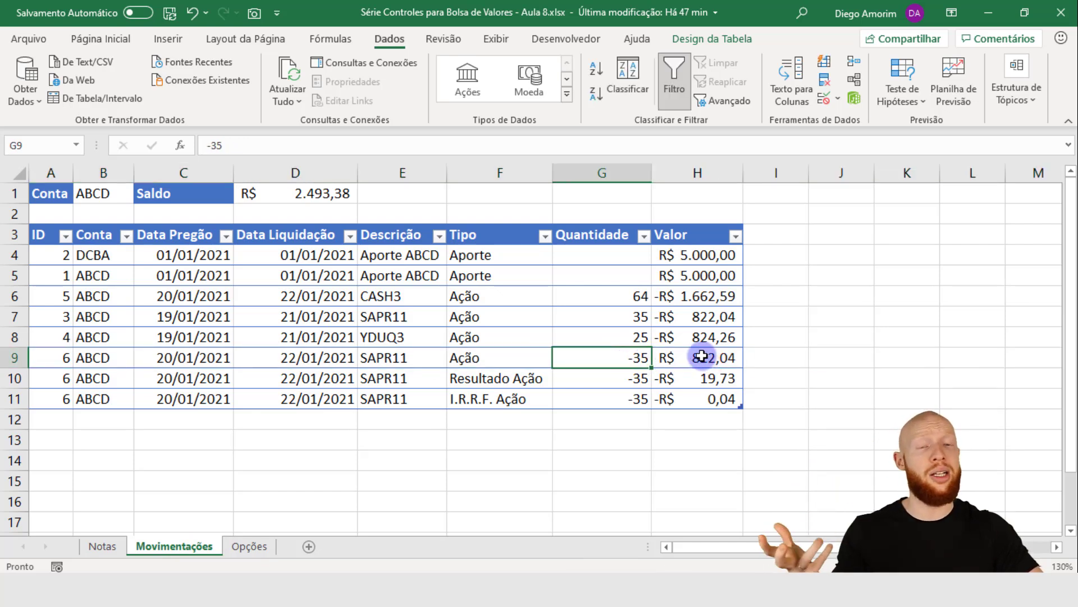
{"action": "left_click", "coordinate": [695, 378]}
{"action": "left_click", "coordinate": [14, 378]}
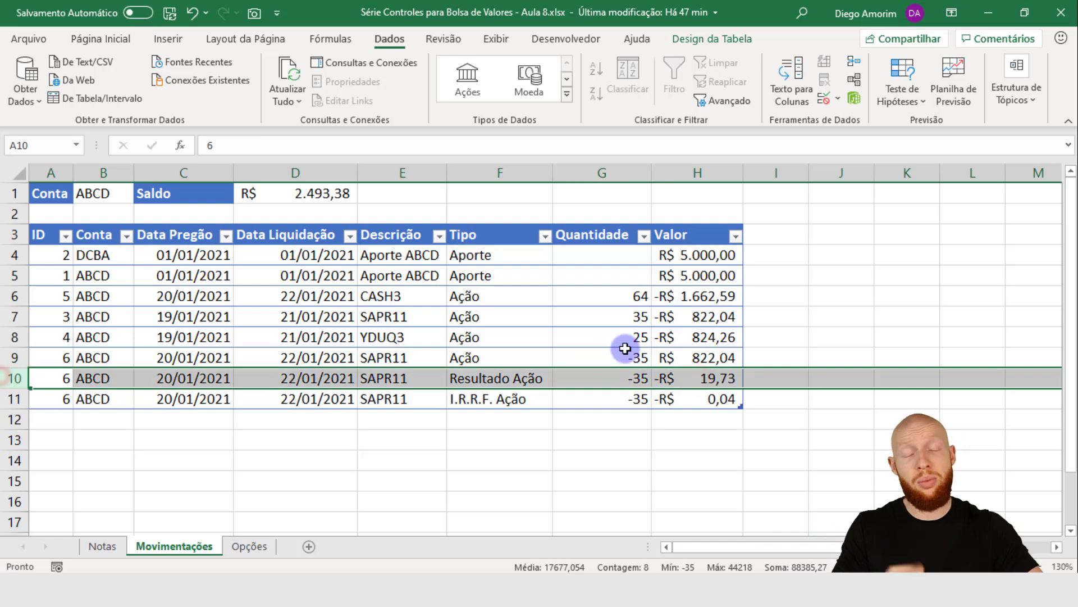
{"action": "left_click", "coordinate": [723, 378]}
- Compare the SAPR11 sale's Valor Liquido in Notas with the Ação and I.R.R.F. Ação values in Movimentações, H9 and H11
{"action": "left_click", "coordinate": [101, 540]}
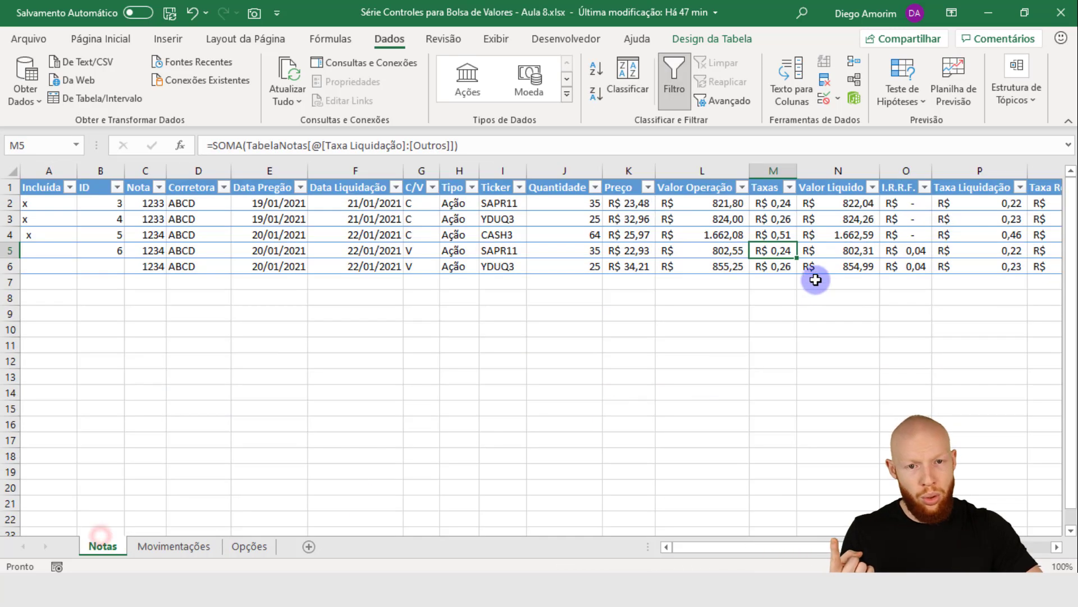
{"action": "left_click", "coordinate": [835, 251]}
{"action": "left_click", "coordinate": [192, 546]}
{"action": "left_click", "coordinate": [712, 357]}
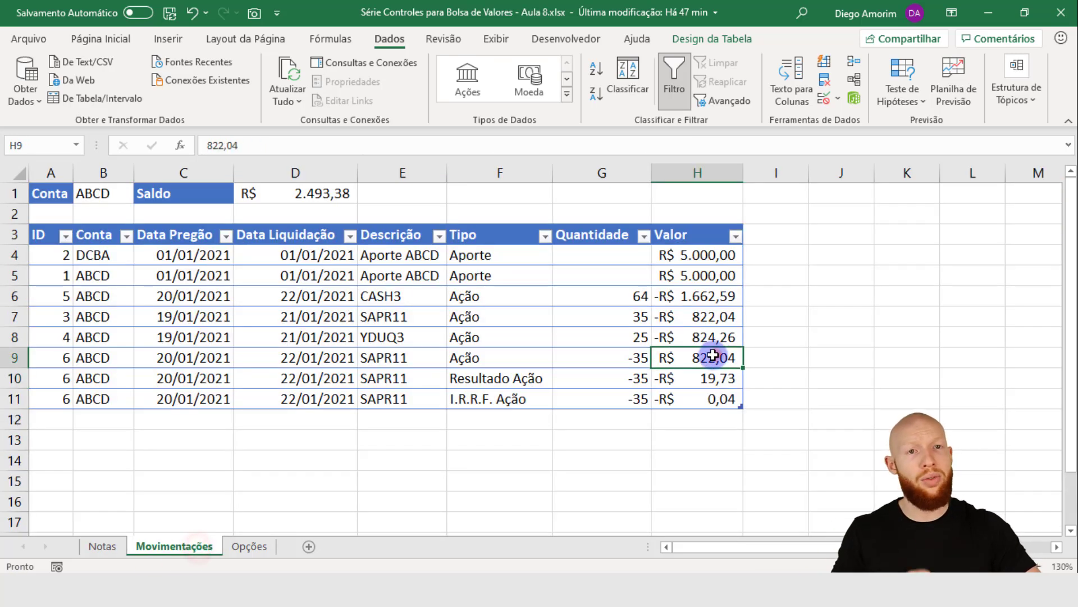
{"action": "left_click", "coordinate": [702, 398]}
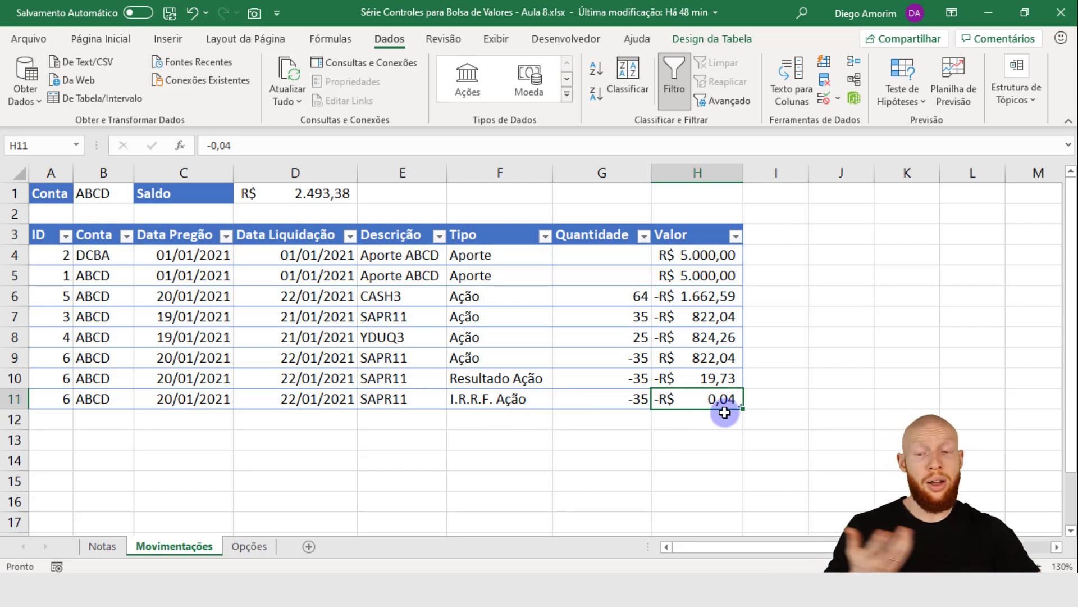
- Set the ID of the YDUQ3 sale in Notas, B6, to 7
{"action": "left_click", "coordinate": [98, 546]}
{"action": "left_click", "coordinate": [109, 265]}
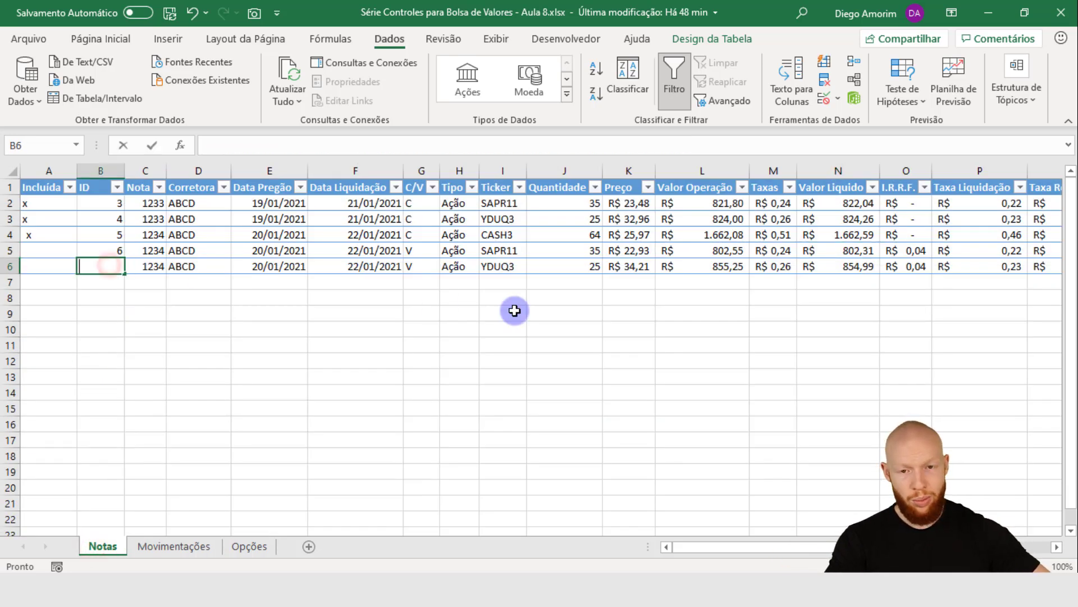
{"action": "type", "text": "7"}
{"action": "key", "text": "Return"}
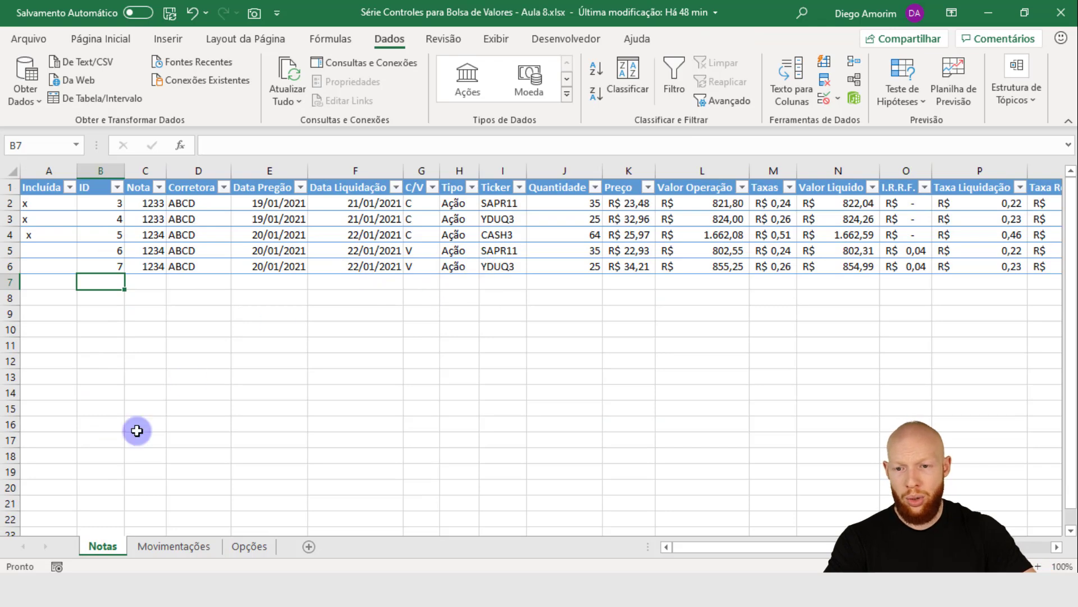
- Add three rows with ID 7 at the end of the Movimentações table, A12:A14
{"action": "left_click", "coordinate": [162, 546]}
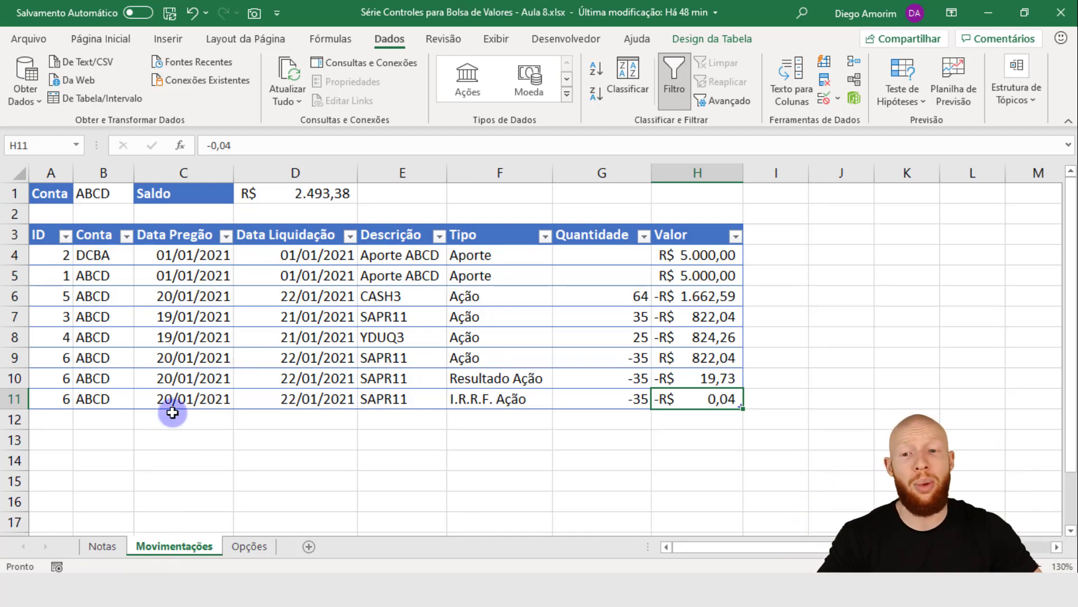
{"action": "left_click", "coordinate": [48, 416]}
{"action": "type", "text": "7"}
{"action": "key", "text": "Return"}
{"action": "type", "text": "7"}
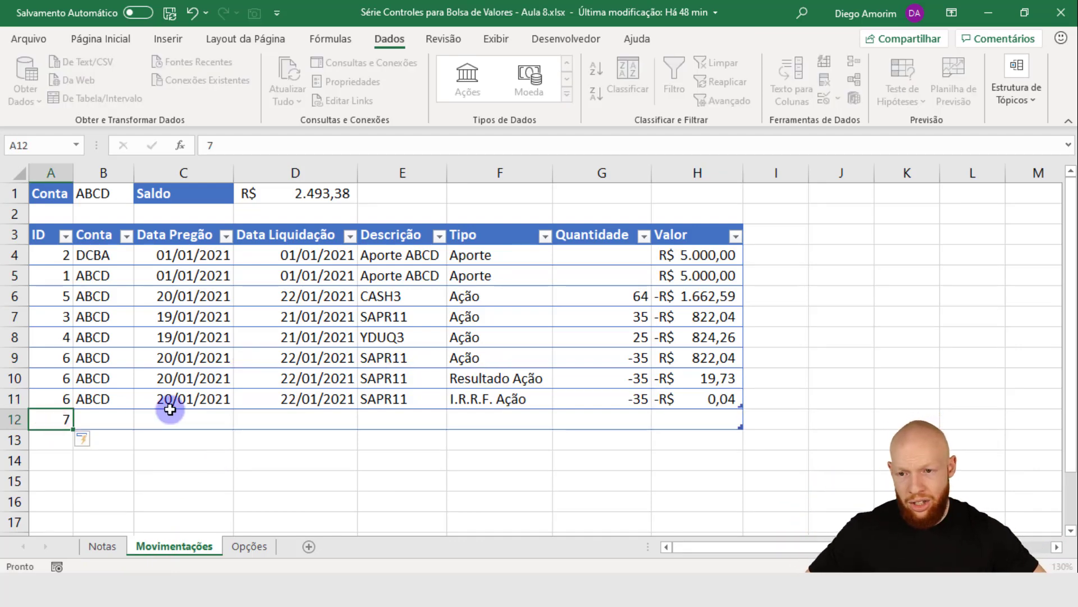
{"action": "key", "text": "Return"}
{"action": "type", "text": "7"}
- Fill the Conta ABCD and the dates 20/01/2021 and 22/01/2021 down from row 11 into the three ID 7 rows
{"action": "key", "text": "Tab"}
{"action": "key", "text": "shift+Up"}
{"action": "key", "text": "shift+Up"}
{"action": "key", "text": "shift+Up"}
{"action": "key", "text": "ctrl+d"}
{"action": "key", "text": "Right"}
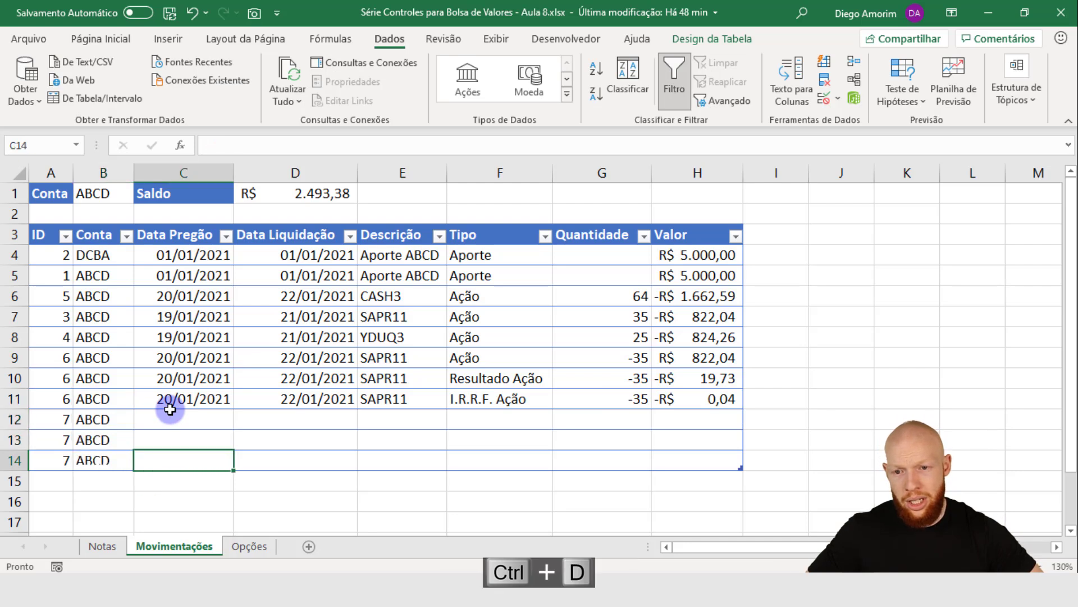
{"action": "key", "text": "shift+Right"}
{"action": "key", "text": "ctrl+shift+Up"}
{"action": "key", "text": "ctrl+d"}
{"action": "key", "text": "Right"}
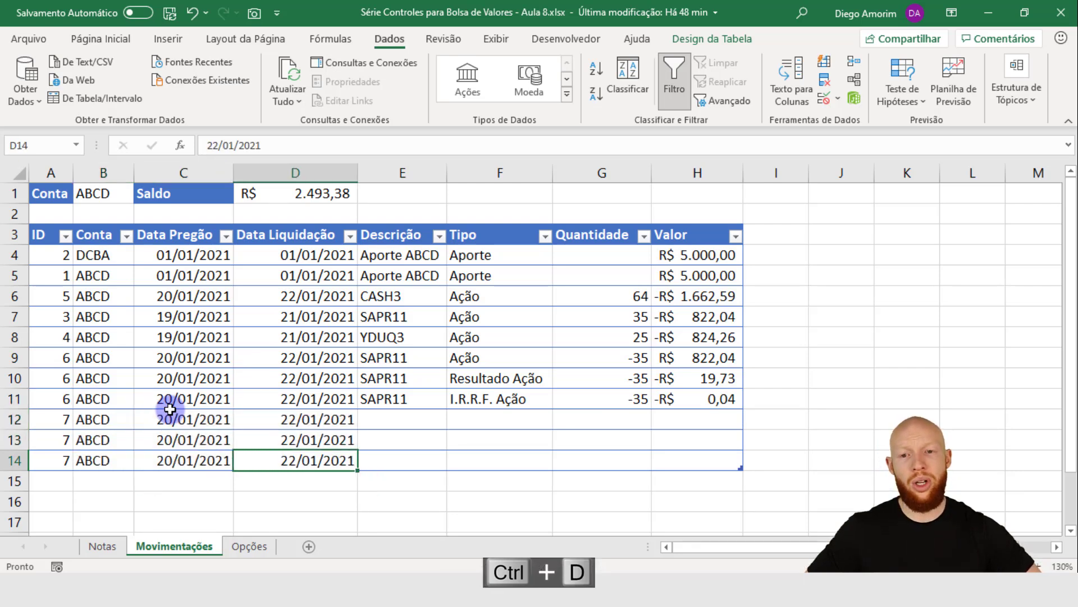
- Enter YDUQ3 as the Descrição of the three ID 7 rows, E12:E14
{"action": "key", "text": "Right"}
{"action": "key", "text": "Up"}
{"action": "key", "text": "Up"}
{"action": "type", "text": "YDUQ3"}
{"action": "key", "text": "Tab"}
{"action": "key", "text": "Left"}
{"action": "key", "text": "shift+Down"}
{"action": "key", "text": "ctrl+d"}
- Copy the Tipo entries Ação, Resultado Ação and I.R.R.F. Ação from F9:F11 to the ID 7 rows, F12:F14
{"action": "key", "text": "Right"}
{"action": "key", "text": "Up"}
{"action": "key", "text": "Up"}
{"action": "key", "text": "Up"}
{"action": "key", "text": "shift+Down"}
{"action": "key", "text": "shift+Down"}
{"action": "key", "text": "ctrl+c"}
{"action": "key", "text": "Down"}
{"action": "key", "text": "Down"}
{"action": "key", "text": "Down"}
{"action": "key", "text": "ctrl+v"}
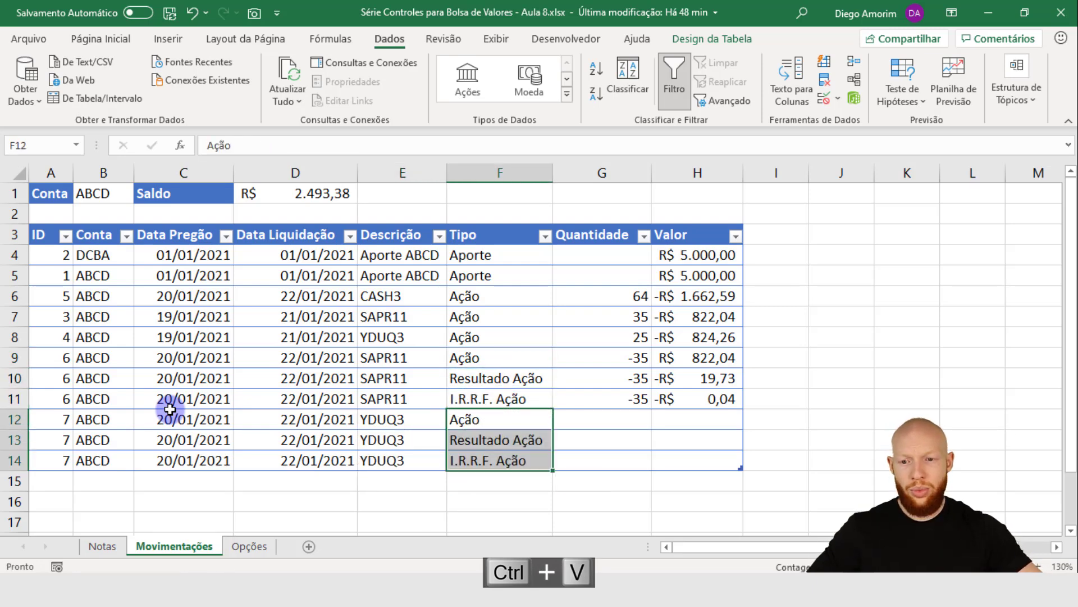
- Set the Quantidade of the YDUQ3 sale's Ação row, G12, to -25 and clear G13:G14
{"action": "left_click", "coordinate": [103, 546]}
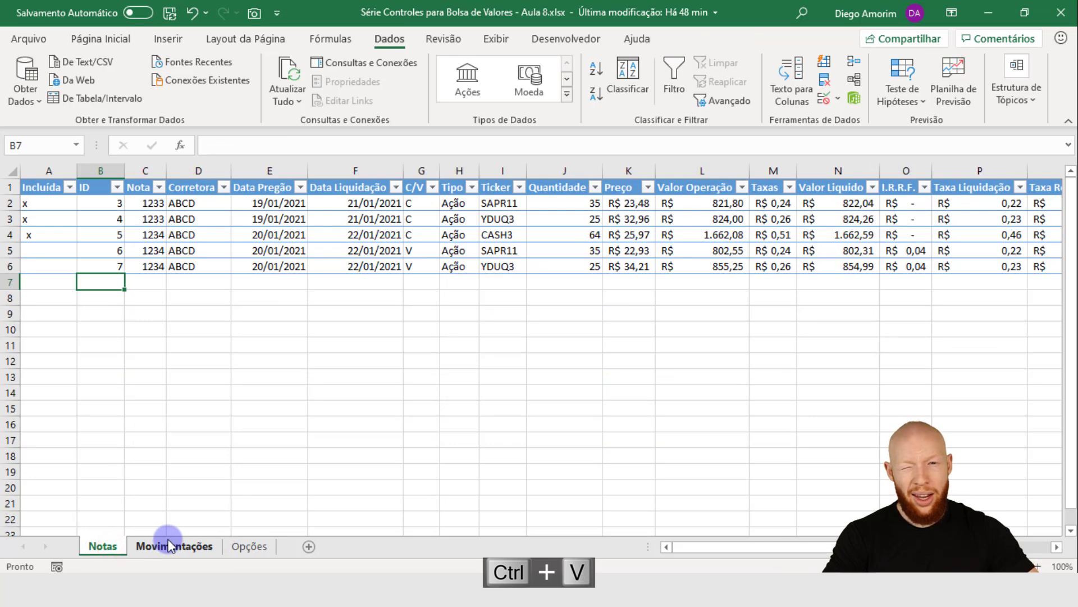
{"action": "left_click", "coordinate": [168, 544]}
{"action": "key", "text": "Right"}
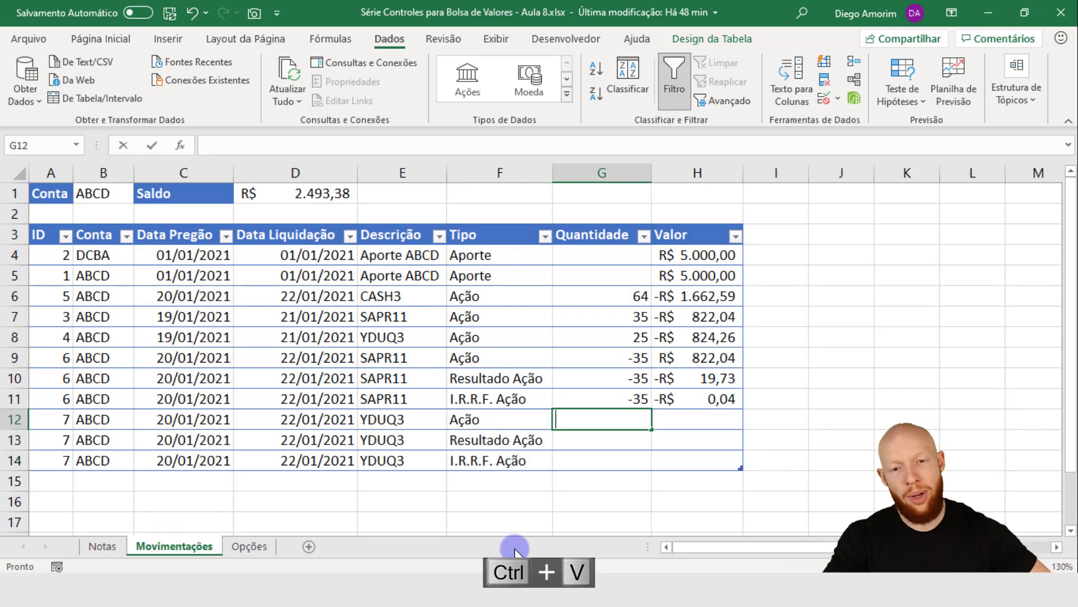
{"action": "type", "text": "-25"}
{"action": "key", "text": "Return"}
{"action": "type", "text": "-25"}
{"action": "key", "text": "Return"}
{"action": "type", "text": "-25"}
{"action": "key", "text": "Return"}
{"action": "key", "text": "Up"}
{"action": "key", "text": "shift+Down"}
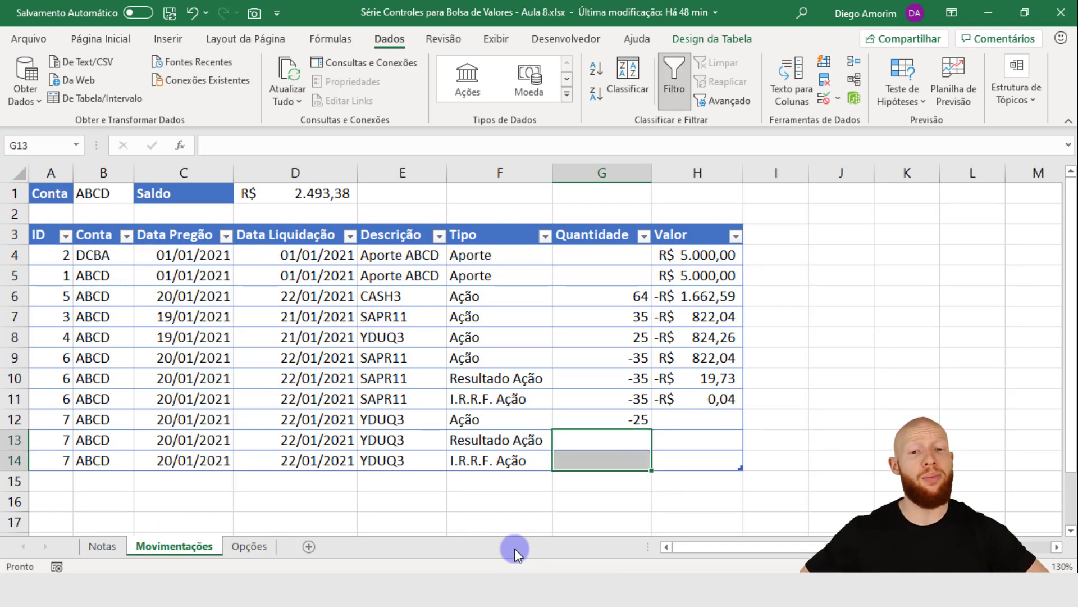
{"action": "key", "text": "Delete"}
- Set the Valor of the YDUQ3 sale's Ação row, H12, to 824,26, reversing the purchase cost in H8
{"action": "key", "text": "Up"}
{"action": "key", "text": "Right"}
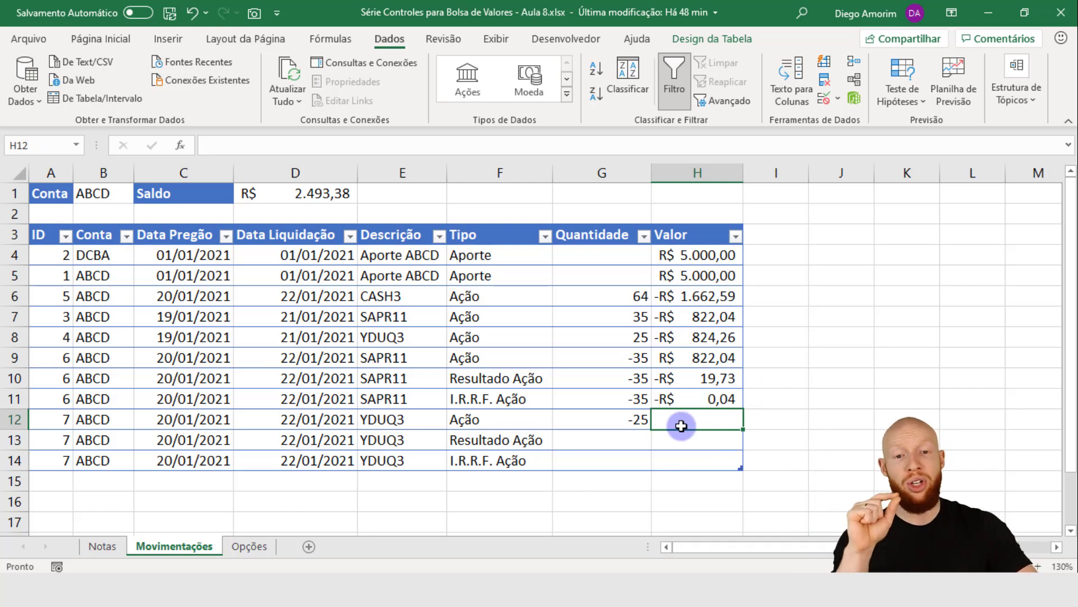
{"action": "left_click", "coordinate": [636, 421]}
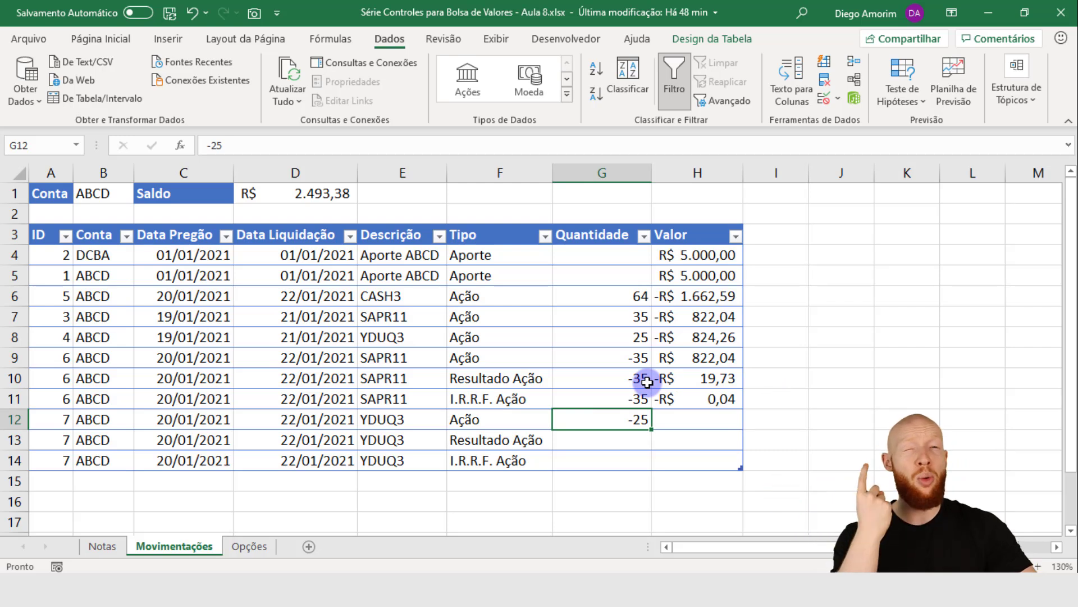
{"action": "left_click", "coordinate": [694, 337]}
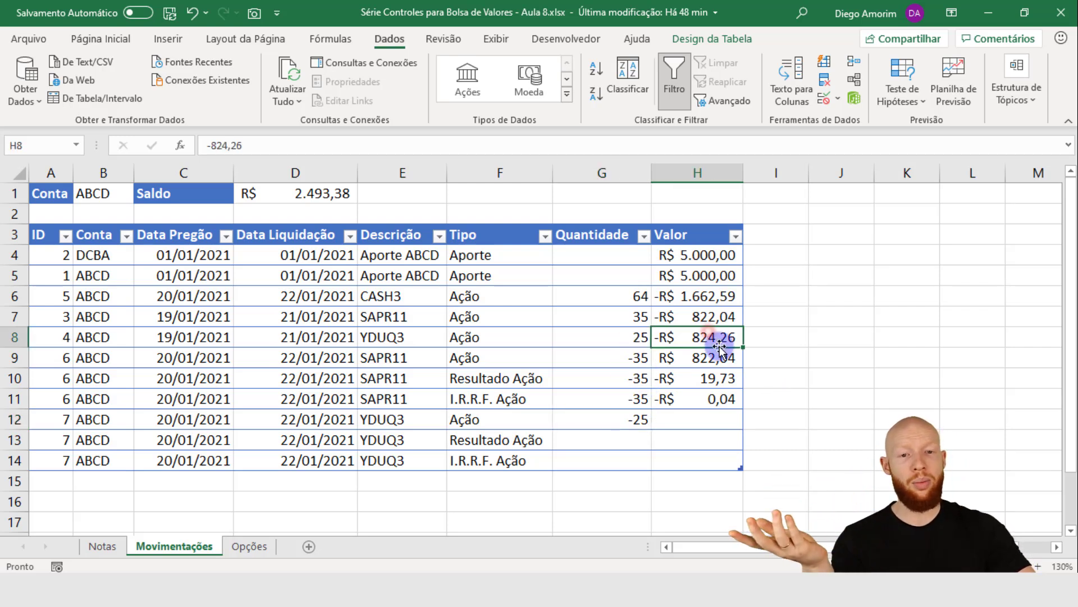
{"action": "left_click", "coordinate": [702, 418]}
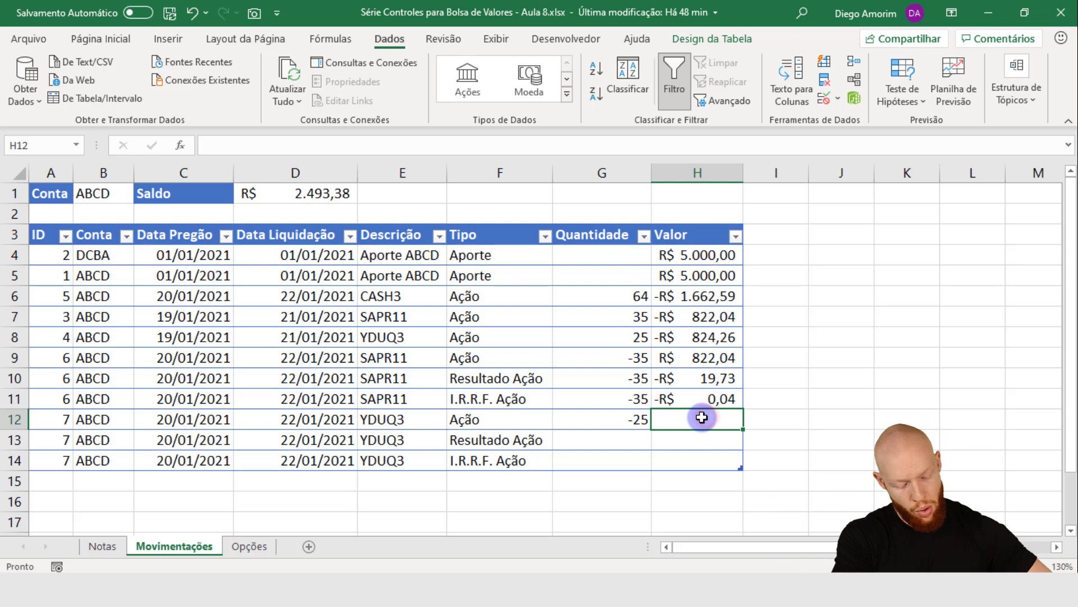
{"action": "type", "text": "824,26"}
{"action": "key", "text": "Return"}
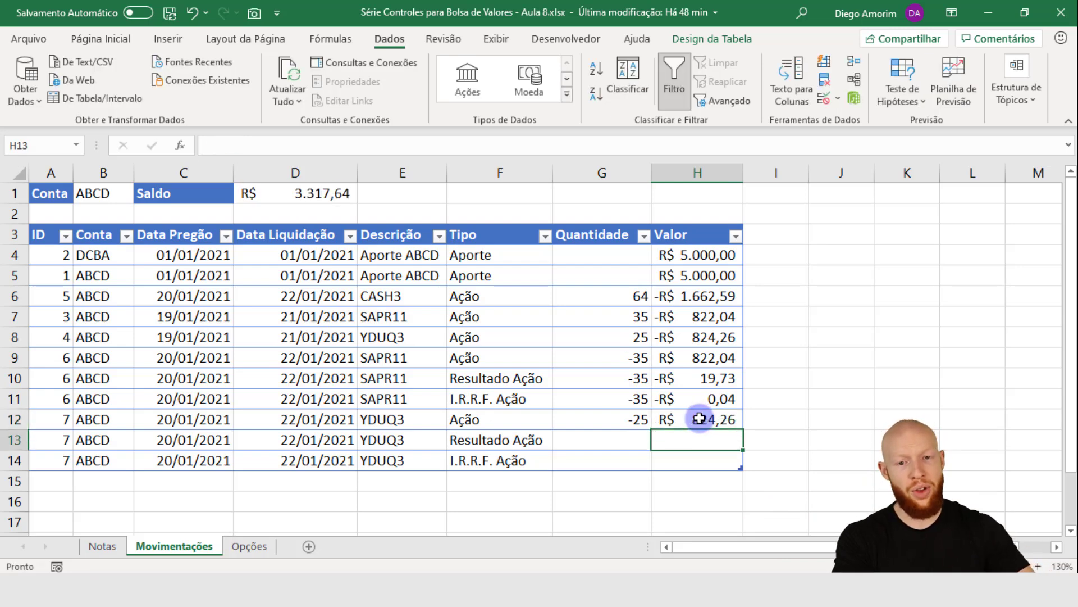
- Calculate the YDUQ3 Resultado Ação in H13 with =854,99-H12, using the sale's Valor Liquido from Notas
{"action": "left_click", "coordinate": [102, 546]}
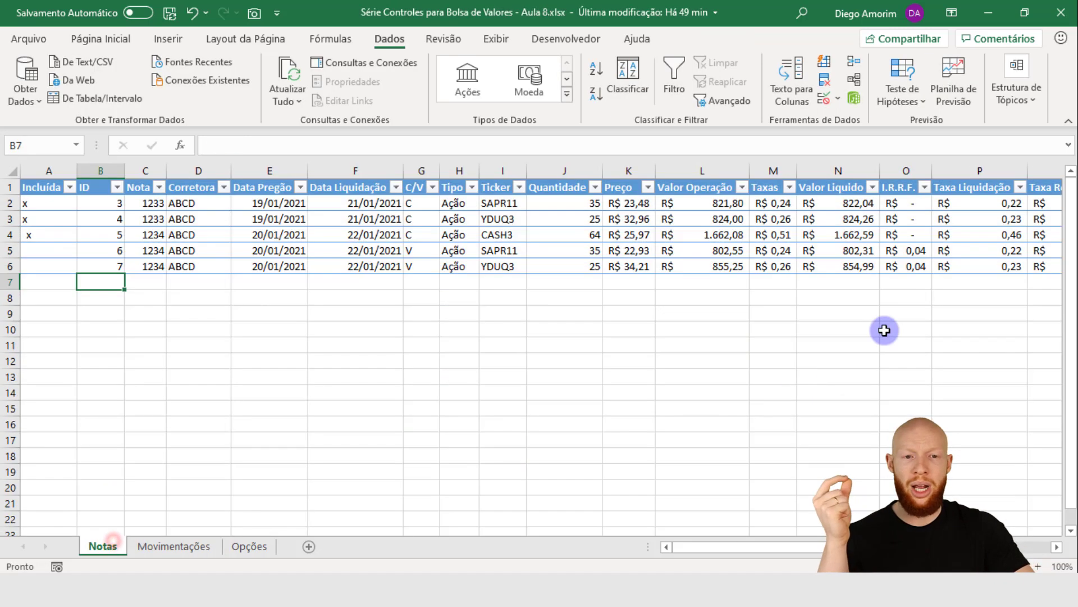
{"action": "left_click", "coordinate": [857, 265]}
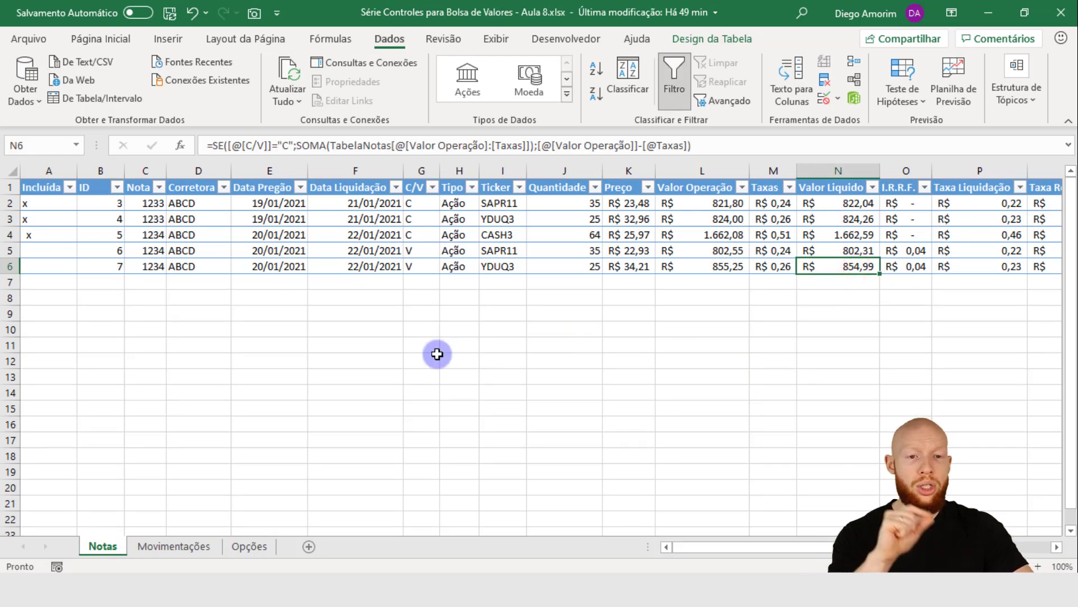
{"action": "left_click", "coordinate": [171, 546]}
{"action": "type", "text": "="}
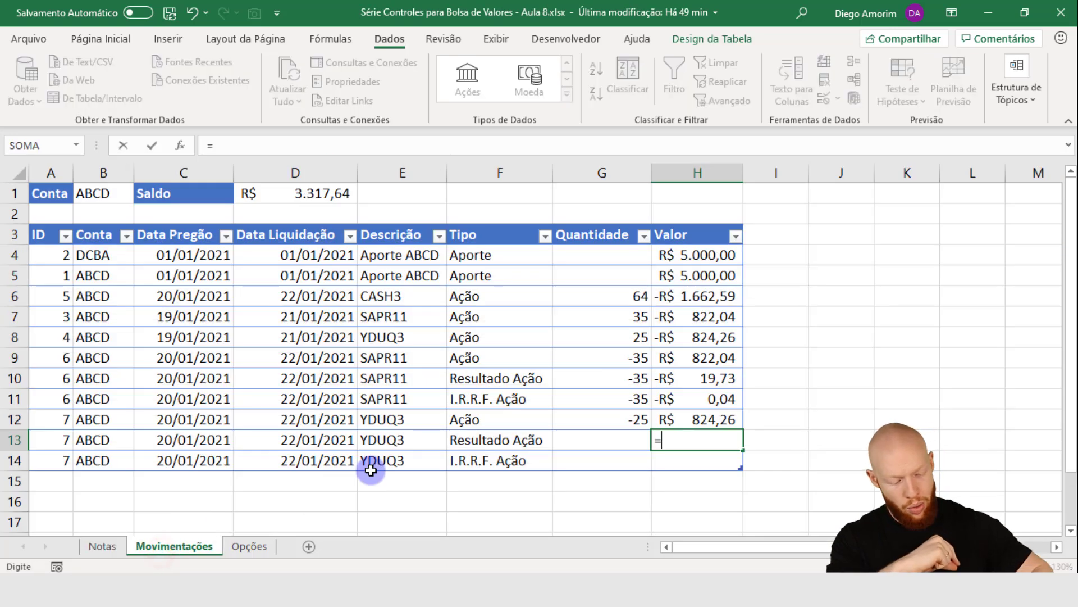
{"action": "type", "text": "854,99"}
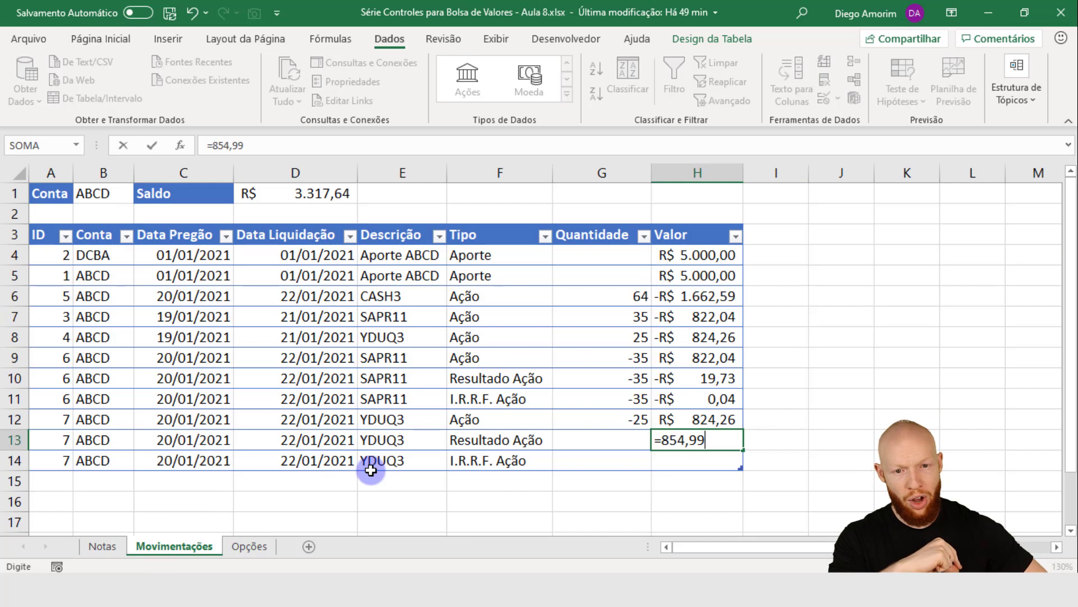
{"action": "type", "text": "-"}
{"action": "key", "text": "Up"}
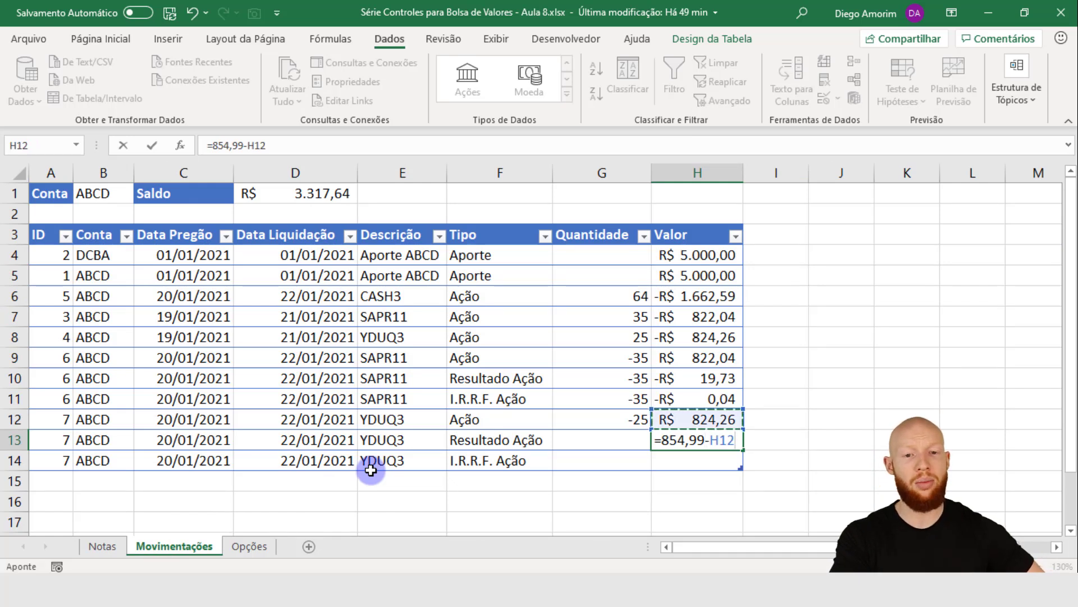
{"action": "key", "text": "Return"}
- Replace the formula in H13 with its fixed value, 30,73
{"action": "key", "text": "Up"}
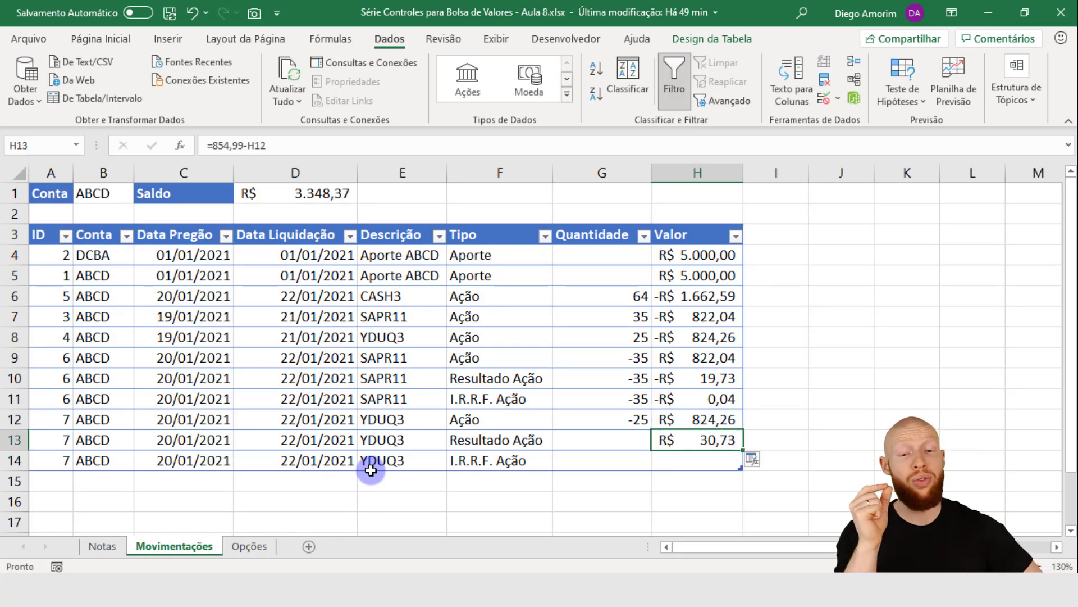
{"action": "key", "text": "F2"}
{"action": "key", "text": "F9"}
{"action": "key", "text": "Return"}
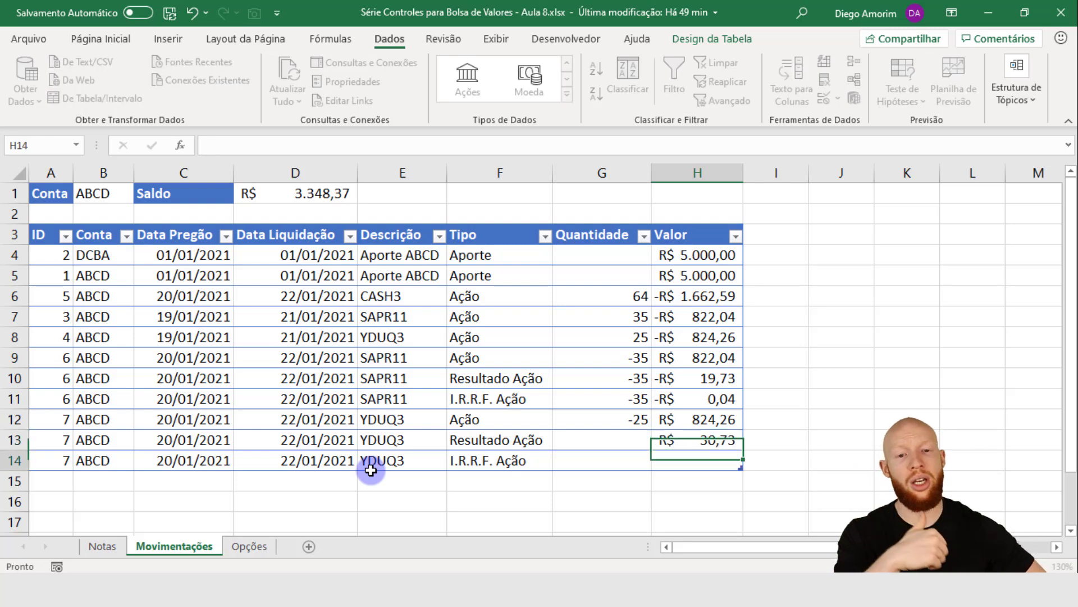
- Replace the formula in H10, the SAPR11 Resultado Ação value, with its fixed value, -19,73
{"action": "key", "text": "Up"}
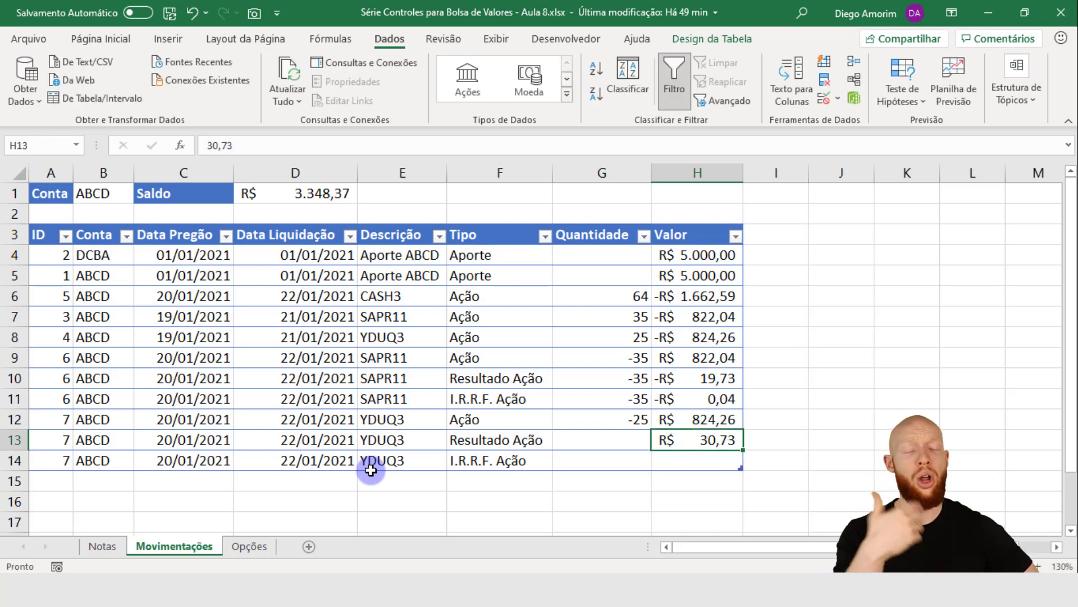
{"action": "left_click", "coordinate": [708, 372]}
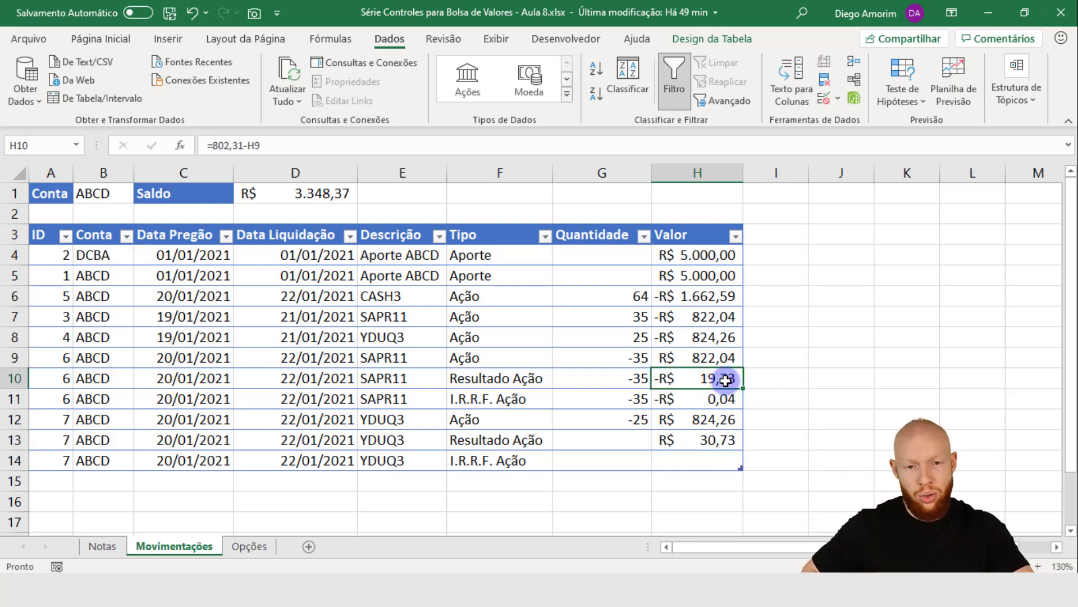
{"action": "key", "text": "ctrl+c"}
{"action": "key", "text": "alt+h"}
{"action": "key", "text": "v"}
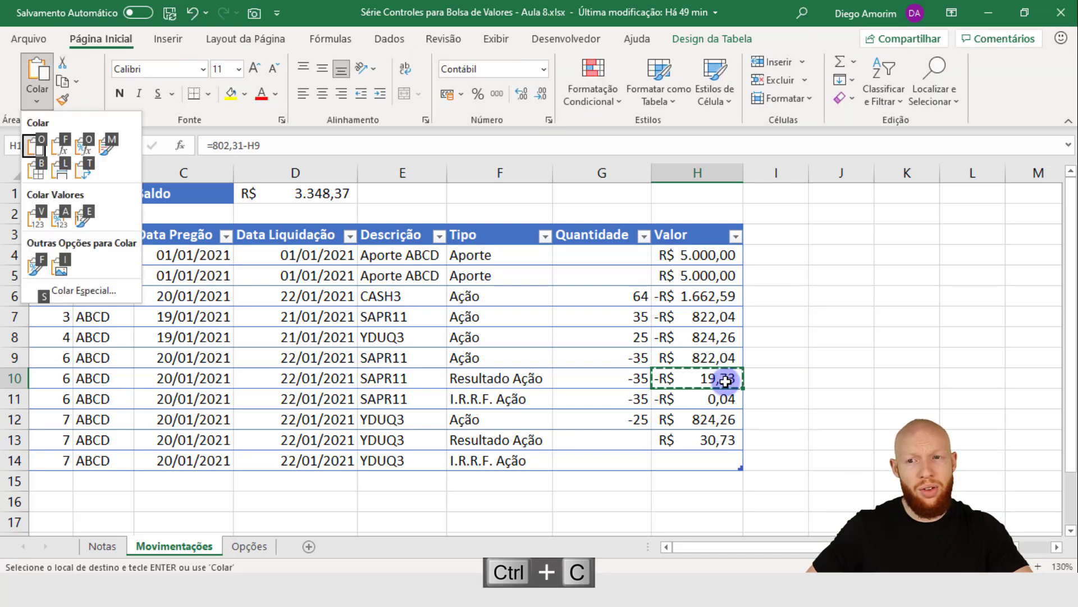
{"action": "key", "text": "v"}
{"action": "key", "text": "Escape"}
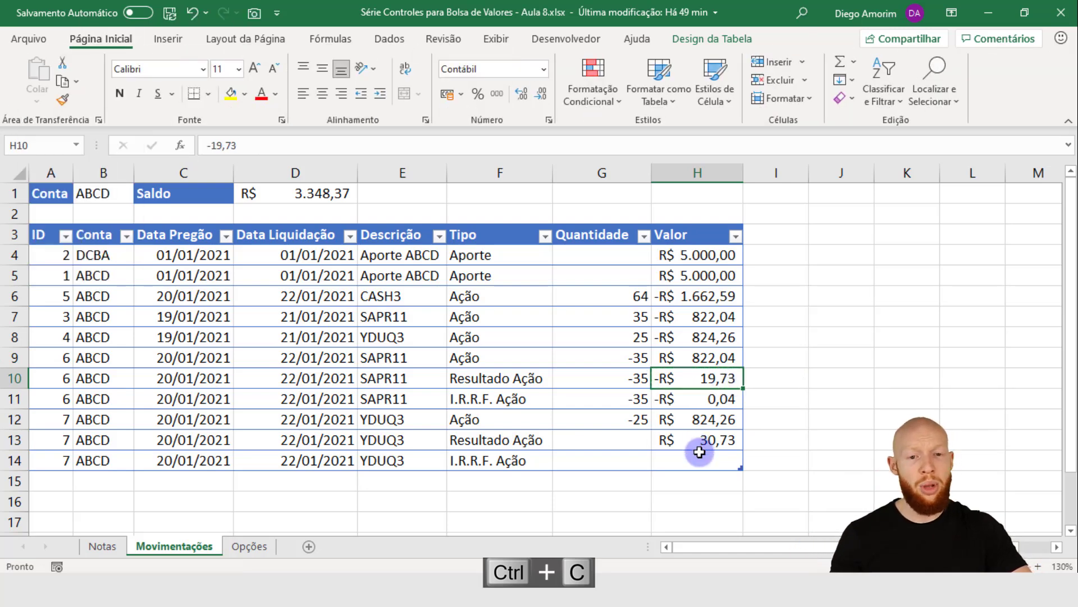
- Set the Valor of the YDUQ3 I.R.R.F. Ação row, H14, to -0,04, using the sale's I.R.R.F. from Notas
{"action": "left_click", "coordinate": [686, 458]}
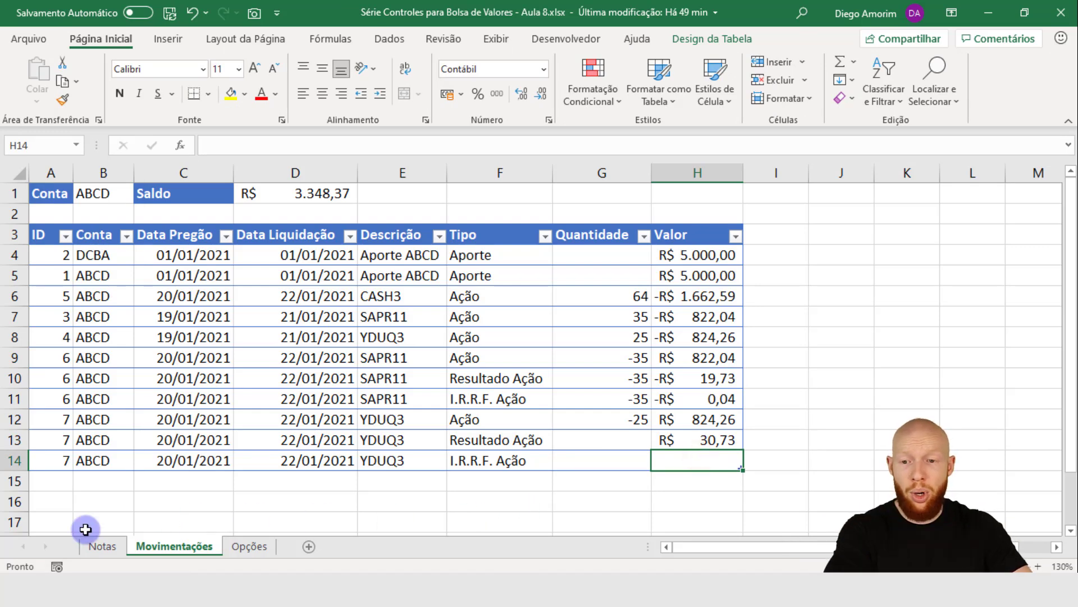
{"action": "left_click", "coordinate": [103, 545]}
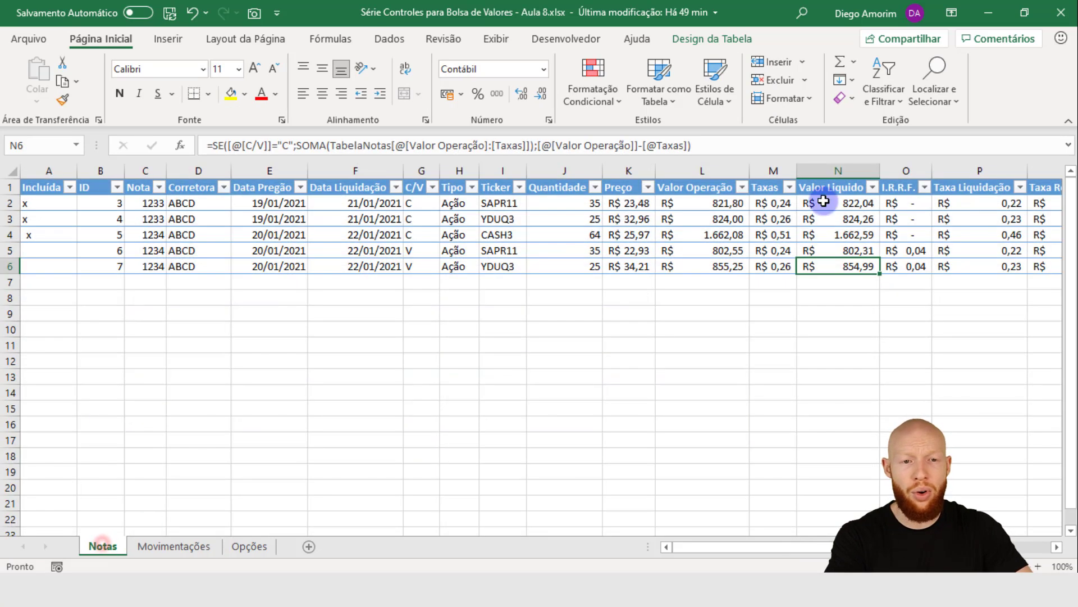
{"action": "left_click", "coordinate": [13, 266]}
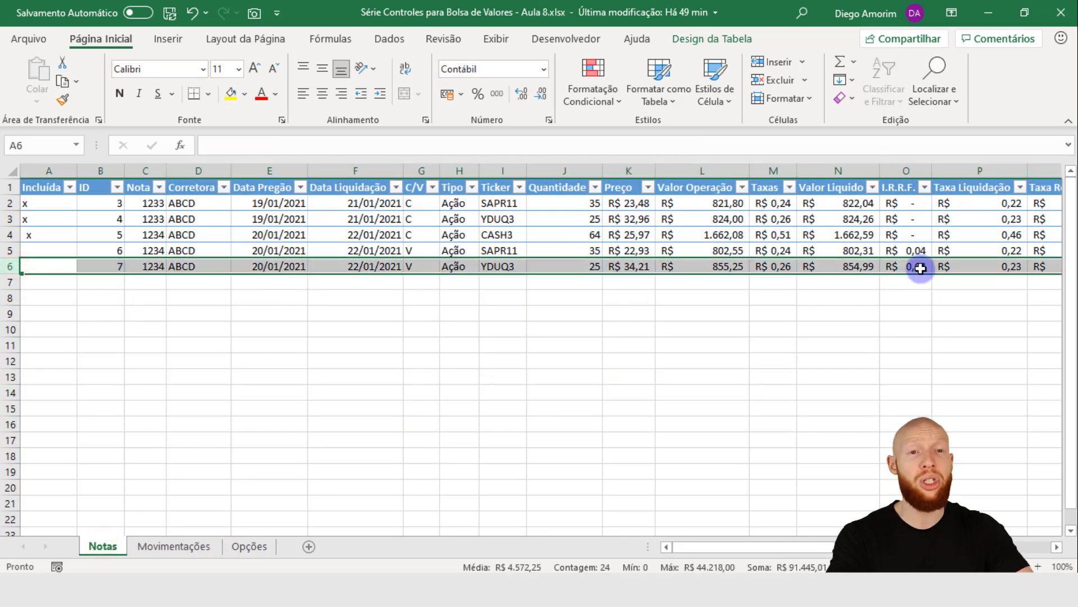
{"action": "left_click", "coordinate": [175, 546]}
{"action": "type", "text": "-0,04"}
{"action": "key", "text": "Return"}
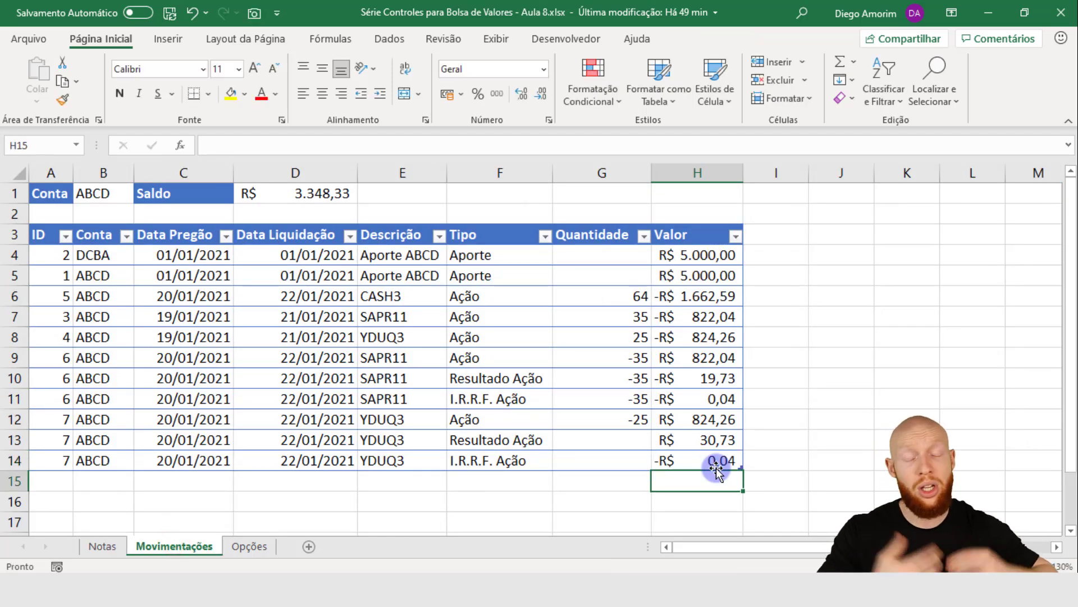
{"action": "left_click", "coordinate": [721, 459]}
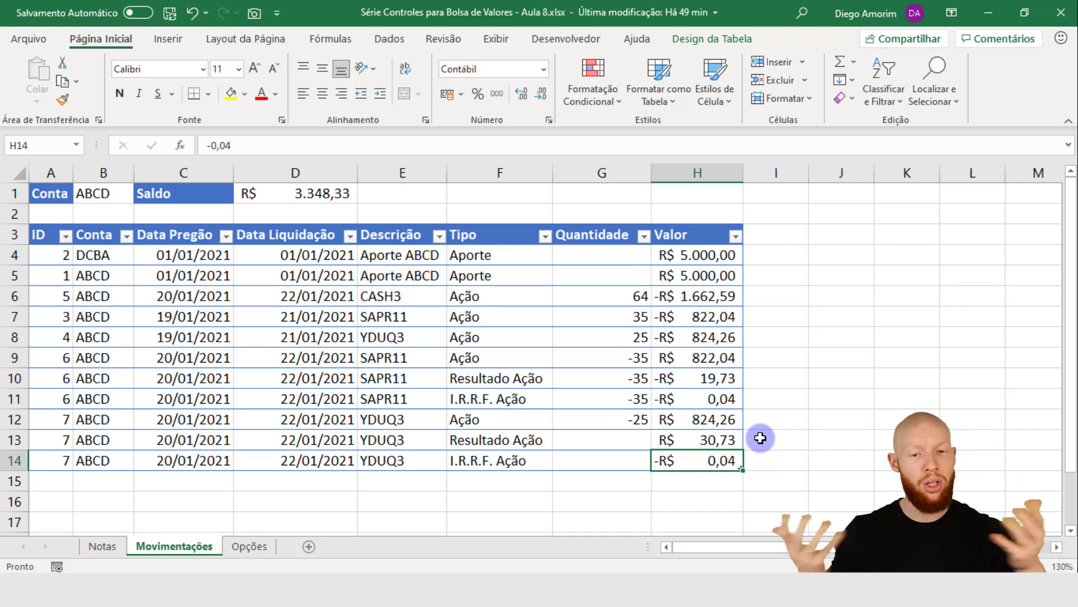
- Mark the SAPR11 and YDUQ3 sales in Notas, A5 and A6, as Incluída with an x
{"action": "left_click", "coordinate": [101, 545]}
{"action": "left_click", "coordinate": [152, 545]}
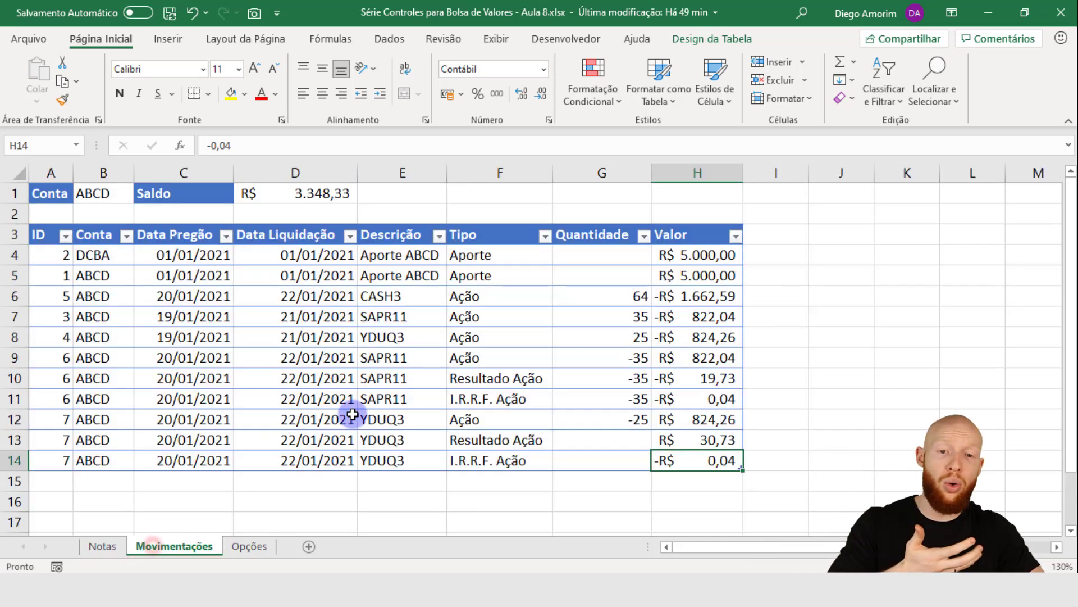
{"action": "left_click", "coordinate": [99, 548]}
{"action": "left_click", "coordinate": [50, 247]}
{"action": "type", "text": "X"}
{"action": "key", "text": "Return"}
{"action": "left_click", "coordinate": [51, 248]}
{"action": "key", "text": "BackSpace"}
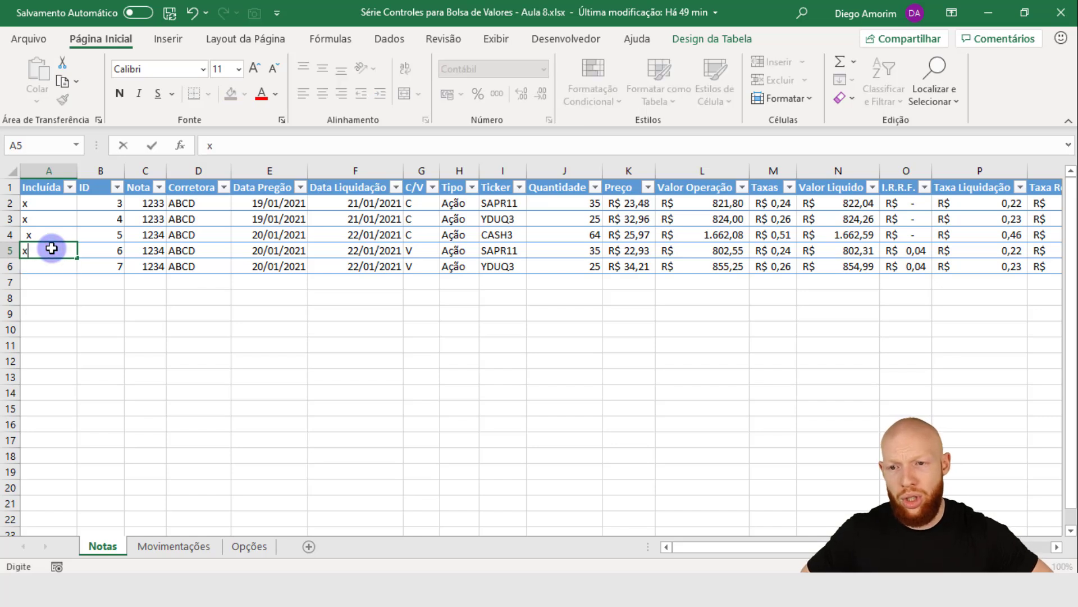
{"action": "key", "text": "Return"}
{"action": "type", "text": "x"}
{"action": "key", "text": "Tab"}
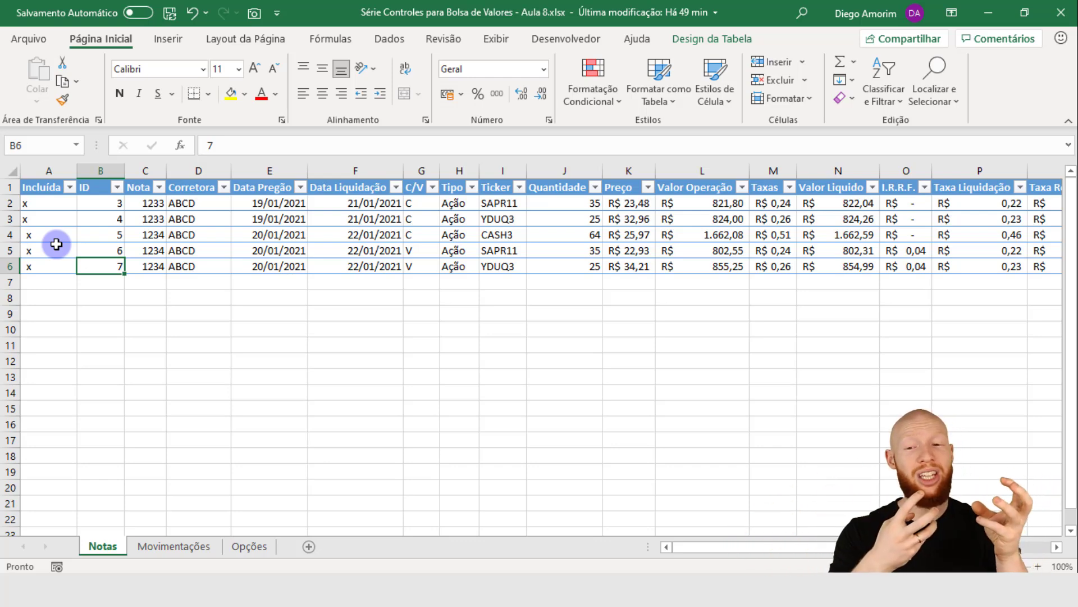
{"action": "left_click", "coordinate": [212, 546]}
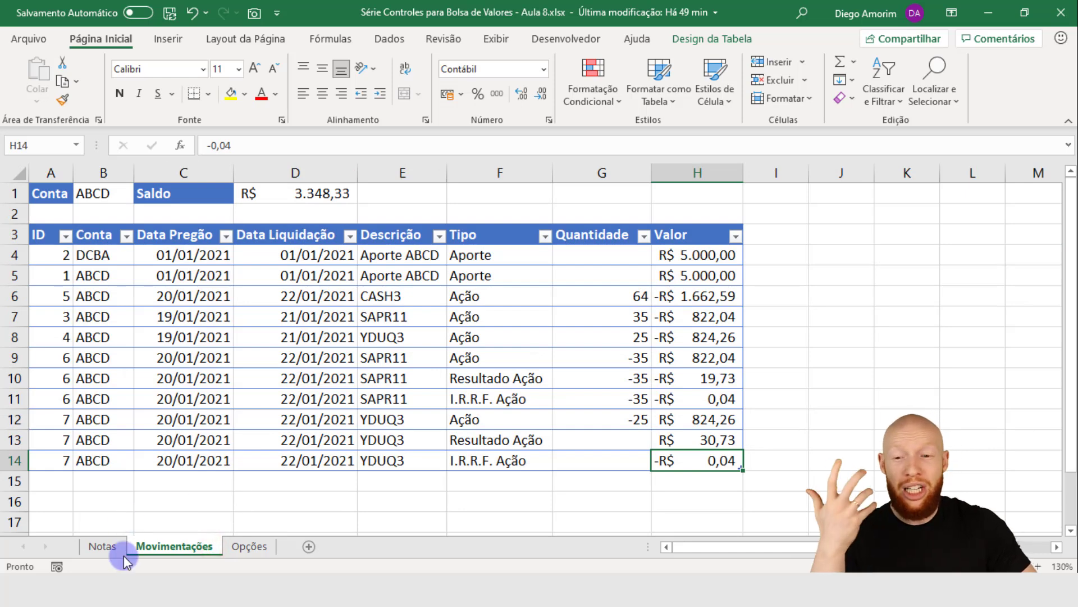
{"action": "left_click", "coordinate": [103, 546]}
{"action": "left_click", "coordinate": [303, 368]}
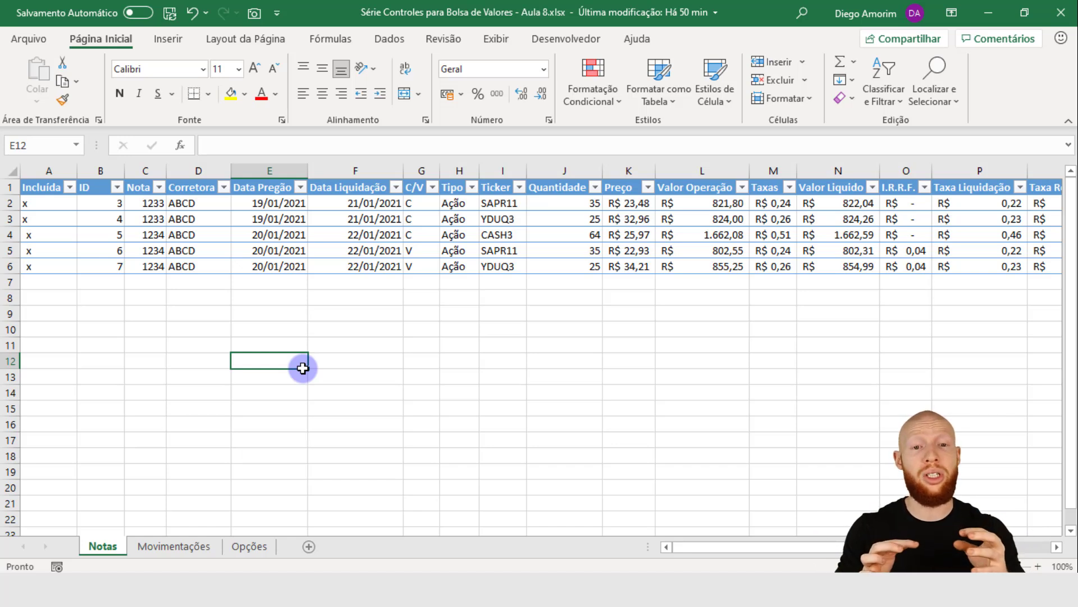
{"action": "left_click", "coordinate": [358, 252]}
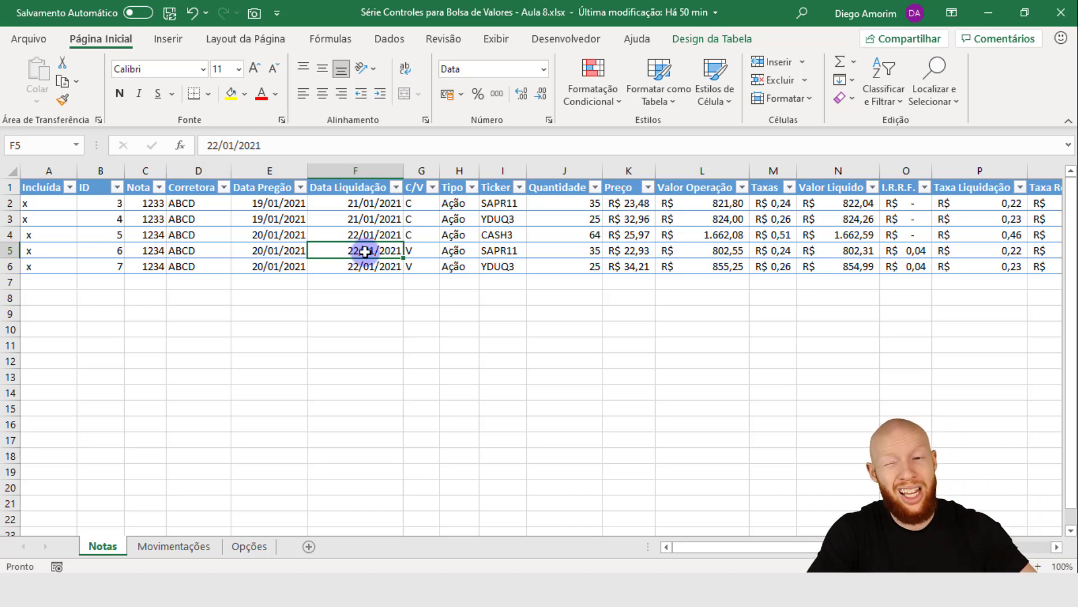
{"action": "left_click_drag", "start_coordinate": [809, 546], "coordinate": [747, 544]}
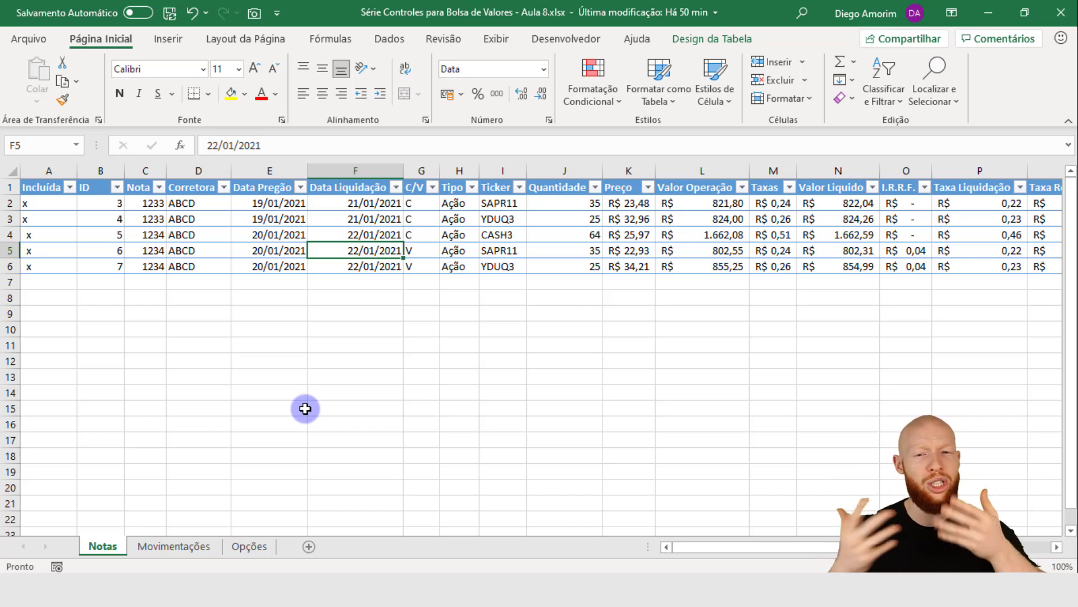
{"action": "left_click", "coordinate": [174, 545]}
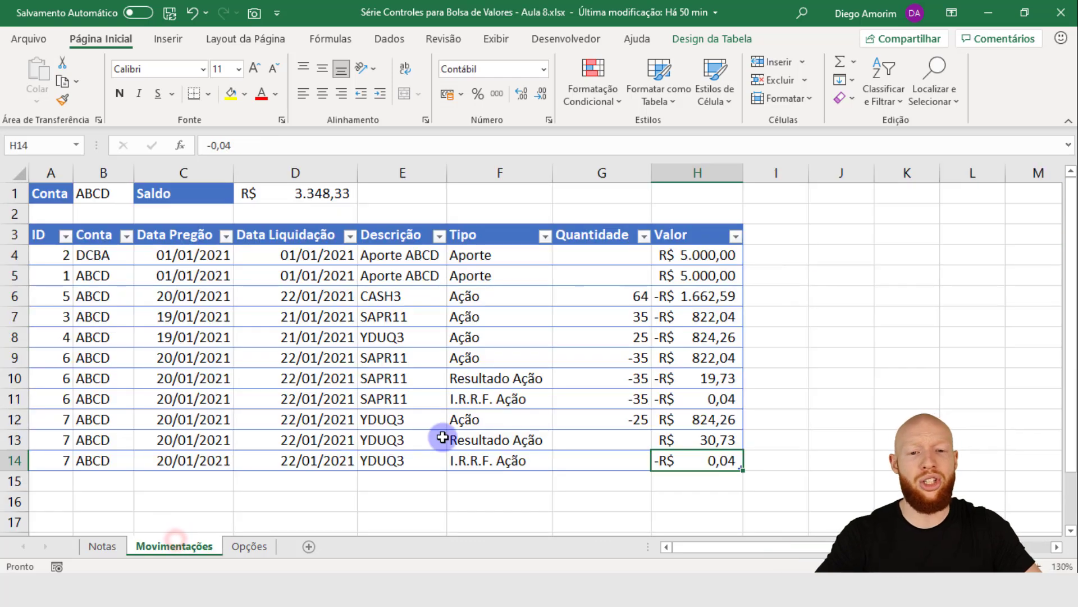
{"action": "left_click", "coordinate": [712, 399]}
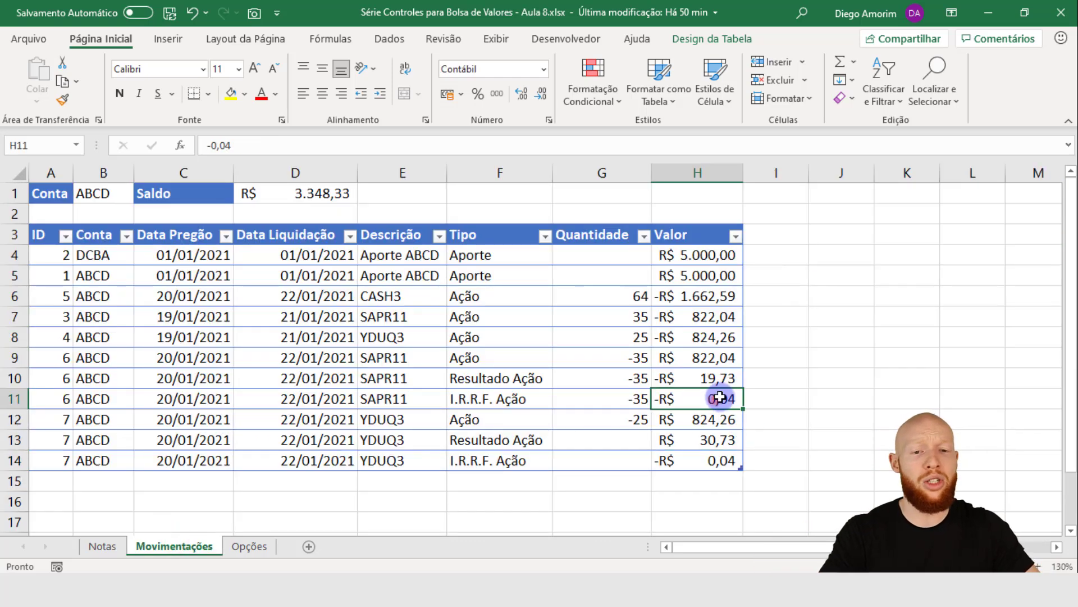